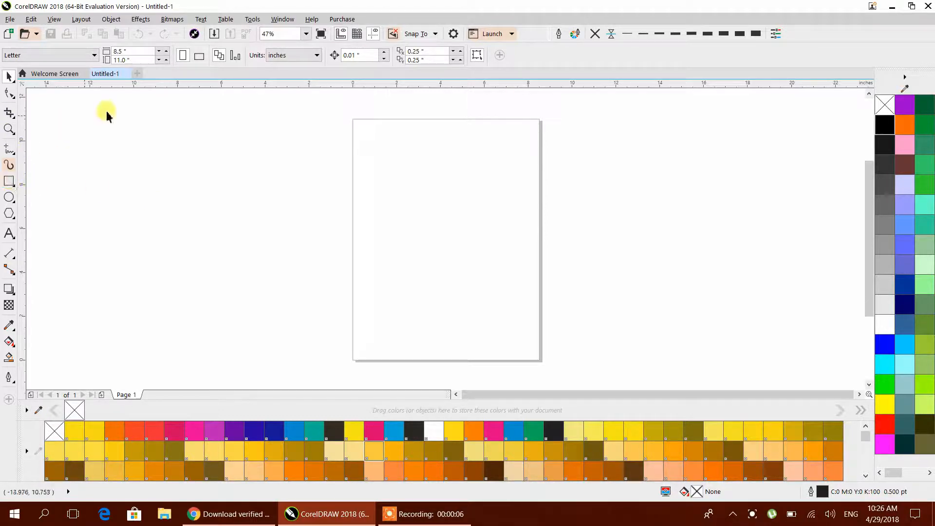
Switch the page to landscape and draw a rectangle about 9.35 by 5.89 inches on it
{"action": "left_click", "coordinate": [197, 55]}
{"action": "left_click", "coordinate": [9, 180]}
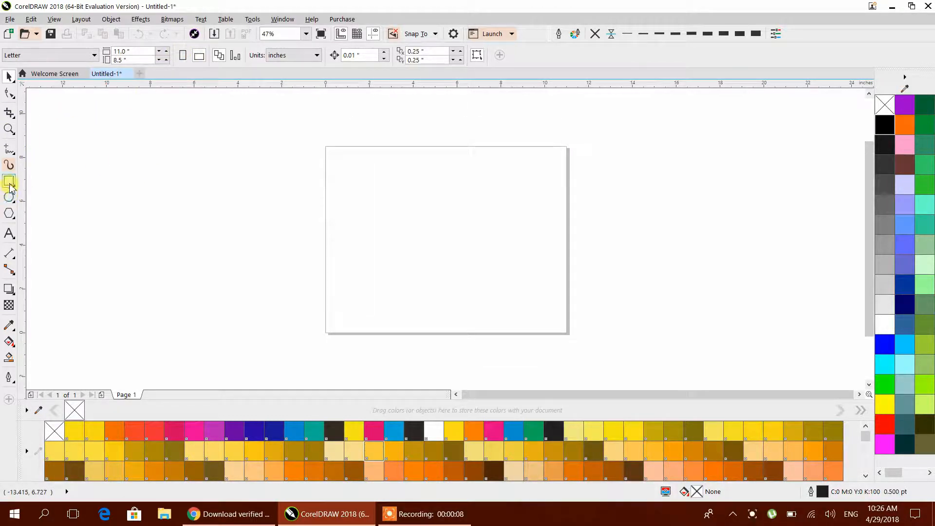
{"action": "left_click_drag", "start_coordinate": [345, 174], "coordinate": [549, 302]}
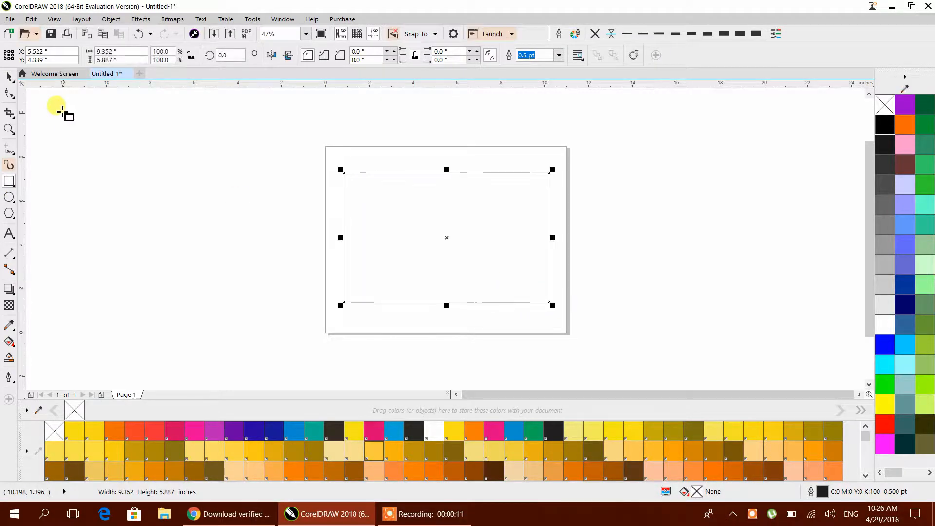
{"action": "left_click", "coordinate": [7, 94]}
{"action": "left_click", "coordinate": [8, 77]}
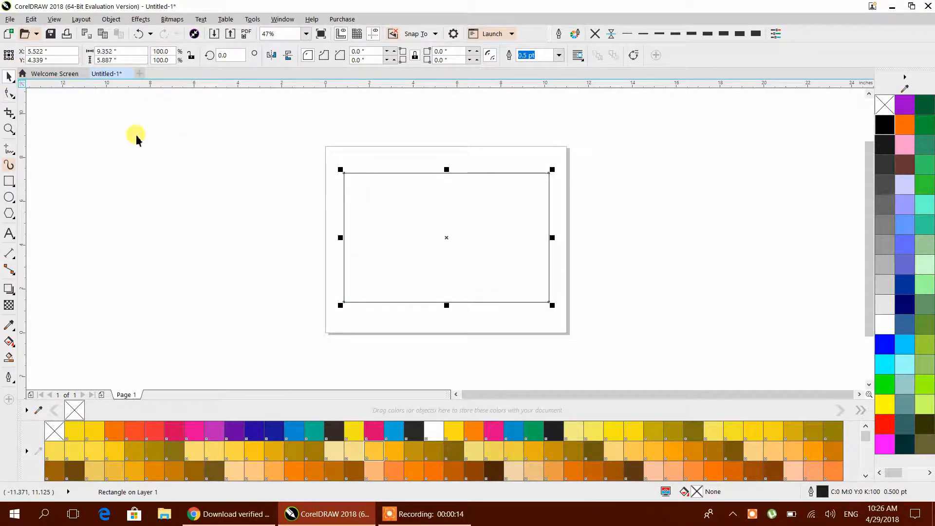
Resize the rectangle to 8 by 8 inches and center it on the page
{"action": "left_click", "coordinate": [105, 52]}
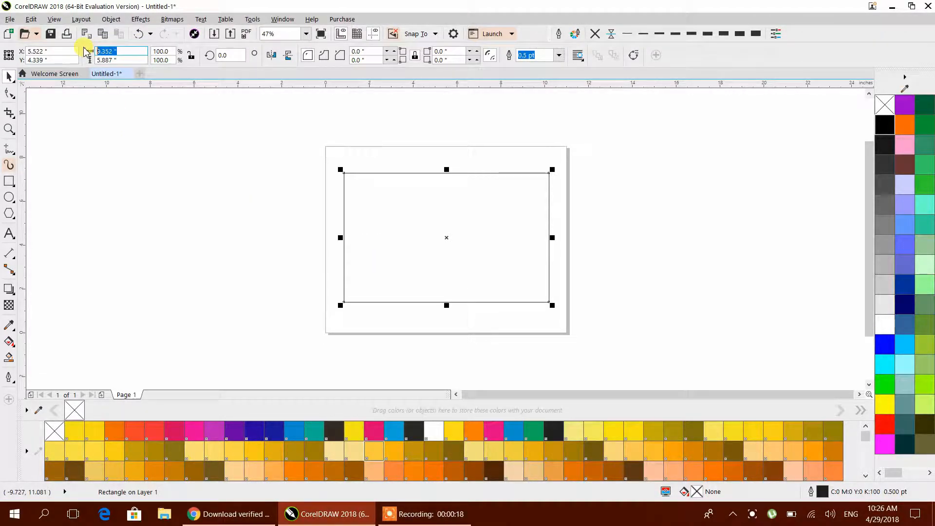
{"action": "type", "text": "8"}
{"action": "key", "text": "Tab"}
{"action": "type", "text": "8"}
{"action": "key", "text": "Return"}
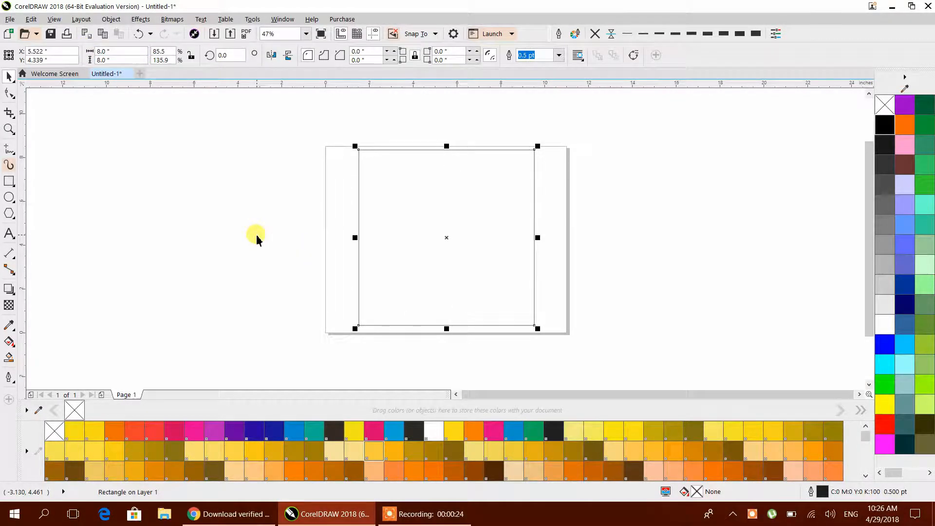
{"action": "left_click", "coordinate": [306, 267]}
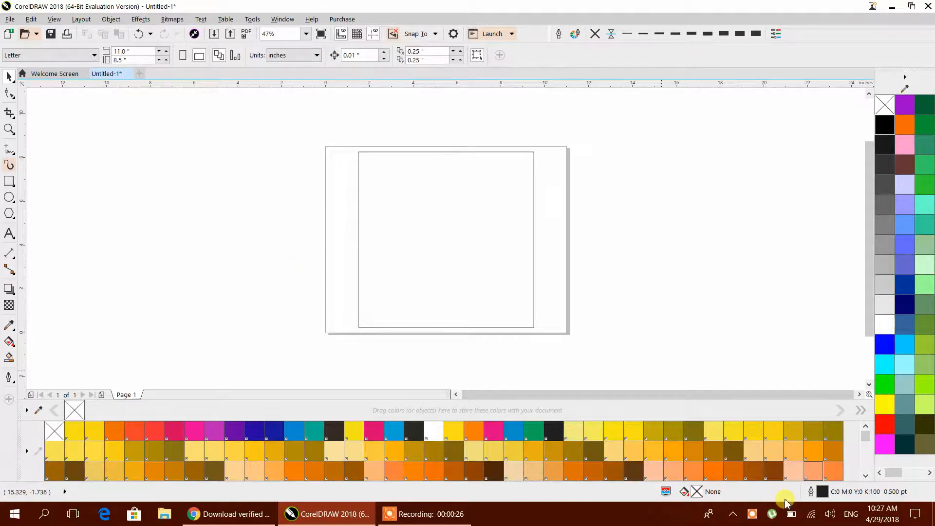
{"action": "left_click", "coordinate": [790, 516]}
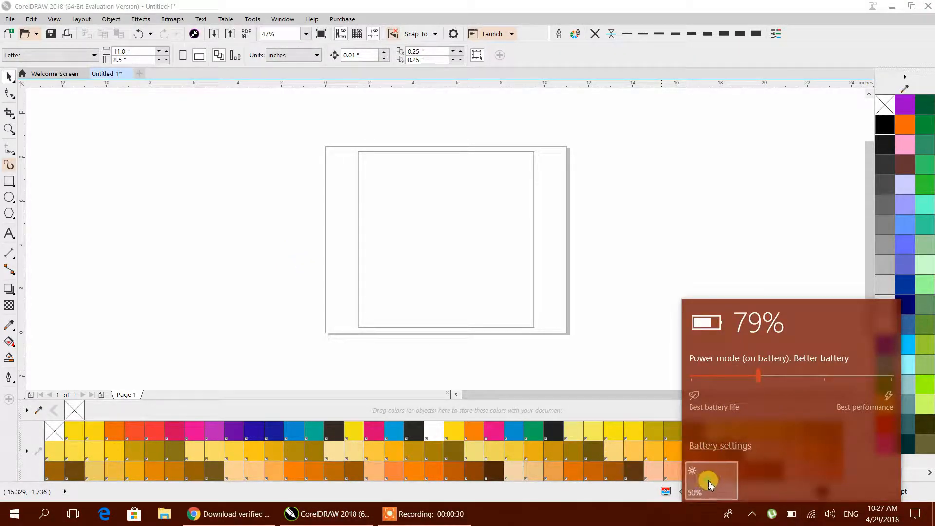
{"action": "left_click", "coordinate": [640, 281]}
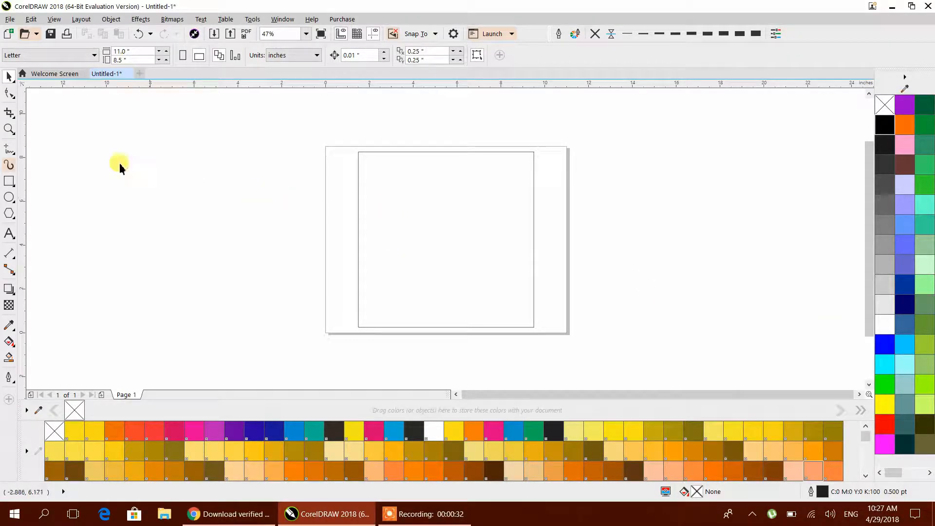
Round all four corners of the square with the Shape tool to a radius of about 1.21 inches
{"action": "left_click", "coordinate": [10, 95]}
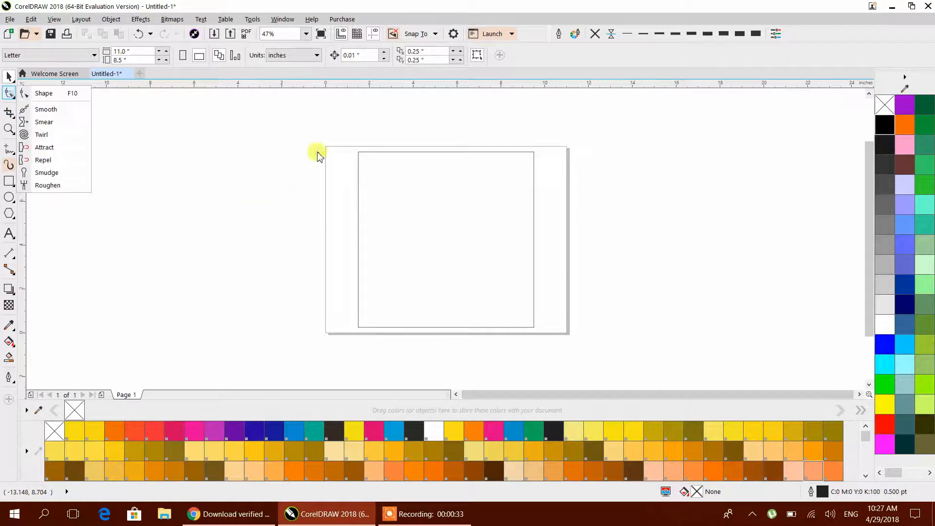
{"action": "left_click", "coordinate": [363, 164]}
{"action": "left_click", "coordinate": [10, 93]}
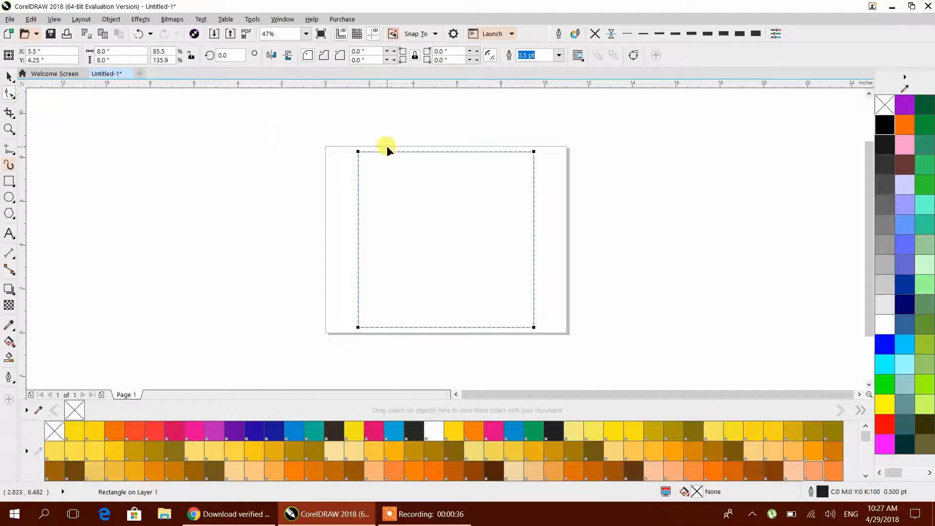
{"action": "left_click_drag", "start_coordinate": [359, 152], "coordinate": [384, 153]}
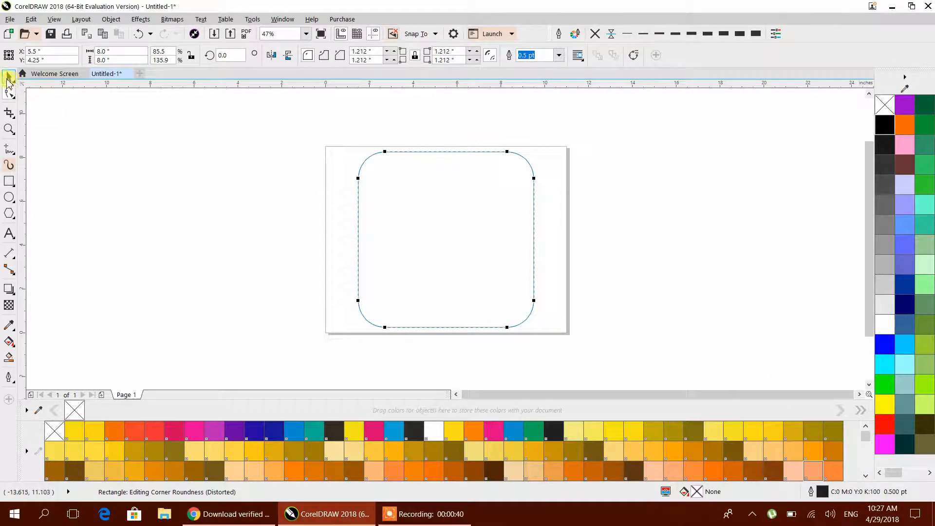
{"action": "left_click", "coordinate": [7, 79]}
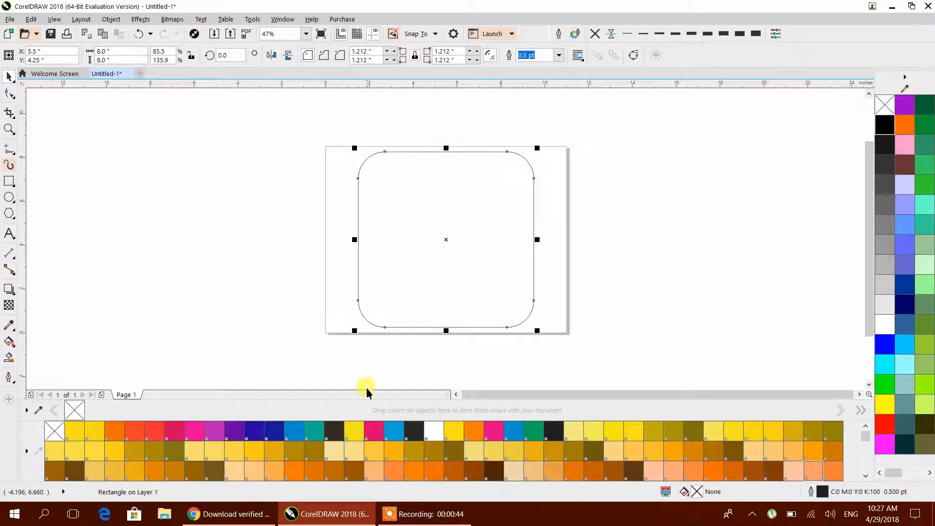
Fill the rounded square with PANTONE Yellow 012 C and remove its outline
{"action": "left_click", "coordinate": [96, 431]}
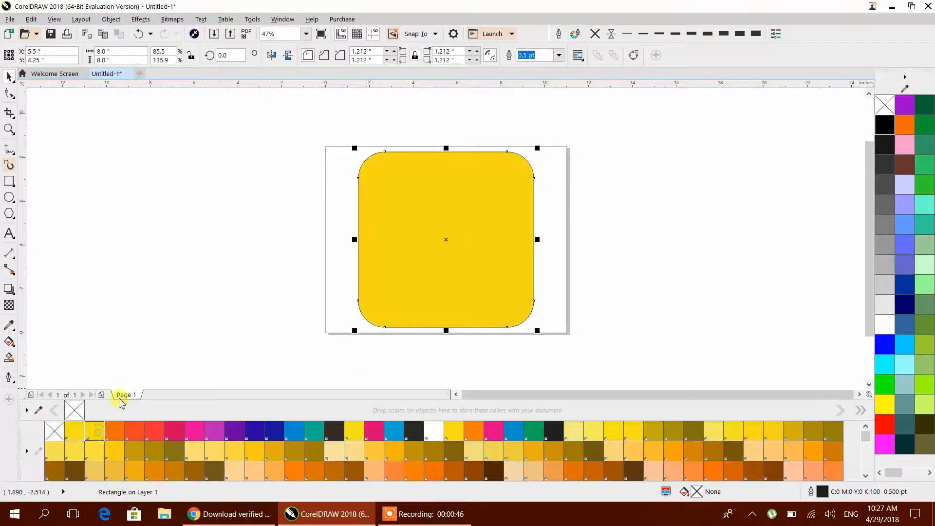
{"action": "left_click", "coordinate": [595, 35]}
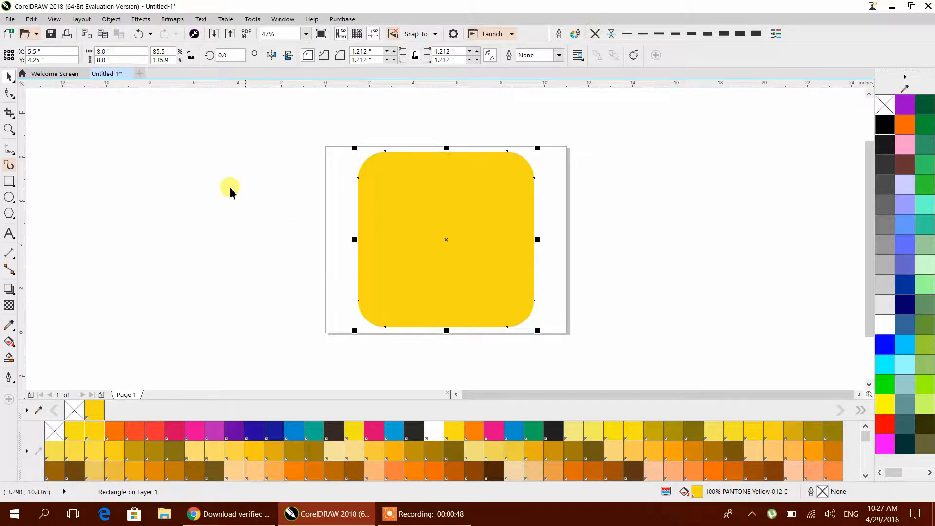
{"action": "left_click", "coordinate": [229, 188]}
Draw a circle about 7.73 inches wide beside the page, with four concentric copies about 6.84, 4.4, 2.71 and 2.18 inches wide
{"action": "left_click", "coordinate": [9, 197]}
{"action": "left_click_drag", "start_coordinate": [147, 132], "coordinate": [300, 307]}
{"action": "left_click", "coordinate": [9, 77]}
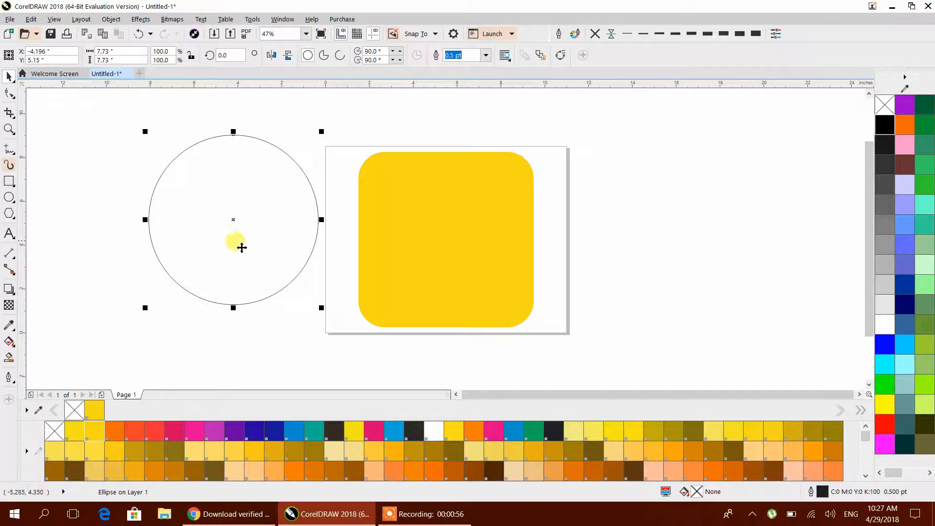
{"action": "left_click_drag", "start_coordinate": [321, 309], "coordinate": [270, 257]}
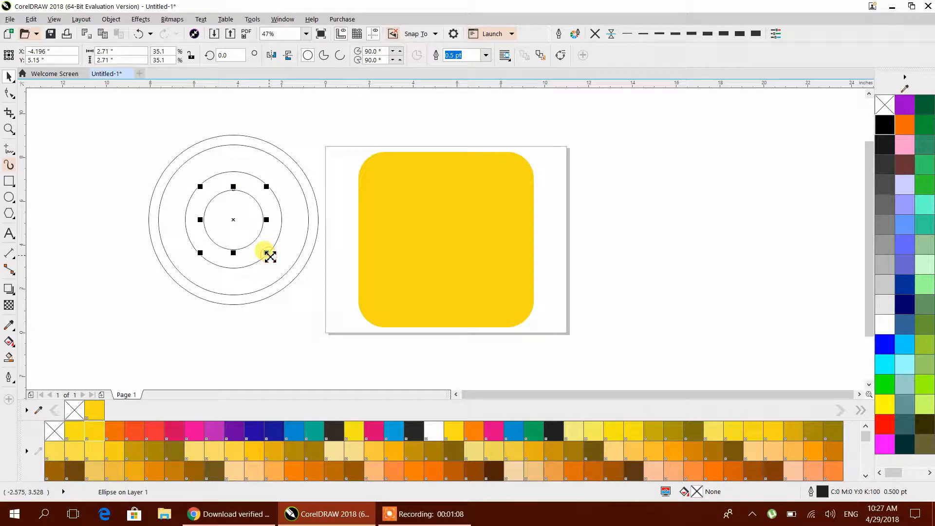
{"action": "left_click_drag", "start_coordinate": [266, 252], "coordinate": [263, 256]}
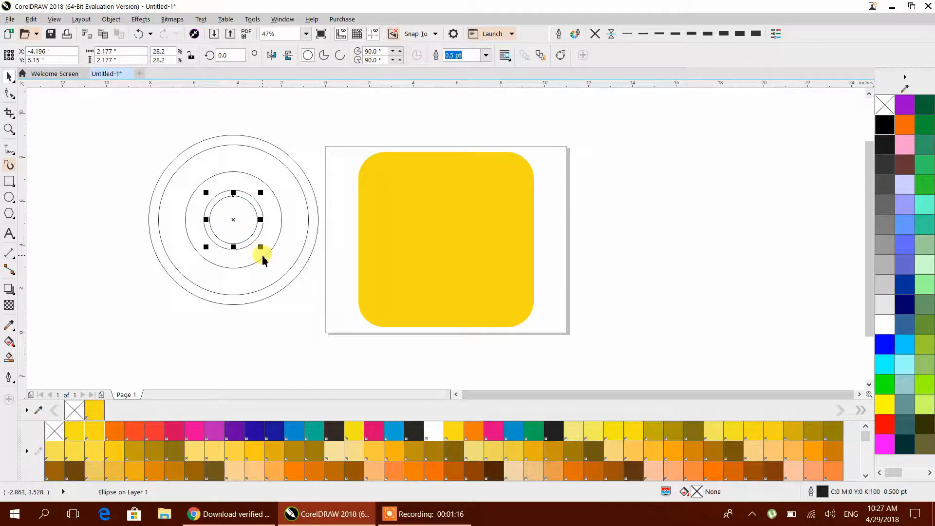
Place a copy of the smallest circle off to the side and center the five concentric circles on the page
{"action": "left_click_drag", "start_coordinate": [236, 224], "coordinate": [97, 263]}
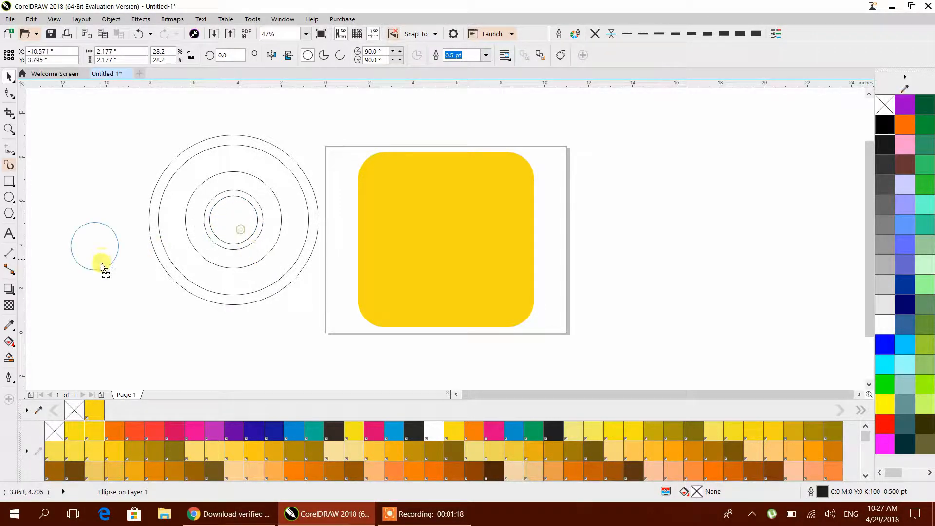
{"action": "left_click_drag", "start_coordinate": [130, 118], "coordinate": [341, 349]}
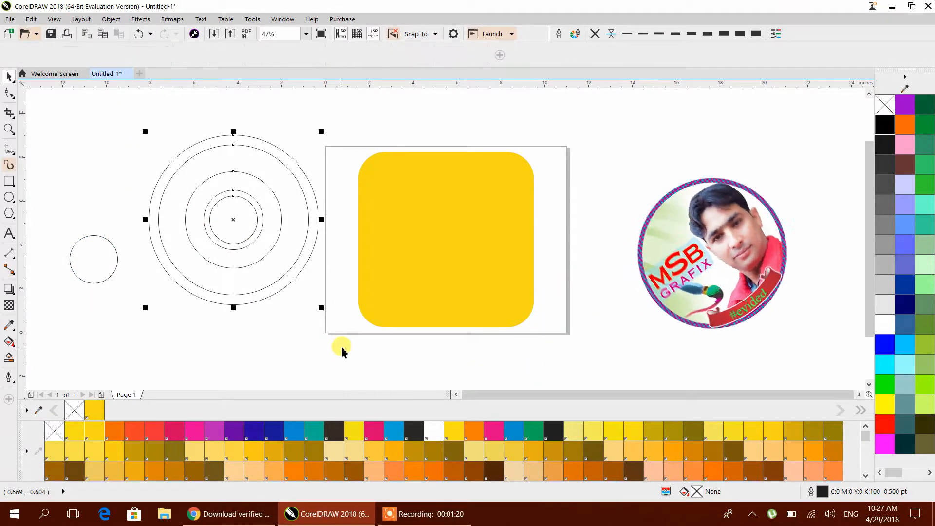
{"action": "key", "text": "p"}
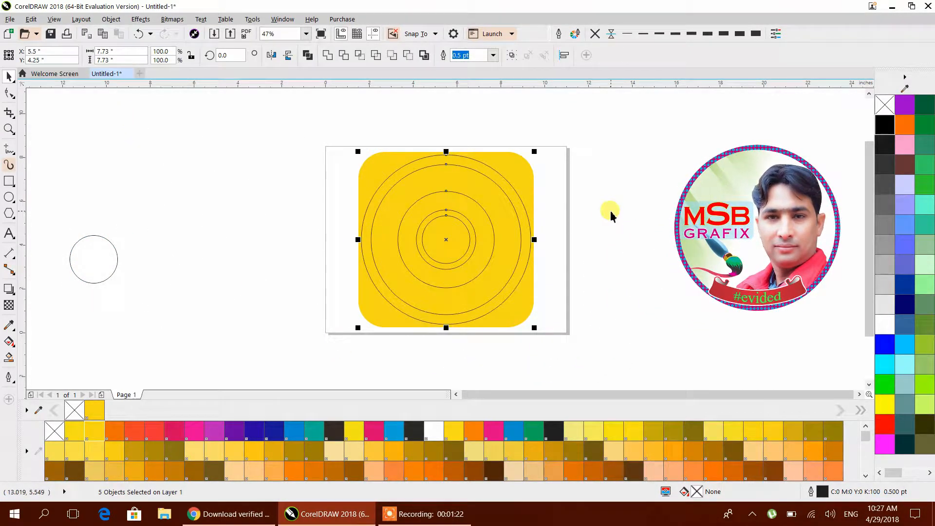
{"action": "left_click", "coordinate": [602, 213]}
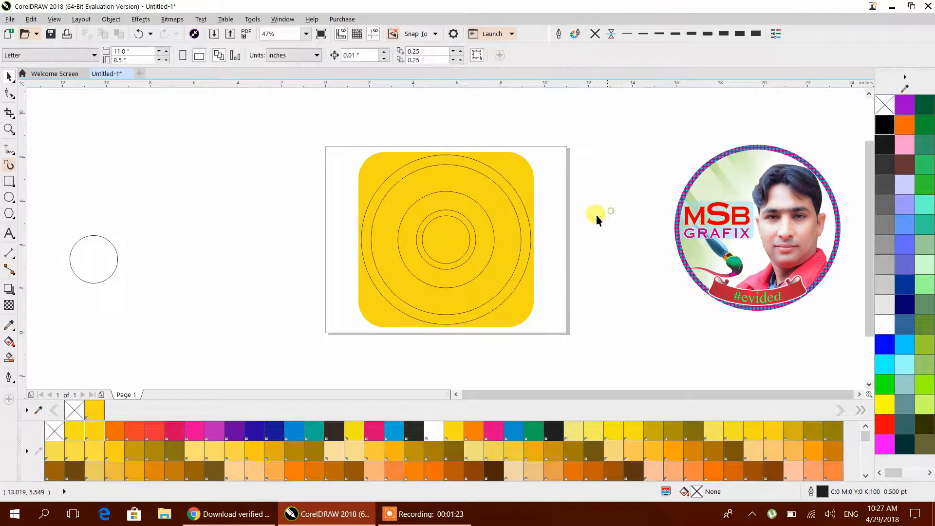
Fill the outermost circle with white and the second-largest circle with near-black (#1A1A1A)
{"action": "left_click", "coordinate": [529, 238]}
{"action": "left_click", "coordinate": [885, 324]}
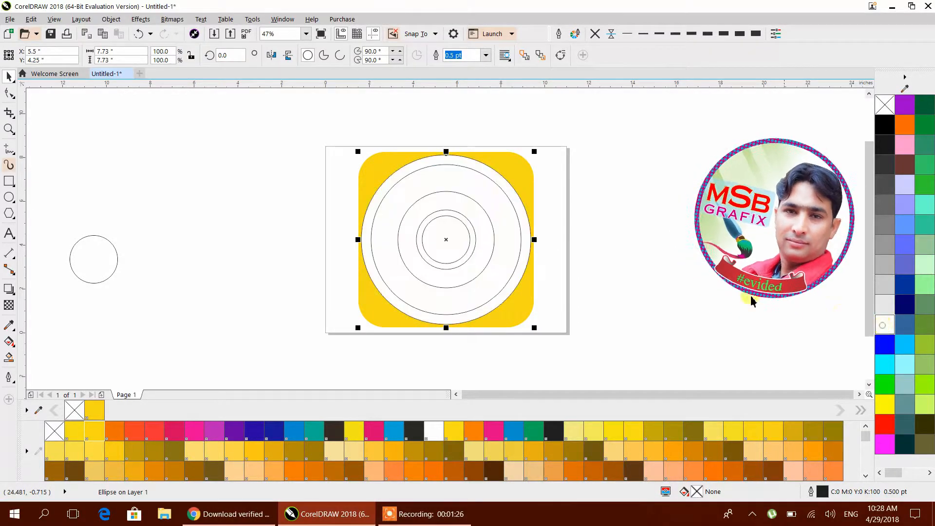
{"action": "left_click", "coordinate": [674, 265]}
{"action": "left_click", "coordinate": [515, 256]}
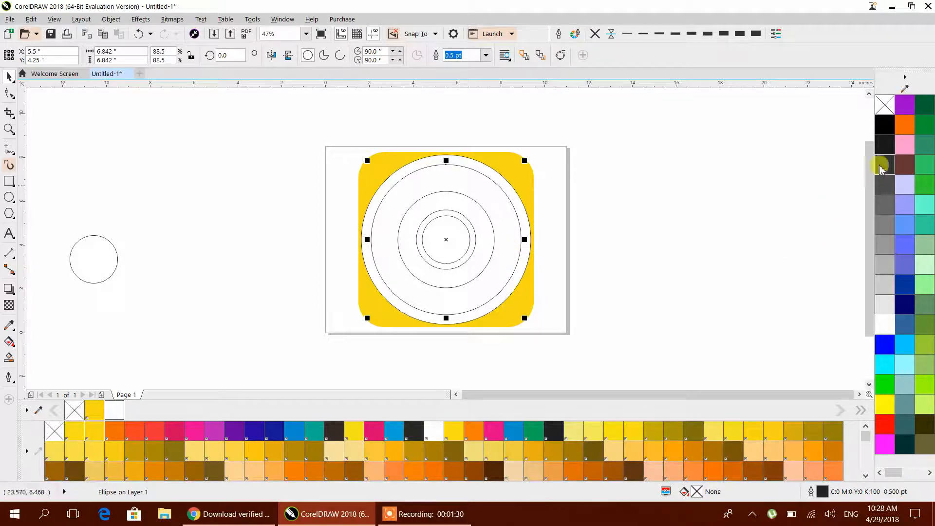
{"action": "left_click", "coordinate": [884, 145]}
{"action": "left_click", "coordinate": [662, 201]}
Give the three inner circles a white outline (#FFFFFF)
{"action": "left_click_drag", "start_coordinate": [312, 120], "coordinate": [519, 313]}
{"action": "left_click", "coordinate": [891, 166]}
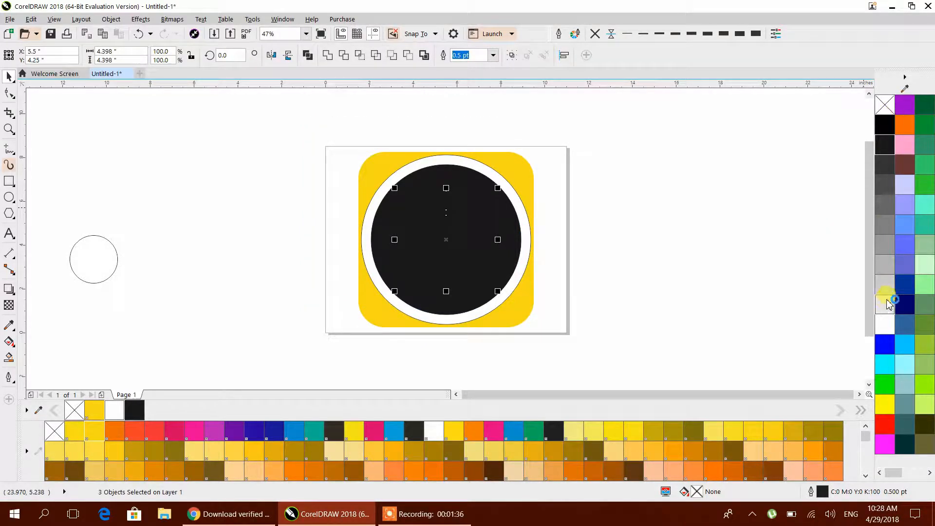
{"action": "right_click", "coordinate": [885, 324]}
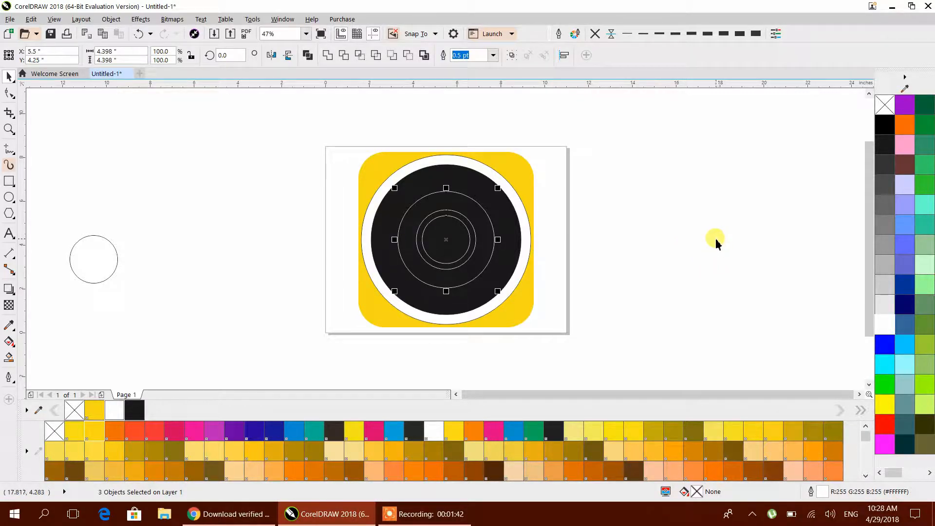
{"action": "left_click", "coordinate": [658, 207]}
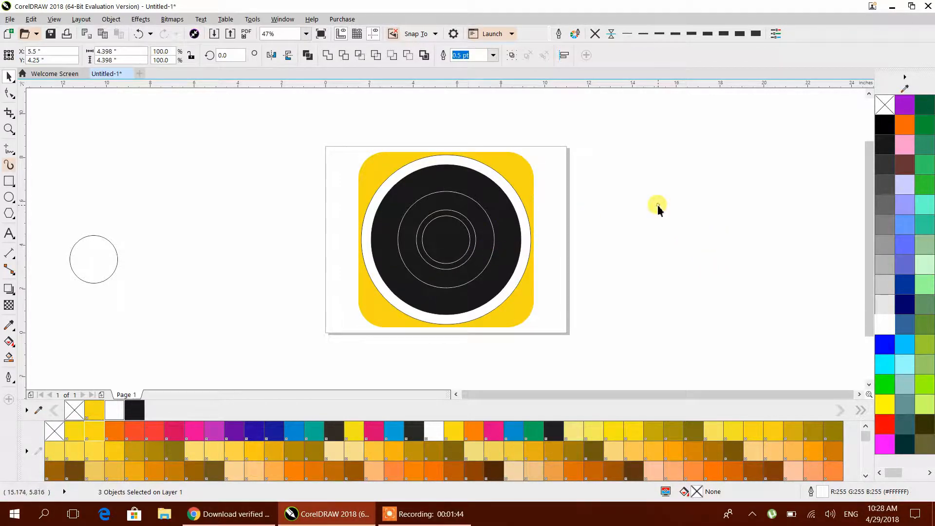
Try enlarging the third-largest circle from its center to about 5.13 inches
{"action": "left_click", "coordinate": [491, 224]}
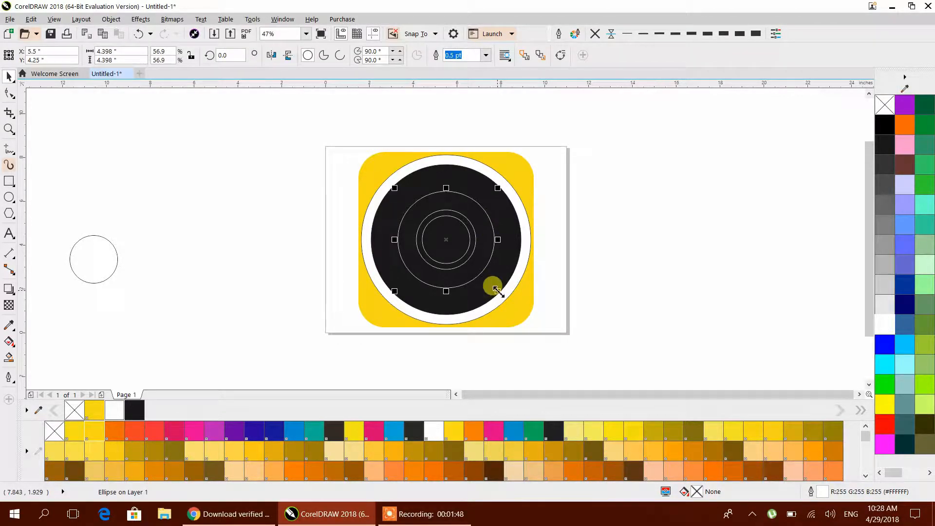
{"action": "left_click_drag", "start_coordinate": [499, 291], "coordinate": [506, 299]}
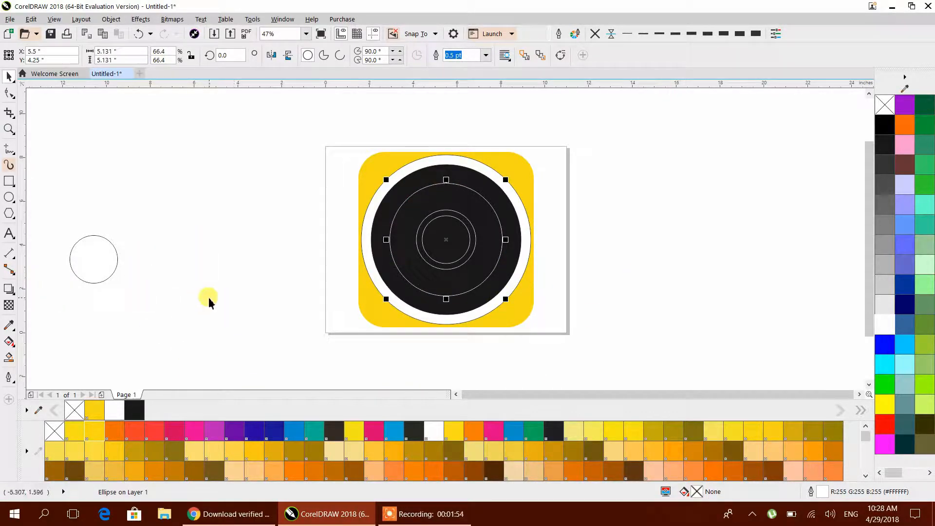
{"action": "left_click", "coordinate": [256, 245]}
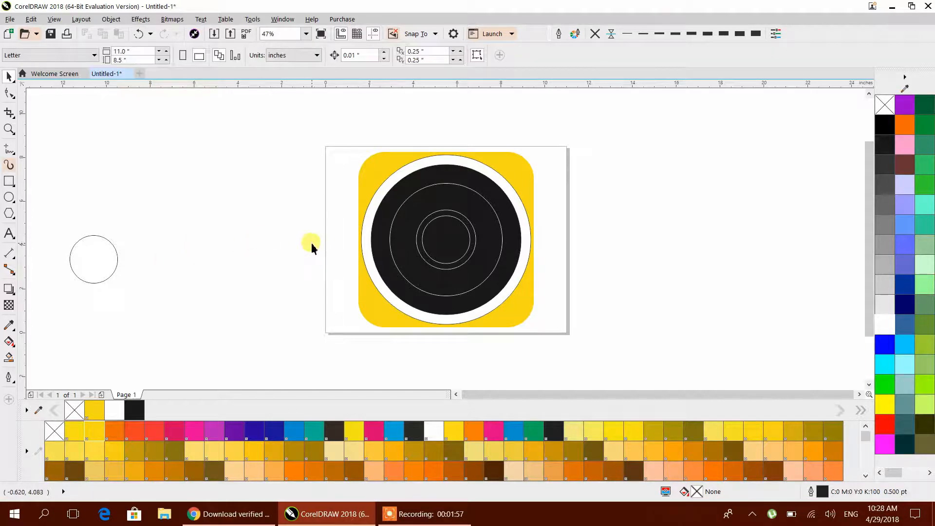
Scale the white and near-black outer circles down around their shared center to about 6.6 and 5.84 inches
{"action": "left_click", "coordinate": [477, 240]}
{"action": "mouse_move", "coordinate": [478, 270]}
{"action": "left_mouse_down"}
{"action": "mouse_move", "coordinate": [484, 278]}
{"action": "mouse_move", "coordinate": [478, 271]}
{"action": "left_mouse_up"}
{"action": "left_click", "coordinate": [595, 271]}
{"action": "left_click", "coordinate": [463, 262]}
{"action": "left_click", "coordinate": [681, 265]}
{"action": "left_click_drag", "start_coordinate": [291, 113], "coordinate": [522, 323]}
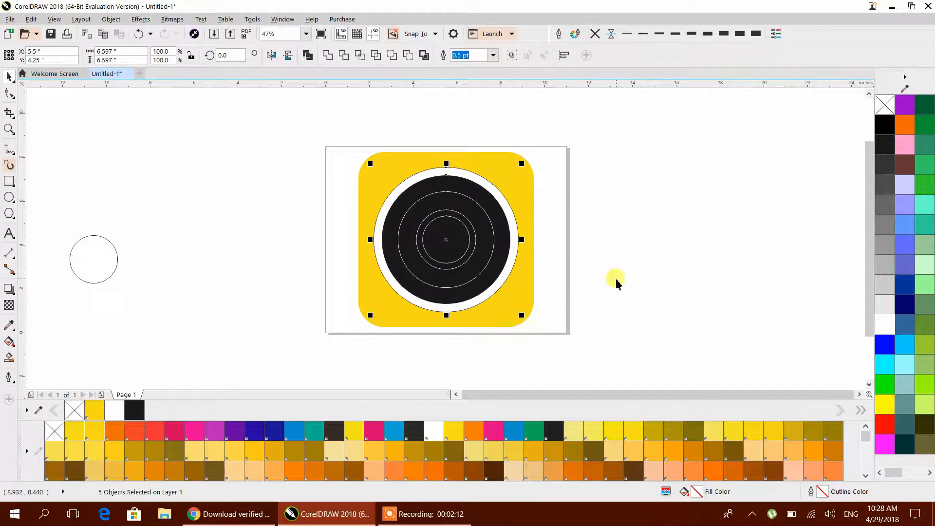
{"action": "left_click", "coordinate": [616, 278]}
Apply a fountain fill to the near-black circle and set the gradient's start colour to red (#FF0000)
{"action": "scroll", "coordinate": [469, 241], "scroll_direction": "up", "scroll_amount": 2}
{"action": "scroll", "coordinate": [468, 244], "scroll_direction": "up", "scroll_amount": 1}
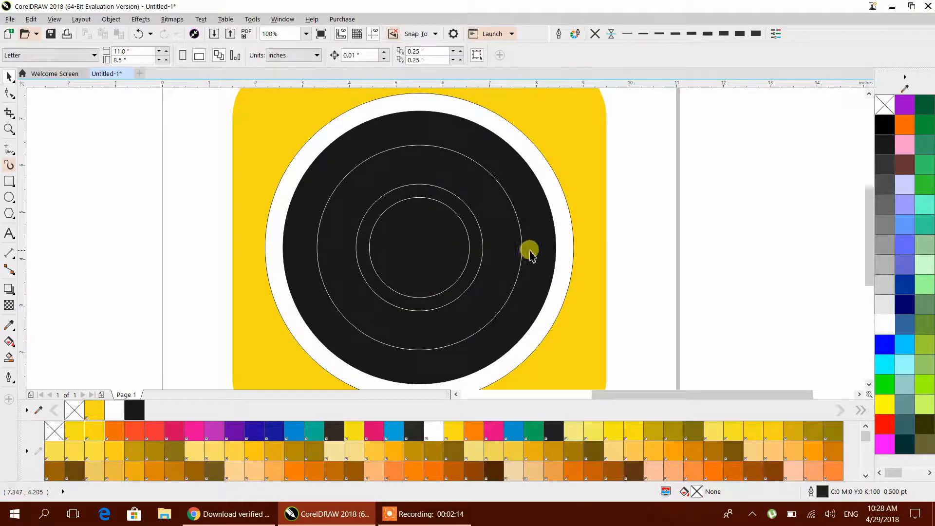
{"action": "left_click", "coordinate": [532, 253]}
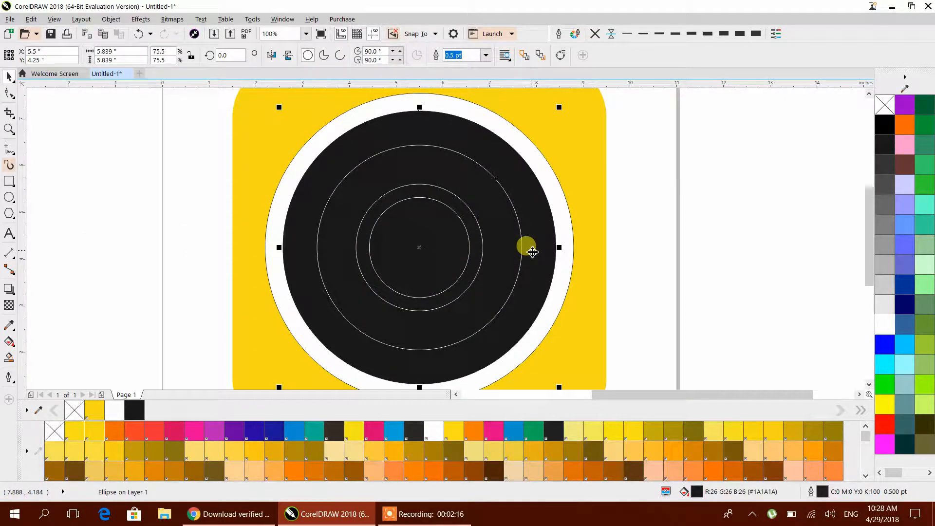
{"action": "key", "text": "F11"}
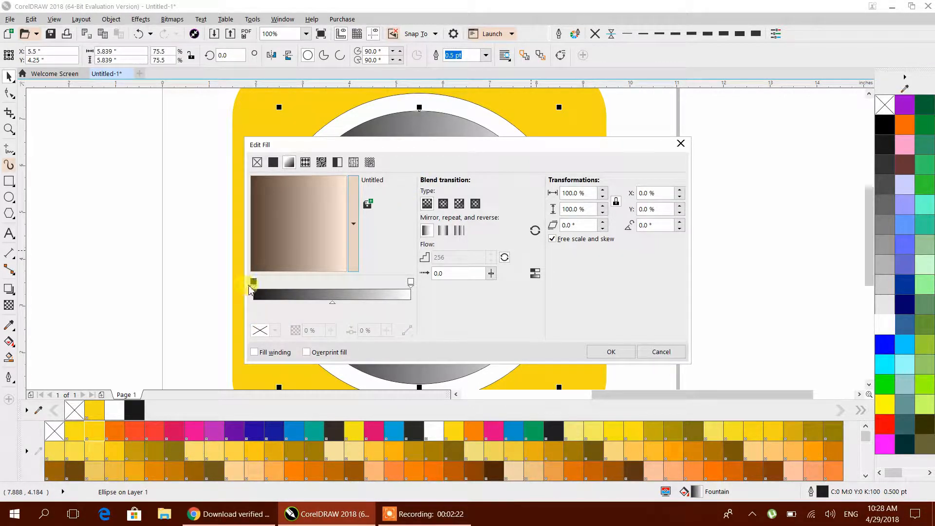
{"action": "left_click", "coordinate": [253, 283]}
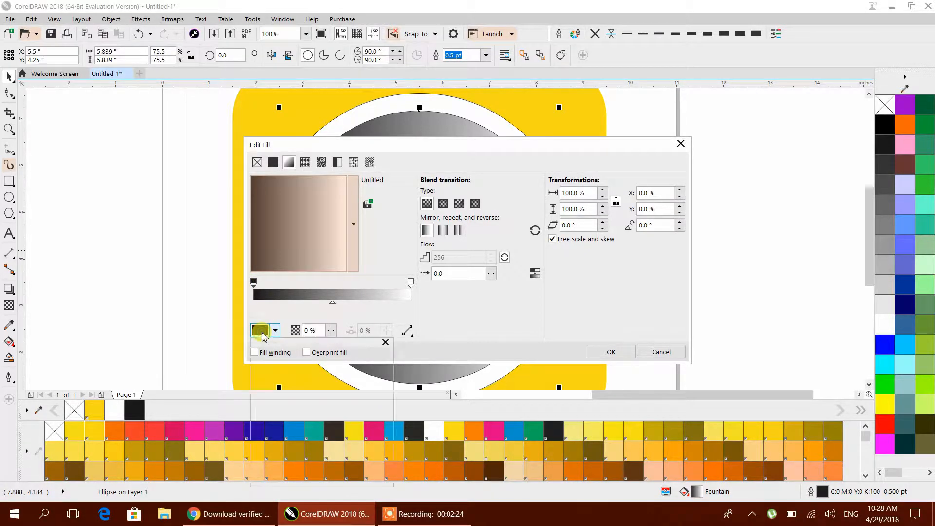
{"action": "left_click", "coordinate": [261, 331]}
{"action": "left_click_drag", "start_coordinate": [314, 402], "coordinate": [337, 388]}
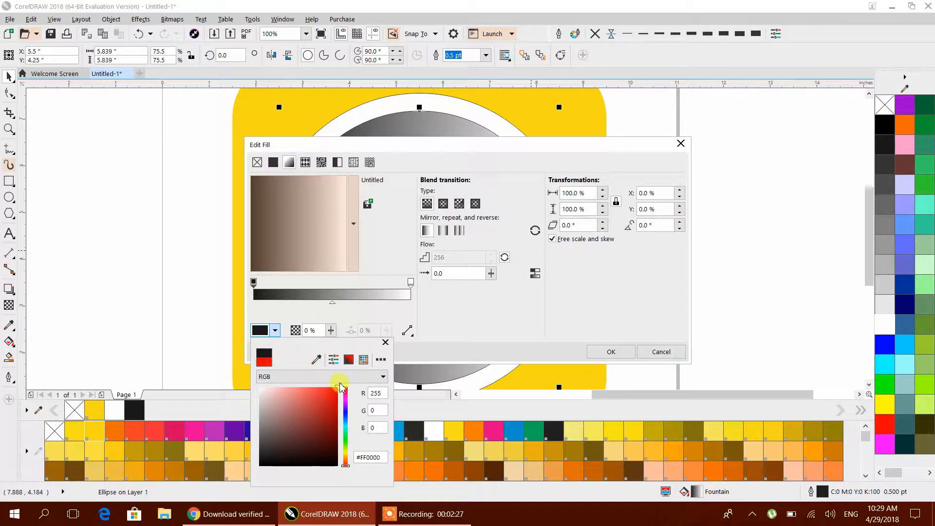
Set the gradient's end colour to red (C0 M100 Y100 K0)
{"action": "left_click", "coordinate": [411, 282]}
{"action": "left_click", "coordinate": [410, 283]}
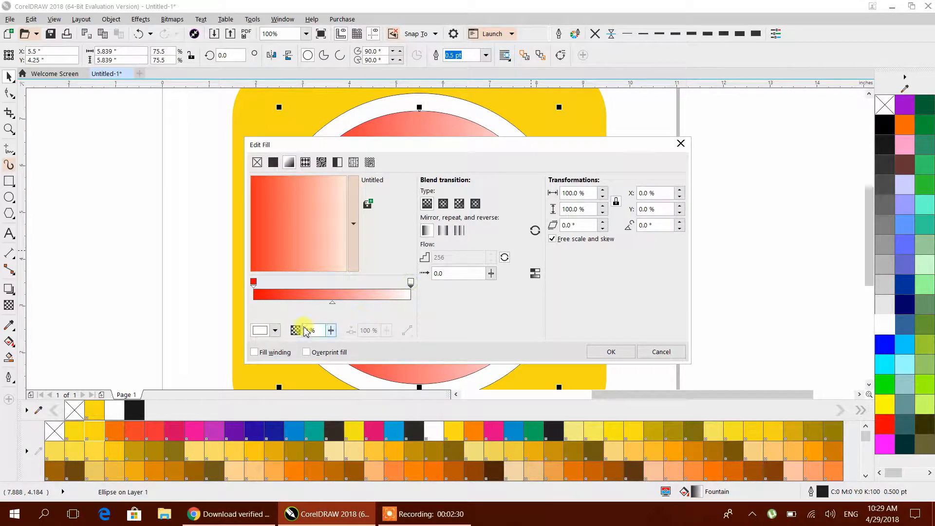
{"action": "left_click", "coordinate": [267, 330]}
{"action": "left_click", "coordinate": [338, 388]}
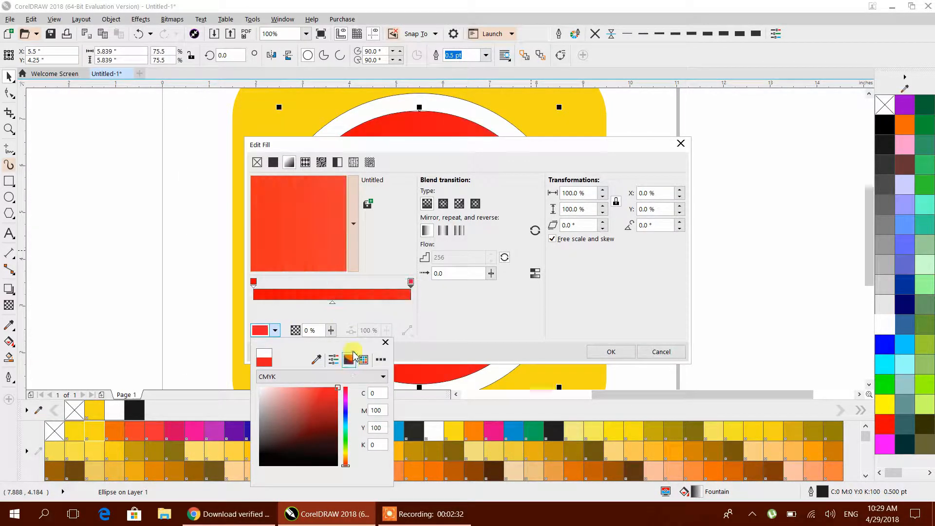
{"action": "left_click", "coordinate": [394, 311]}
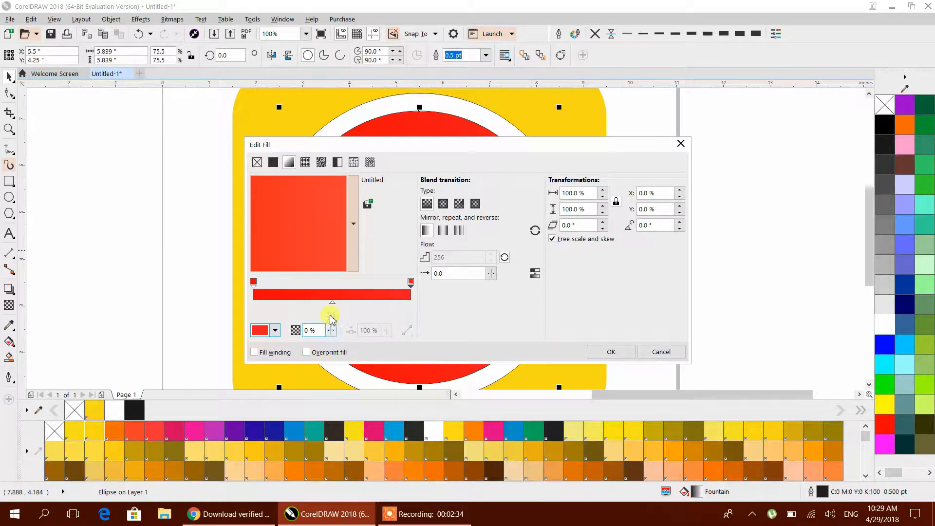
Add five intermediate colour nodes spread along the gradient between the two red end nodes
{"action": "double_click", "coordinate": [277, 282]}
{"action": "double_click", "coordinate": [306, 284]}
{"action": "double_click", "coordinate": [332, 284]}
{"action": "double_click", "coordinate": [364, 284]}
{"action": "double_click", "coordinate": [386, 285]}
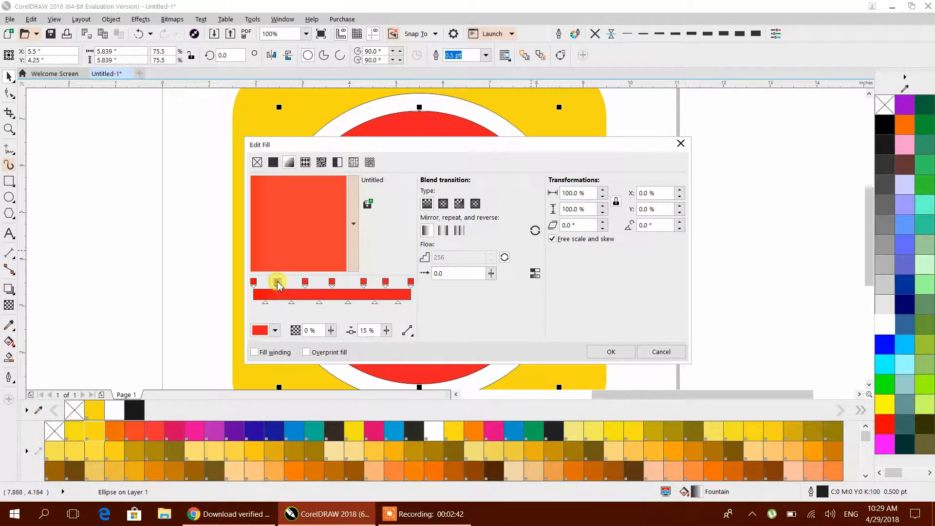
Colour the first intermediate gradient node, at 15%, dark magenta (#BF0089)
{"action": "left_click", "coordinate": [275, 331]}
{"action": "left_click", "coordinate": [276, 331]}
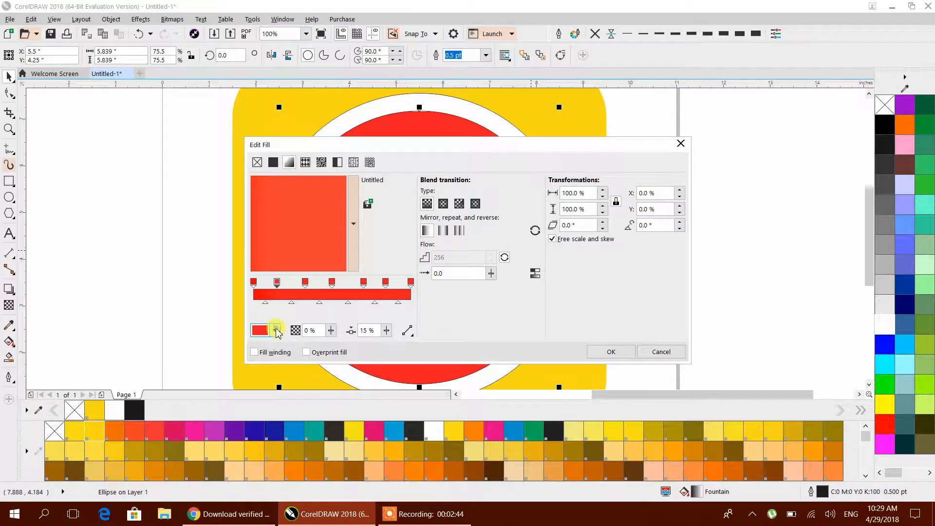
{"action": "left_click", "coordinate": [276, 331]}
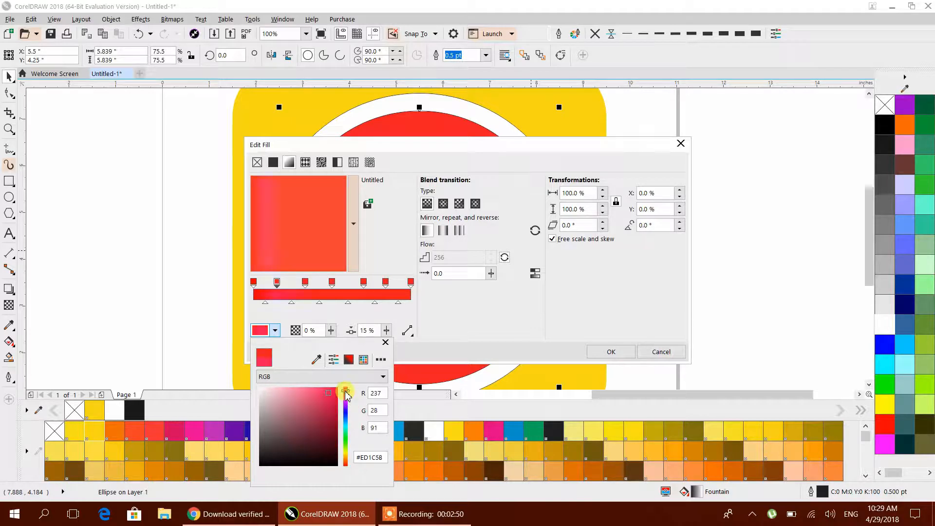
{"action": "left_click_drag", "start_coordinate": [334, 402], "coordinate": [337, 407]}
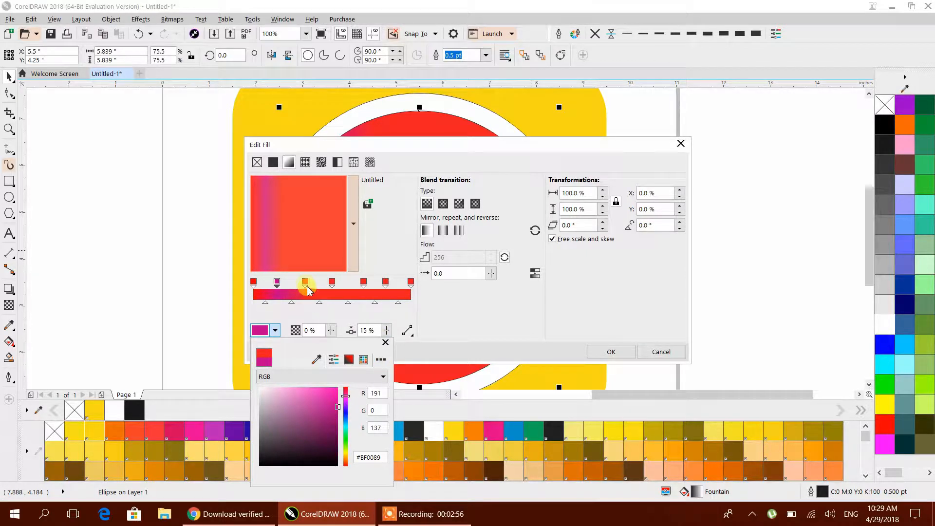
Colour the second intermediate gradient node, at 33%, bright pink (#FF00D0)
{"action": "left_click", "coordinate": [306, 286]}
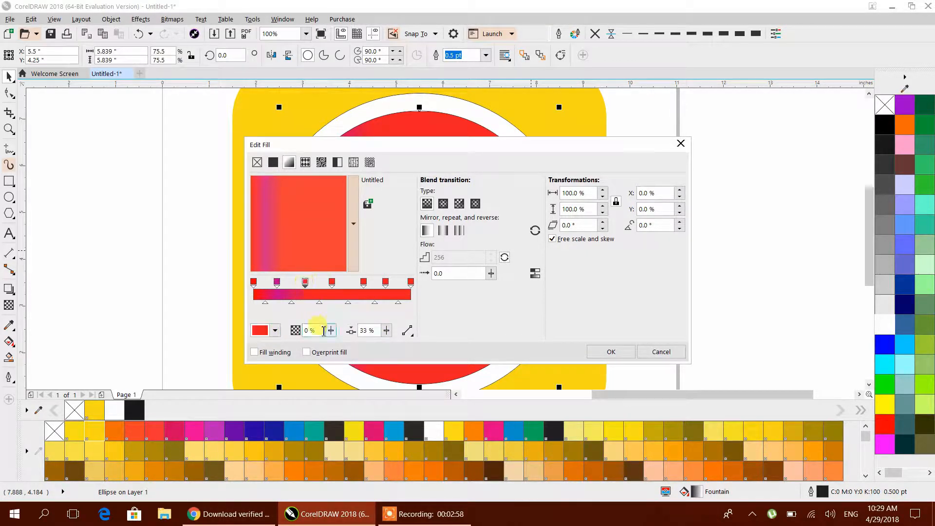
{"action": "left_click", "coordinate": [265, 330]}
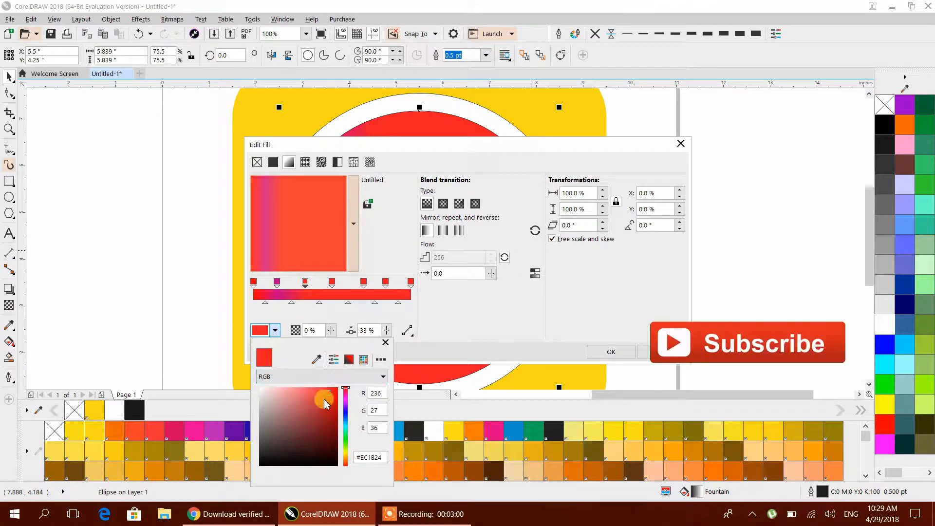
{"action": "left_click_drag", "start_coordinate": [345, 388], "coordinate": [345, 397]}
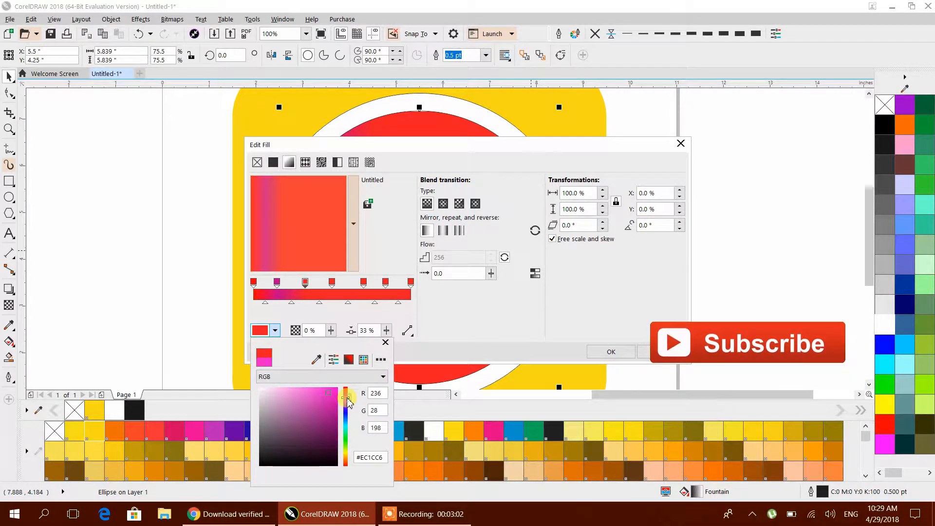
{"action": "left_click", "coordinate": [337, 402]}
{"action": "left_click", "coordinate": [334, 396]}
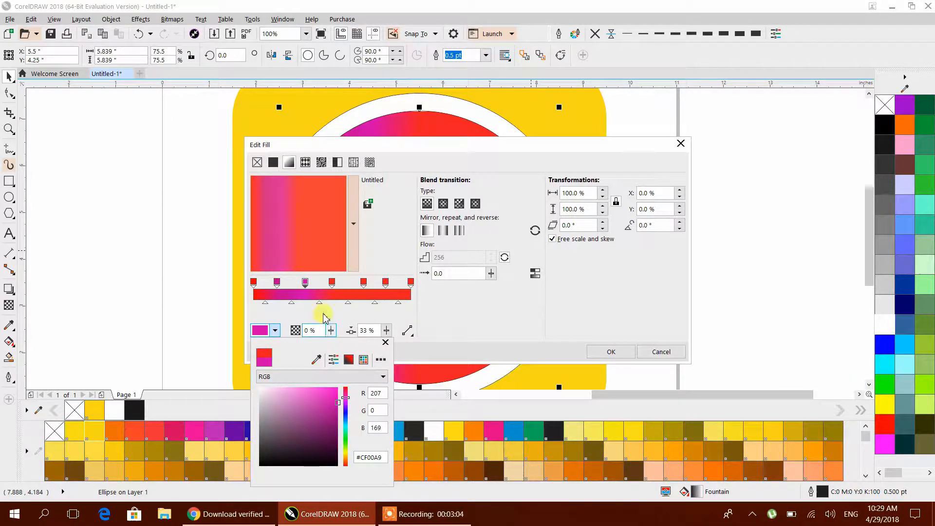
{"action": "left_click_drag", "start_coordinate": [333, 396], "coordinate": [349, 340]}
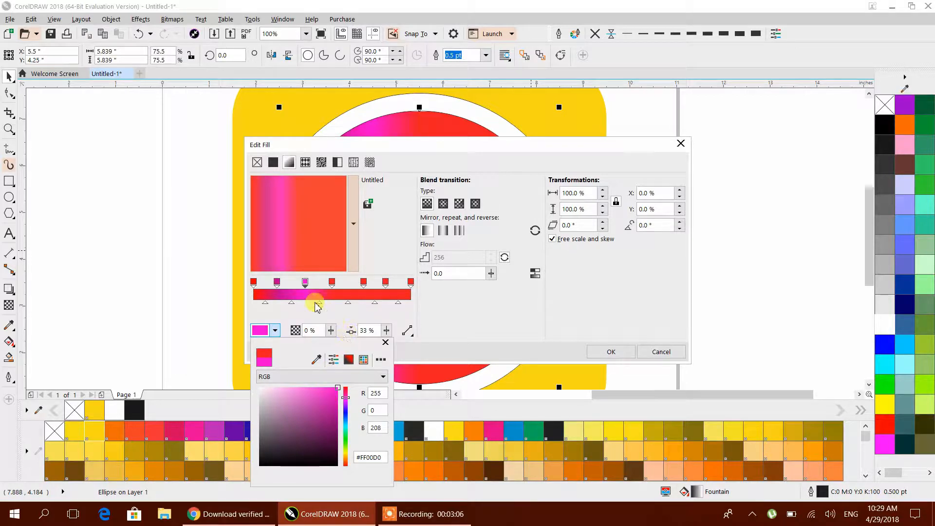
{"action": "left_click", "coordinate": [332, 284]}
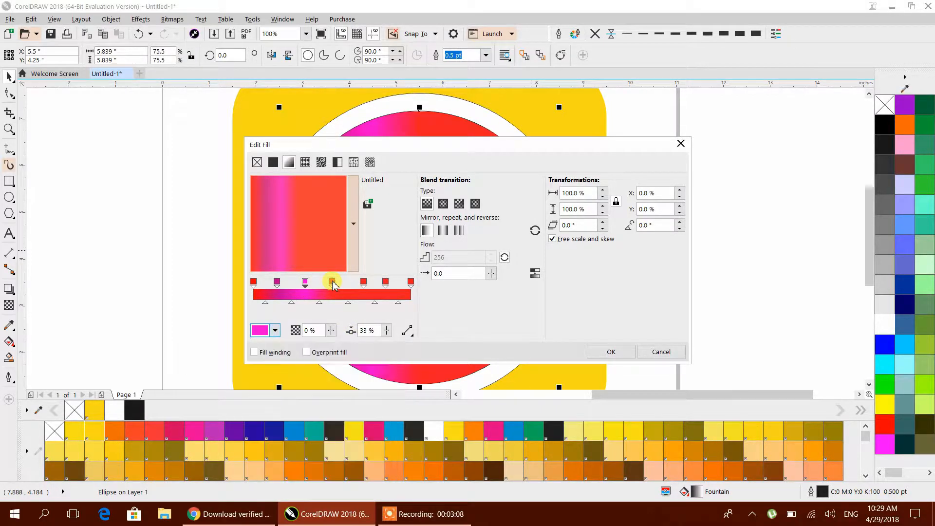
Remove and re-add the gradient's middle node at 50%, and colour it purple
{"action": "left_click", "coordinate": [332, 282]}
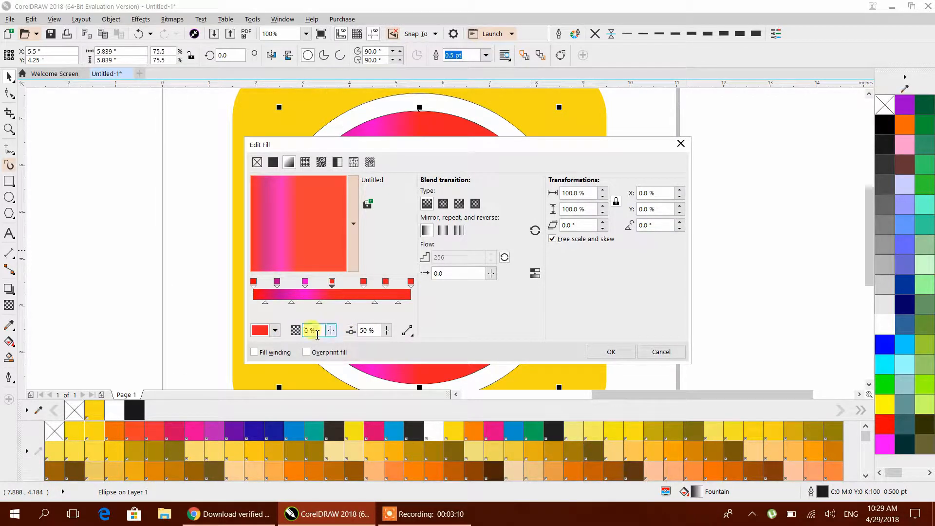
{"action": "left_click", "coordinate": [272, 333]}
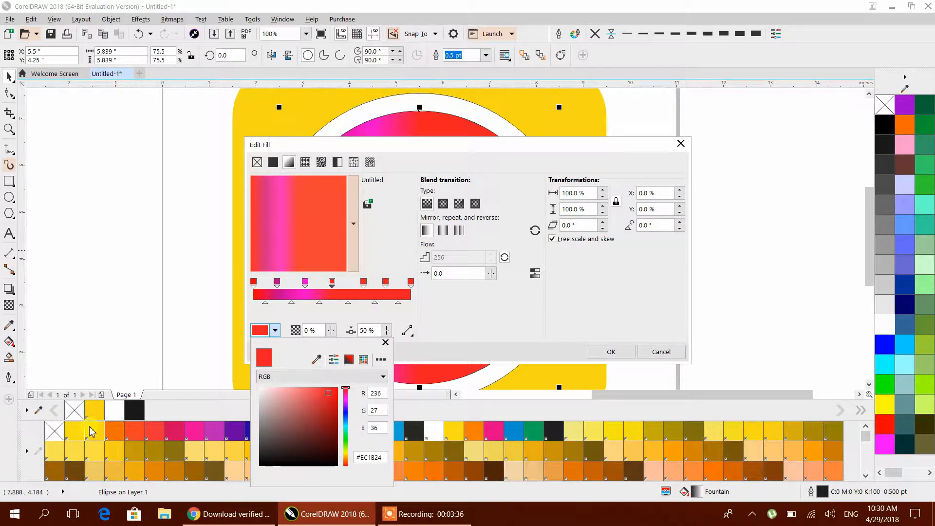
{"action": "left_click", "coordinate": [334, 283]}
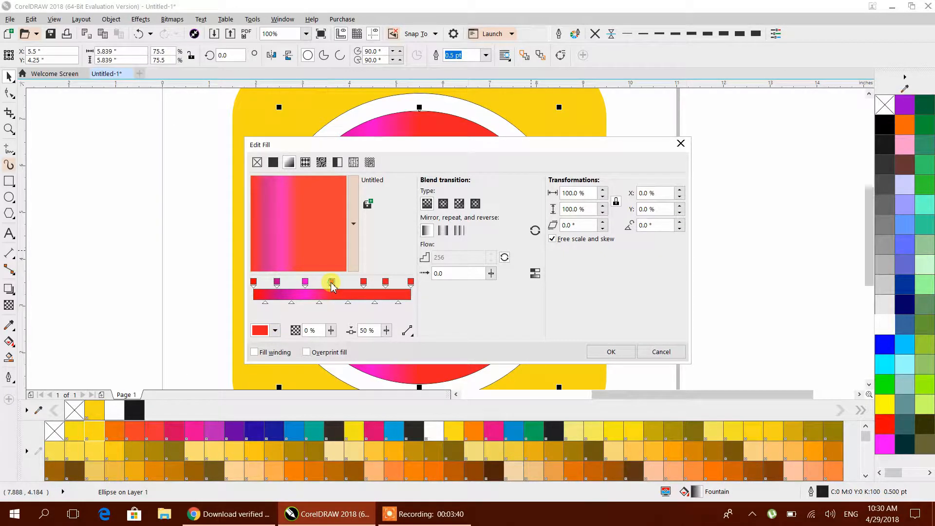
{"action": "double_click", "coordinate": [332, 283]}
{"action": "double_click", "coordinate": [332, 283]}
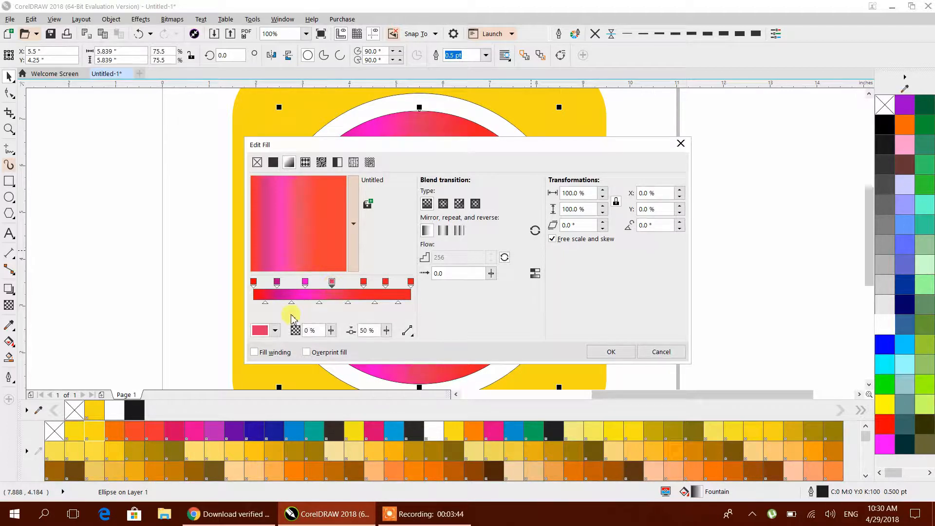
{"action": "left_click", "coordinate": [262, 331]}
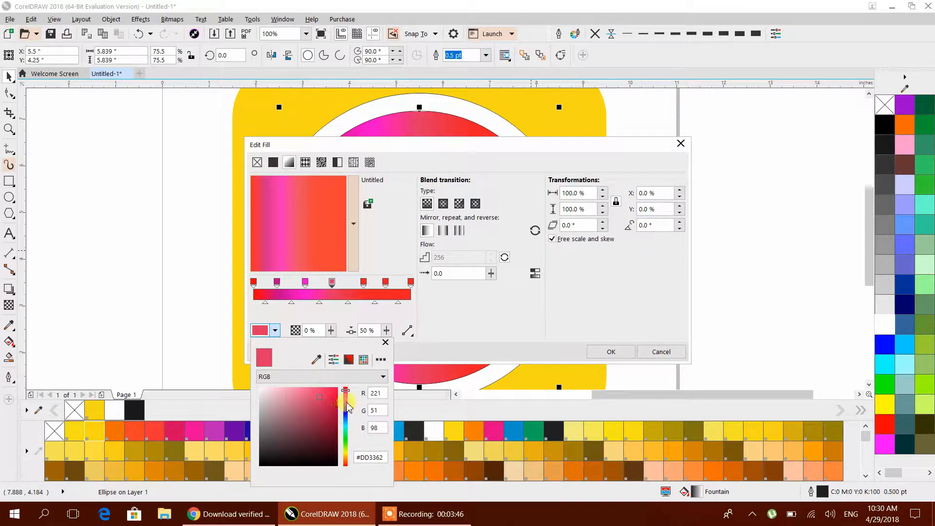
{"action": "mouse_move", "coordinate": [347, 408]}
{"action": "left_mouse_down"}
{"action": "mouse_move", "coordinate": [339, 395]}
{"action": "mouse_move", "coordinate": [341, 425]}
{"action": "left_mouse_up"}
{"action": "left_click", "coordinate": [331, 402]}
Replace the node right after the purple one with a new node at 66%, coloured blue (#001EFF)
{"action": "left_click", "coordinate": [364, 282]}
{"action": "left_click", "coordinate": [364, 282]}
{"action": "double_click", "coordinate": [363, 282]}
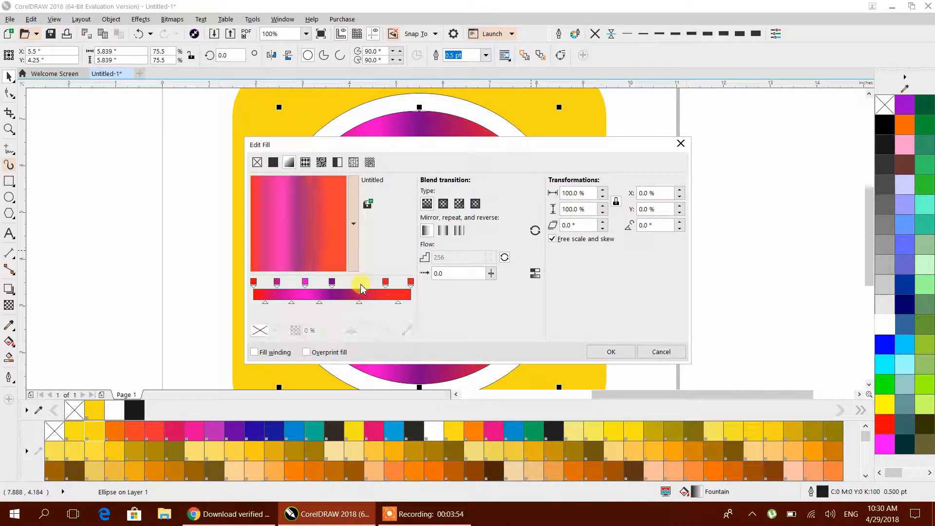
{"action": "double_click", "coordinate": [360, 284]}
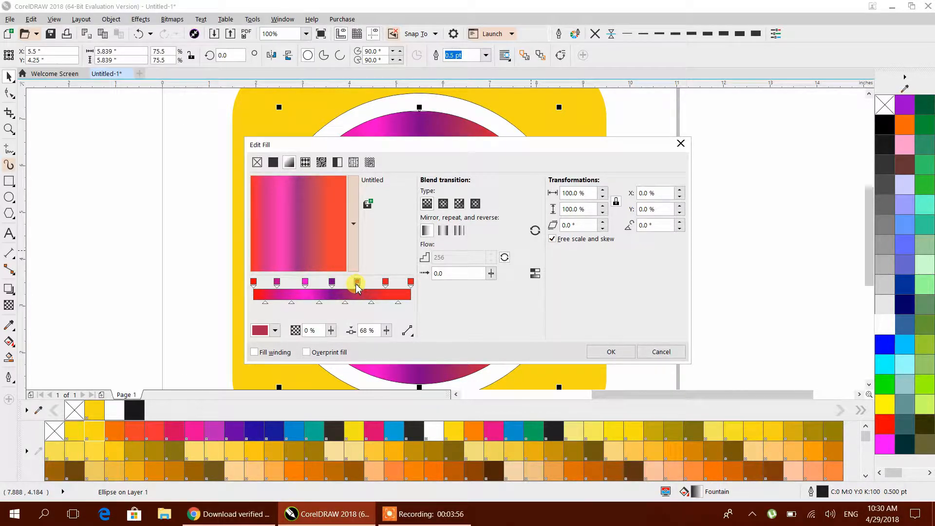
{"action": "left_click", "coordinate": [275, 330]}
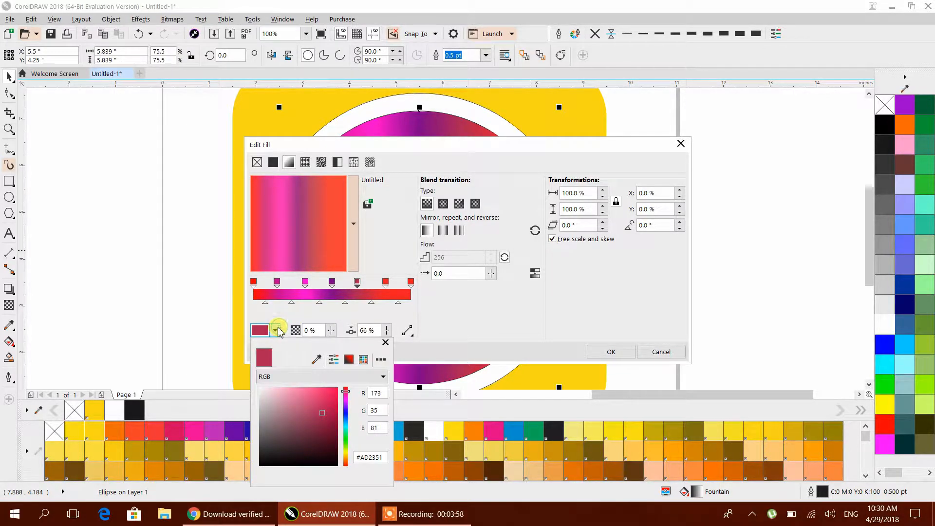
{"action": "left_click", "coordinate": [346, 415]}
{"action": "left_click", "coordinate": [337, 388]}
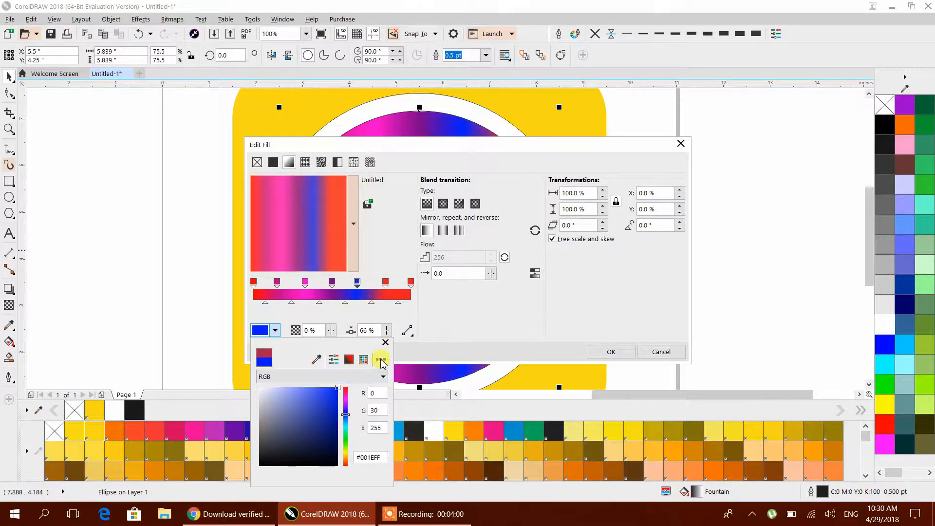
{"action": "left_click", "coordinate": [458, 327]}
Colour the gradient node at 84% bright cyan
{"action": "left_click", "coordinate": [385, 283]}
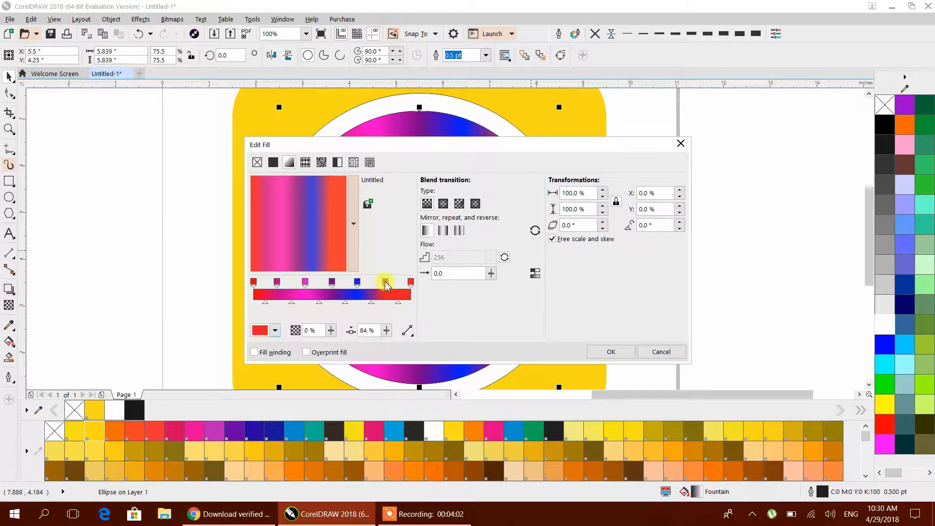
{"action": "left_click", "coordinate": [274, 332]}
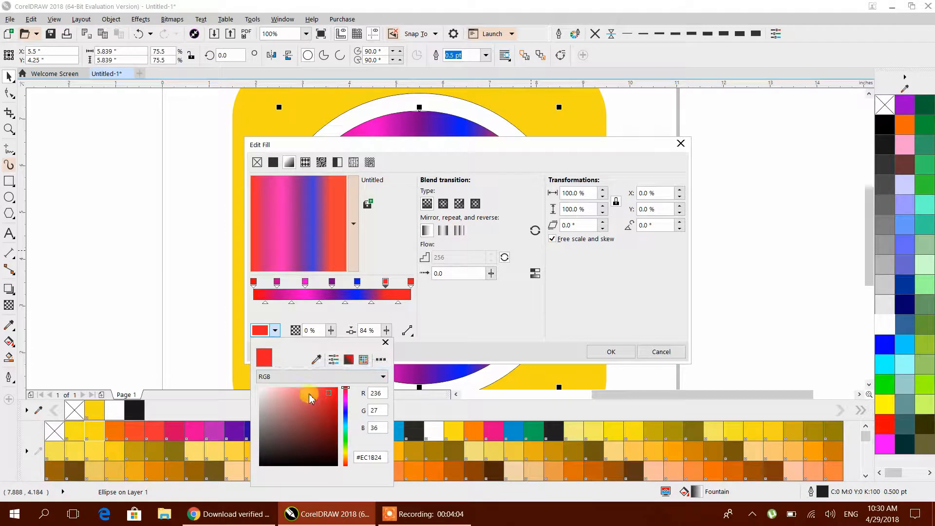
{"action": "left_click", "coordinate": [346, 426]}
{"action": "left_click_drag", "start_coordinate": [345, 427], "coordinate": [346, 428]}
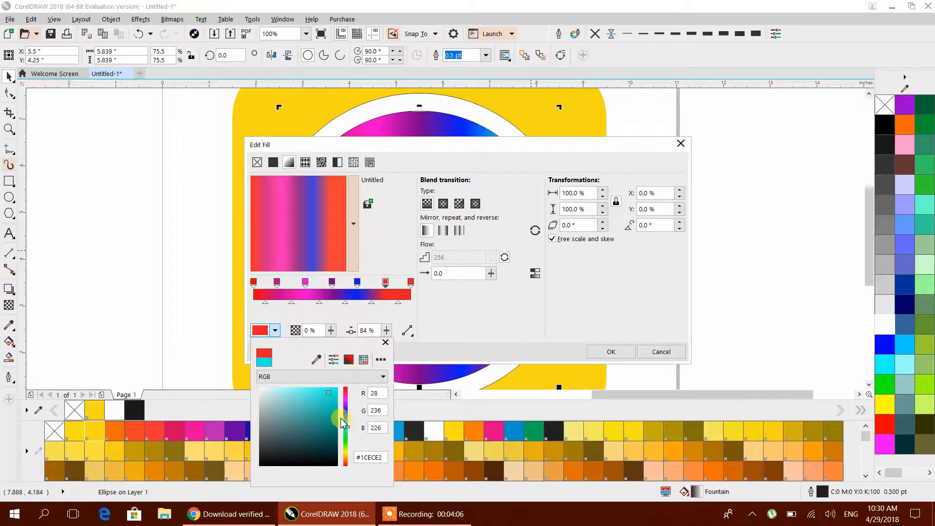
{"action": "left_click", "coordinate": [458, 300]}
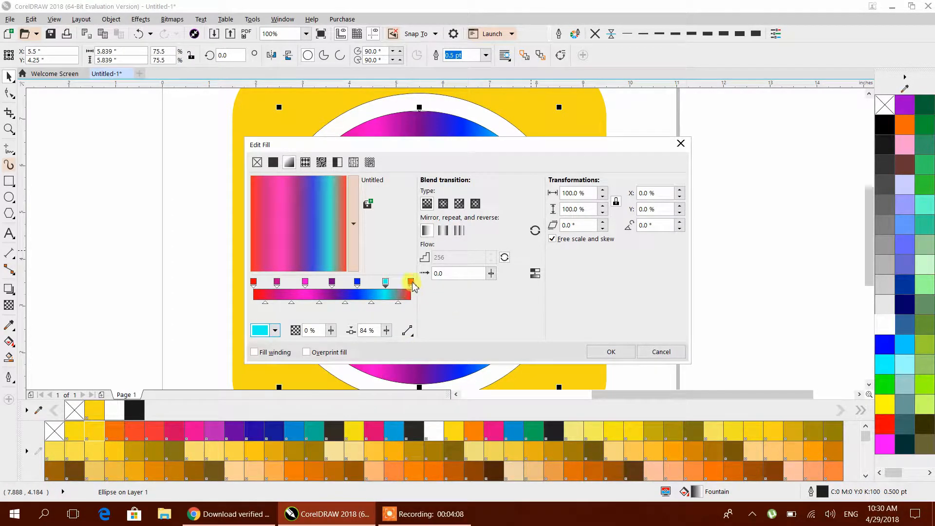
Change the gradient's end node from red to green (C65 M0 Y100 K0)
{"action": "left_click", "coordinate": [411, 283]}
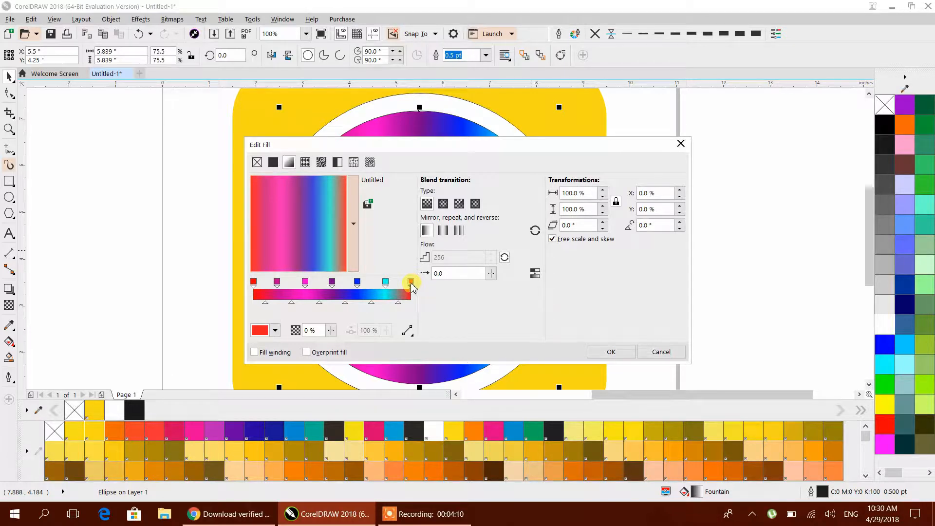
{"action": "left_click", "coordinate": [275, 330]}
{"action": "left_click_drag", "start_coordinate": [345, 427], "coordinate": [346, 438]}
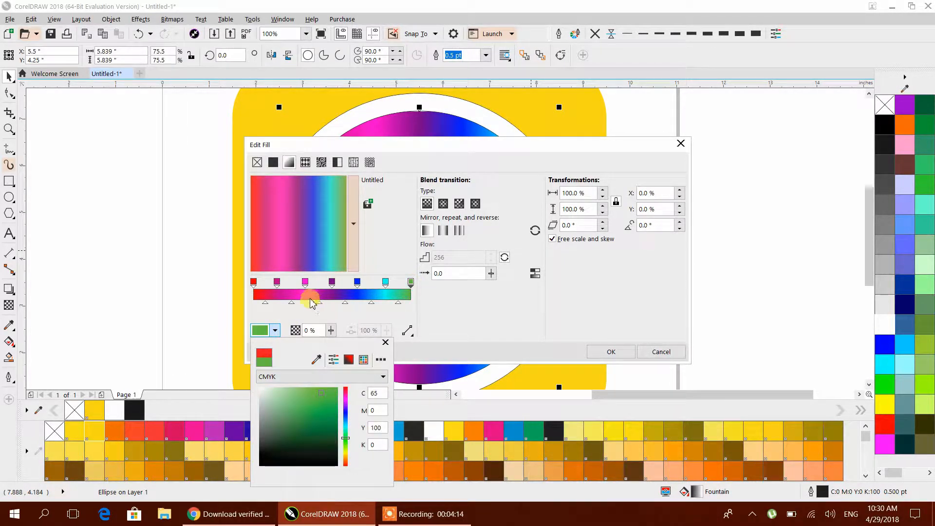
{"action": "left_click", "coordinate": [276, 283]}
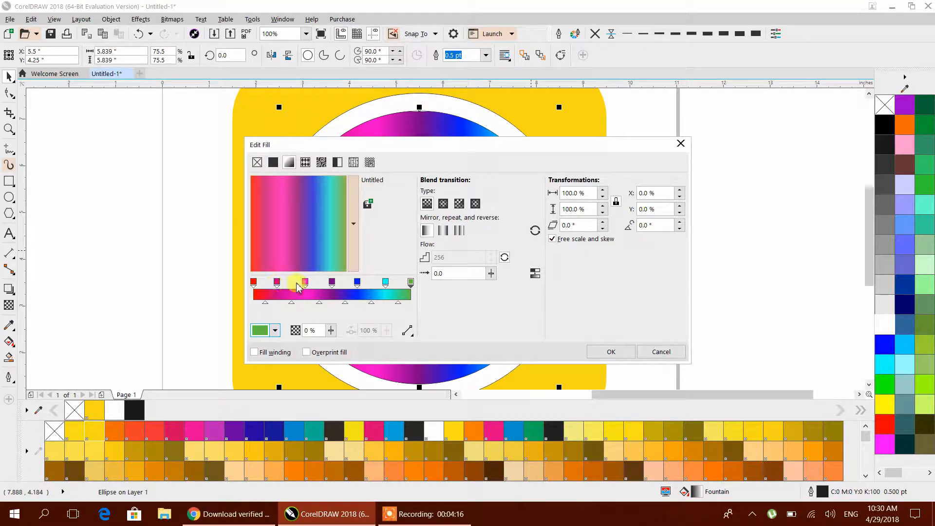
Remove the gradient's pink node and shift the magenta, purple, blue and cyan nodes closer together toward the red start node
{"action": "left_click_drag", "start_coordinate": [332, 282], "coordinate": [296, 287]}
{"action": "left_click", "coordinate": [275, 286]}
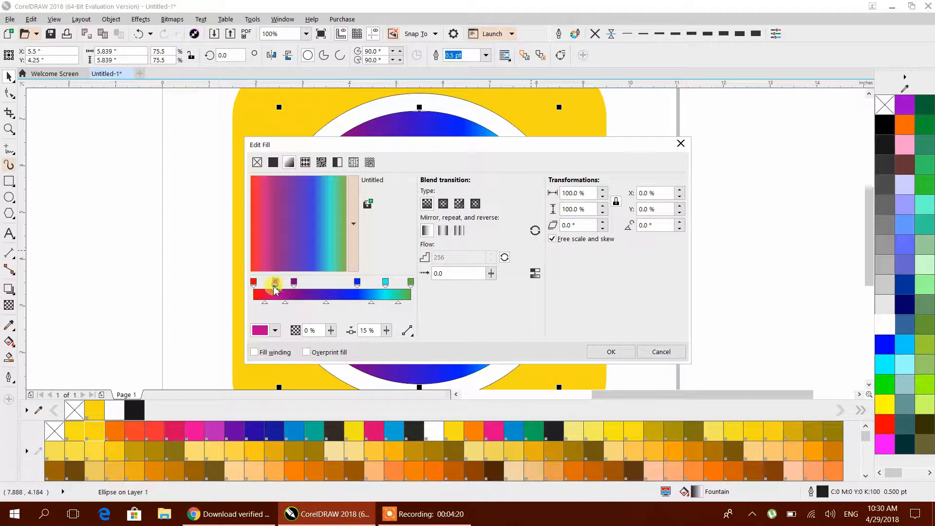
{"action": "left_click", "coordinate": [357, 288]}
{"action": "left_click_drag", "start_coordinate": [357, 287], "coordinate": [313, 286]}
{"action": "left_click_drag", "start_coordinate": [384, 286], "coordinate": [333, 287]}
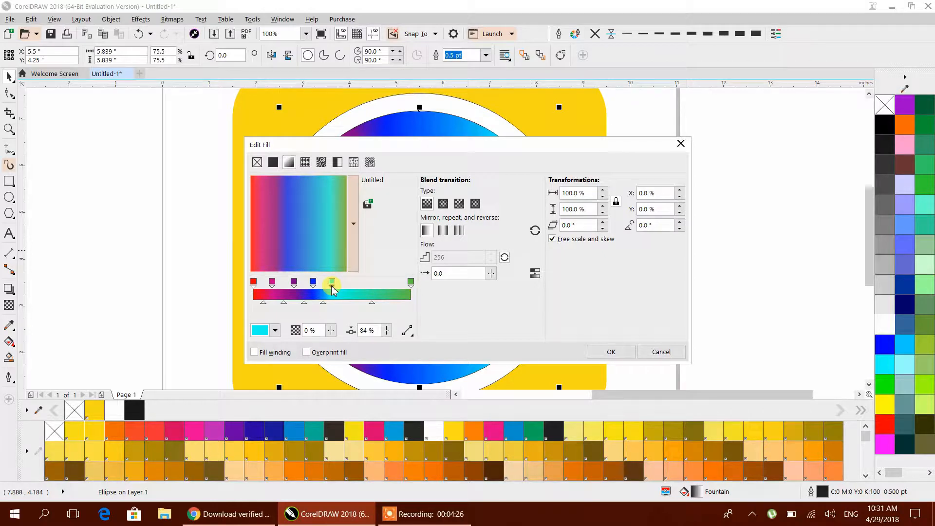
Add two gradient nodes between cyan and the end node, at 67% and 85%, and colour the 67% node bright green
{"action": "left_click", "coordinate": [411, 283]}
{"action": "double_click", "coordinate": [388, 282]}
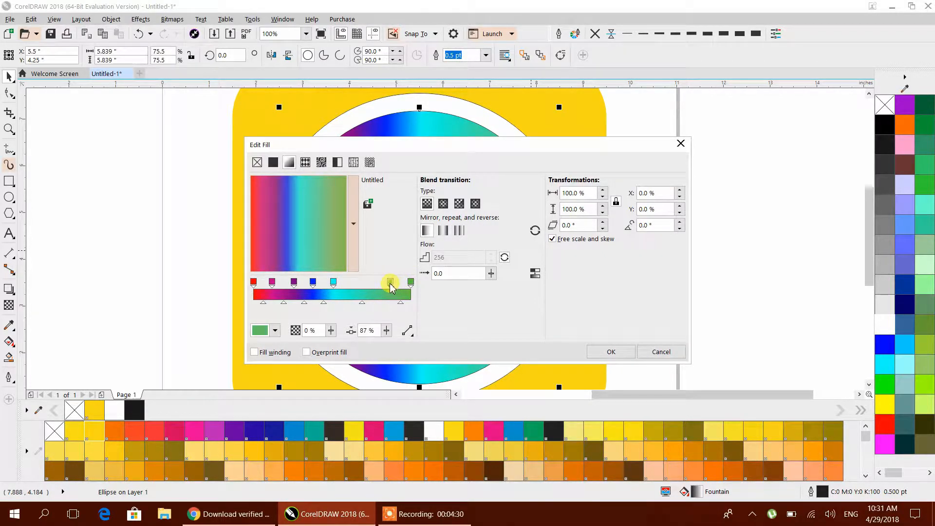
{"action": "left_click_drag", "start_coordinate": [389, 283], "coordinate": [360, 288]}
{"action": "double_click", "coordinate": [388, 283]}
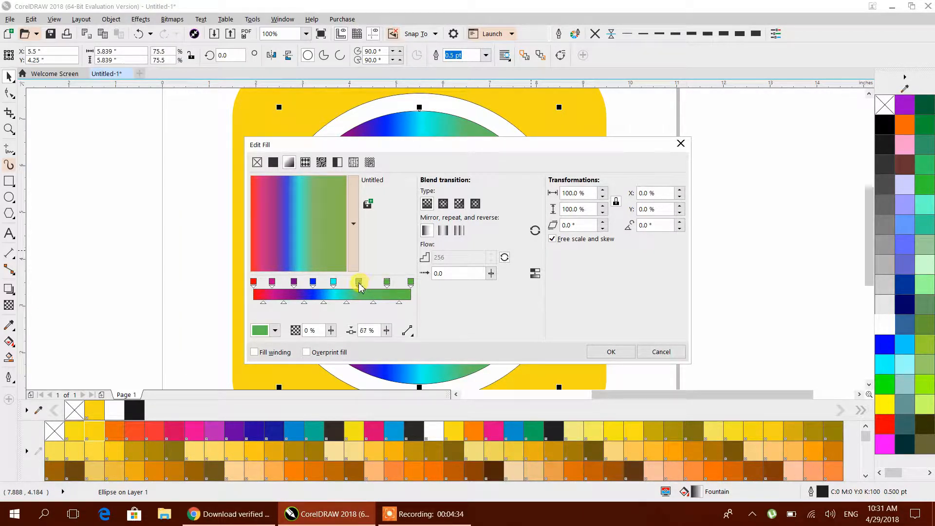
{"action": "left_click", "coordinate": [276, 331]}
{"action": "left_click_drag", "start_coordinate": [298, 394], "coordinate": [372, 378]}
Colour the gradient node at 85% yellow (#FFEA00)
{"action": "left_click", "coordinate": [388, 282]}
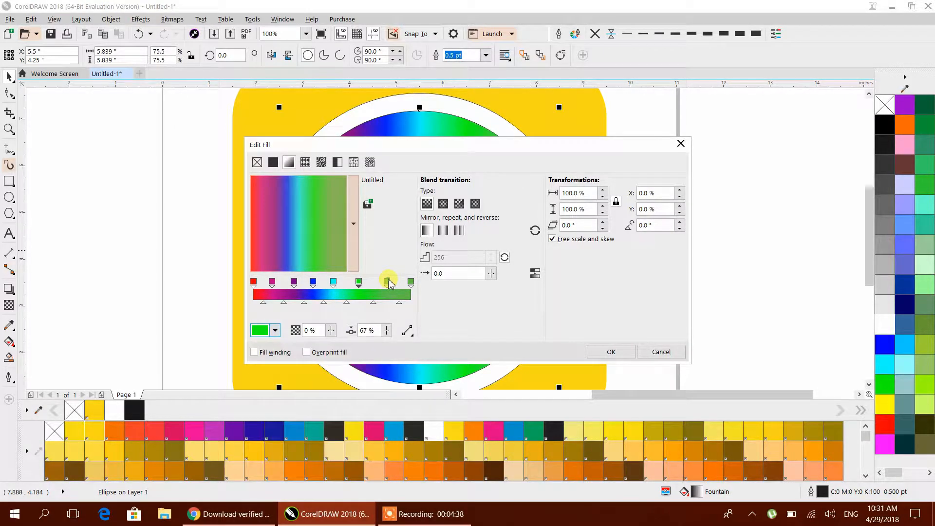
{"action": "left_click", "coordinate": [272, 335]}
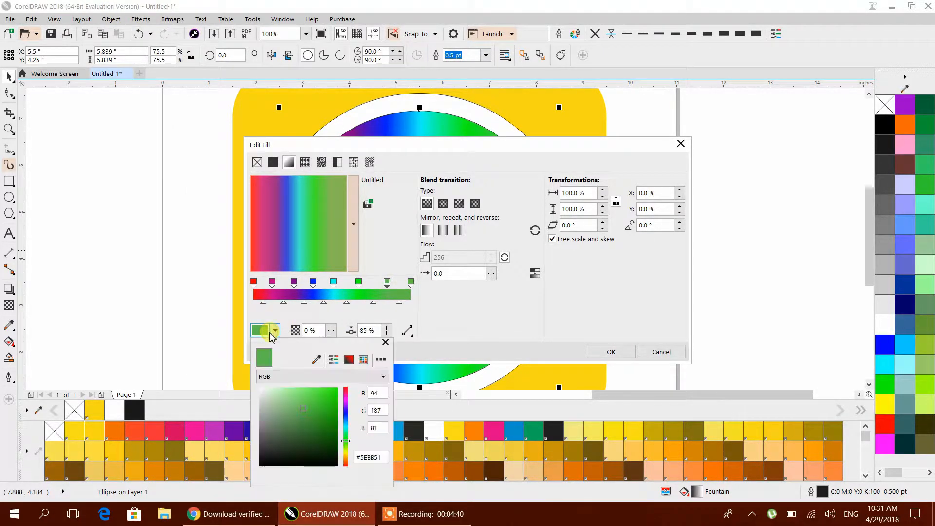
{"action": "left_click", "coordinate": [345, 455]}
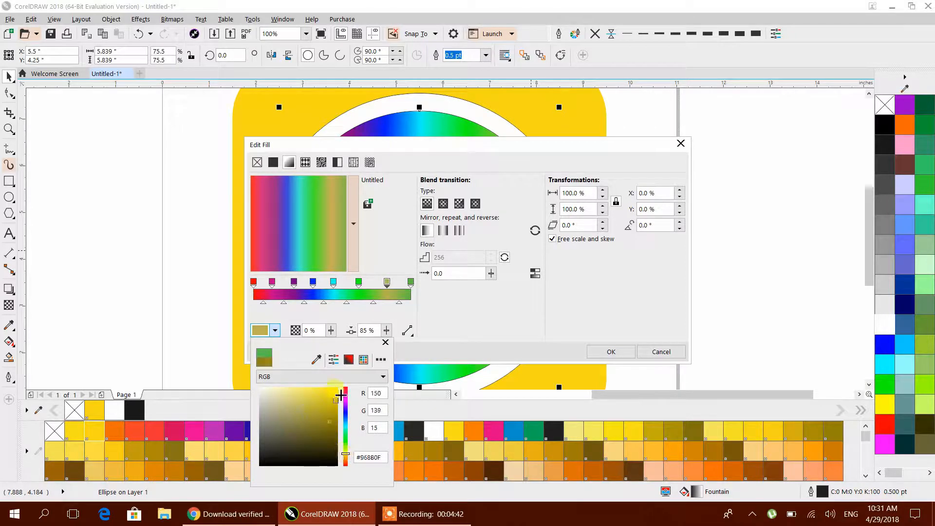
{"action": "left_click_drag", "start_coordinate": [323, 411], "coordinate": [341, 386]}
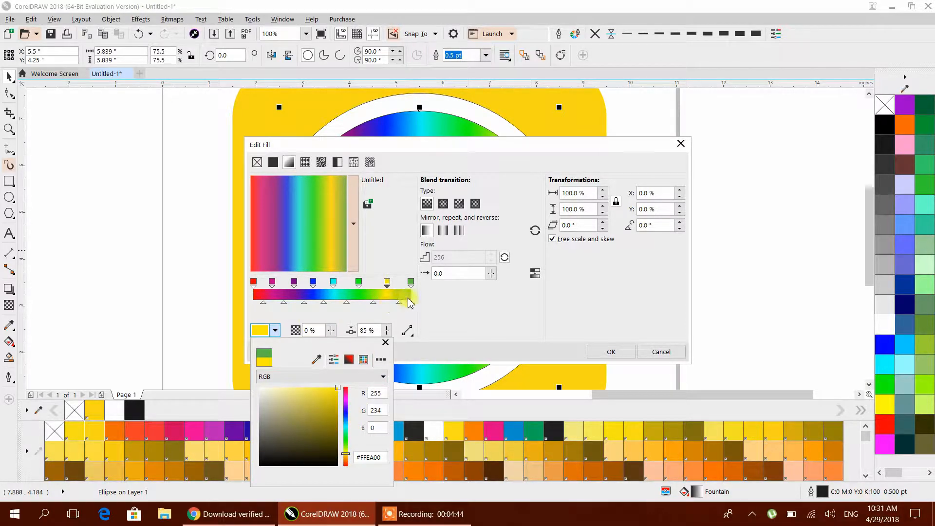
{"action": "left_click", "coordinate": [426, 302]}
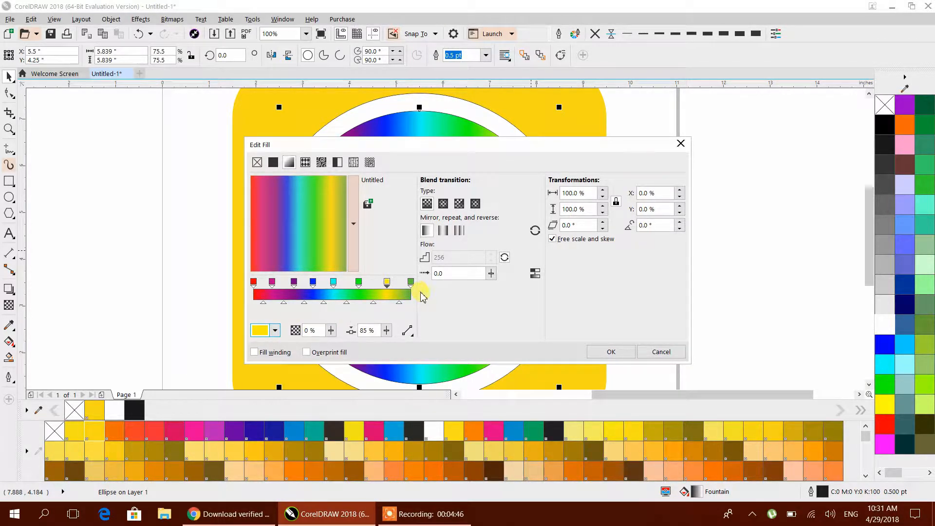
Change the gradient's end node to red (C0 M100 Y100 K0) and move the yellow node to 80%
{"action": "left_click", "coordinate": [412, 287]}
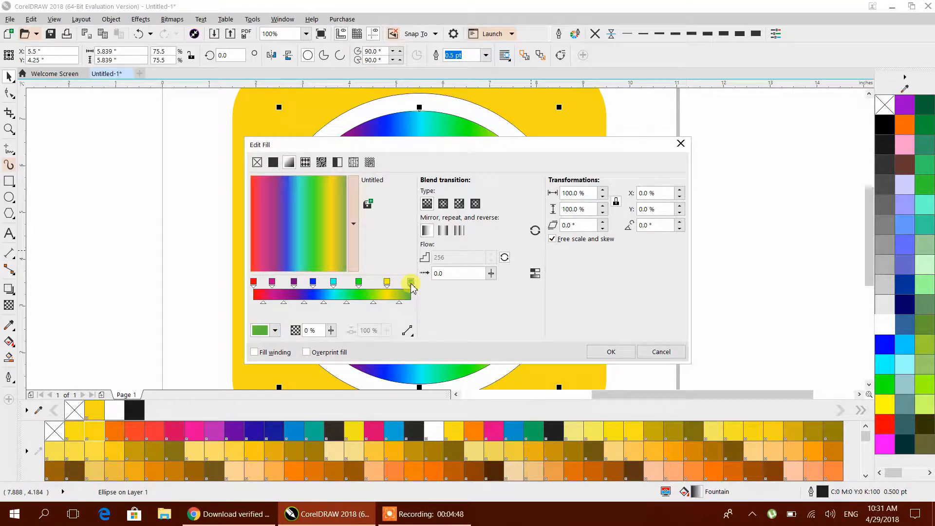
{"action": "left_click", "coordinate": [281, 304]}
{"action": "left_click", "coordinate": [261, 327]}
{"action": "left_click", "coordinate": [345, 389]}
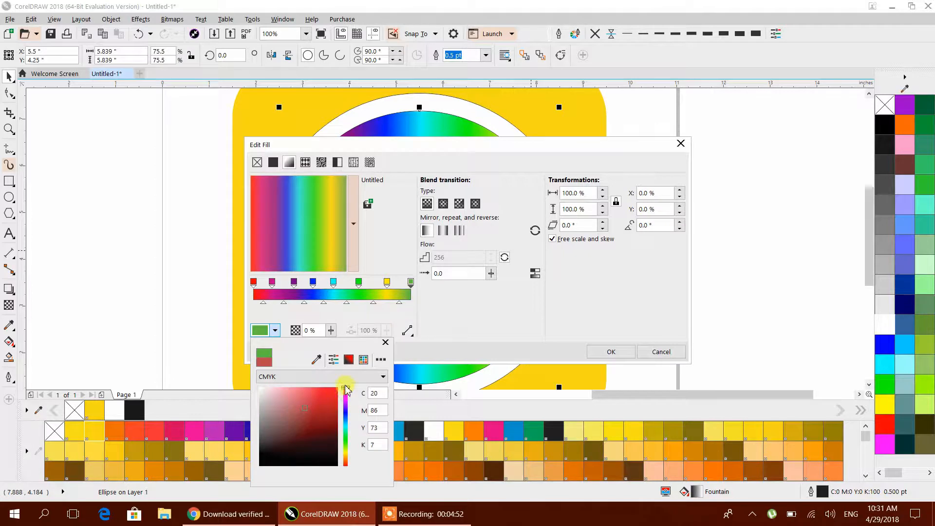
{"action": "left_click_drag", "start_coordinate": [307, 396], "coordinate": [338, 388]}
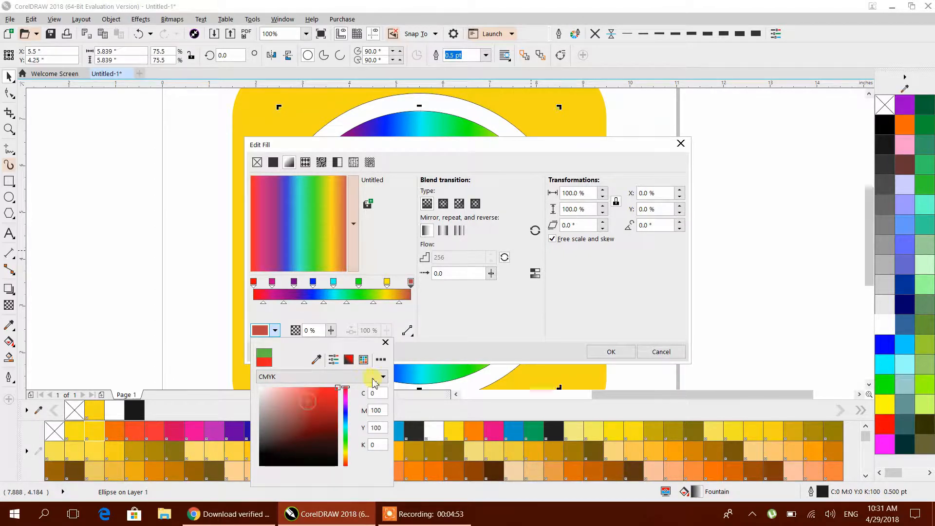
{"action": "left_click", "coordinate": [347, 460]}
{"action": "left_click", "coordinate": [346, 461]}
{"action": "left_click_drag", "start_coordinate": [347, 464], "coordinate": [345, 479]}
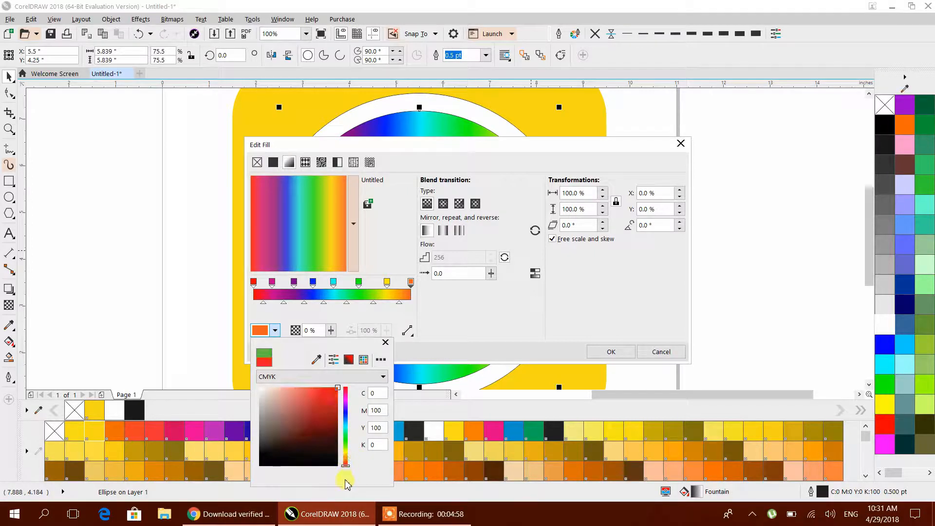
{"action": "left_click", "coordinate": [440, 324]}
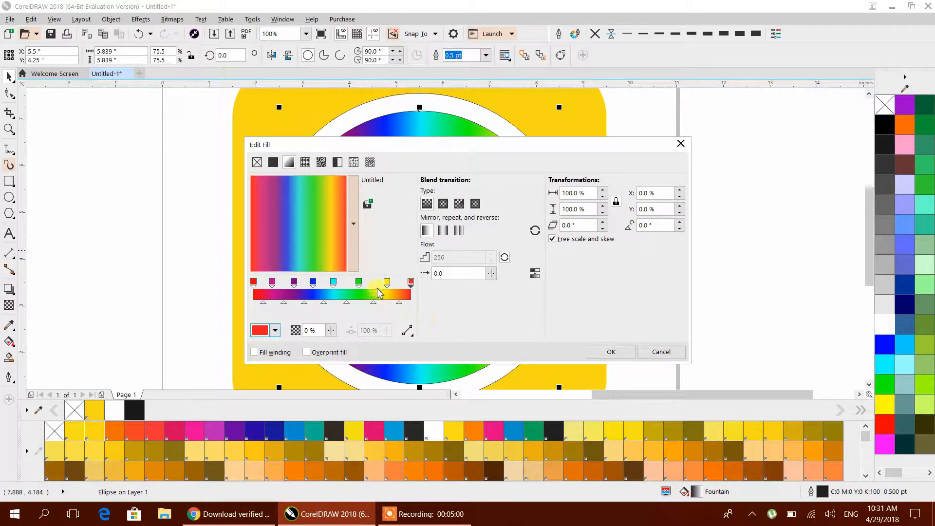
{"action": "left_click_drag", "start_coordinate": [388, 288], "coordinate": [381, 293]}
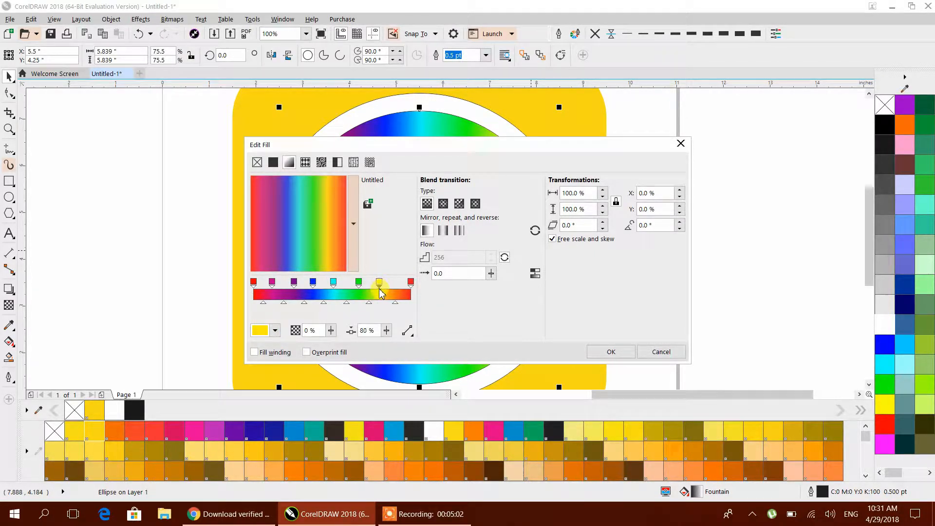
Set the fountain fill to the conical type with repeat and mirror, and apply it to the circle
{"action": "left_click", "coordinate": [443, 231]}
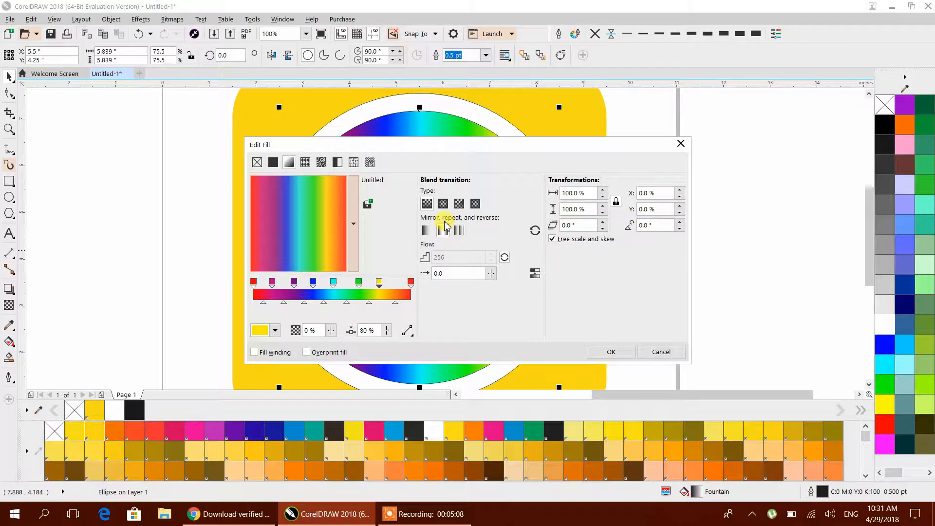
{"action": "left_click", "coordinate": [444, 204]}
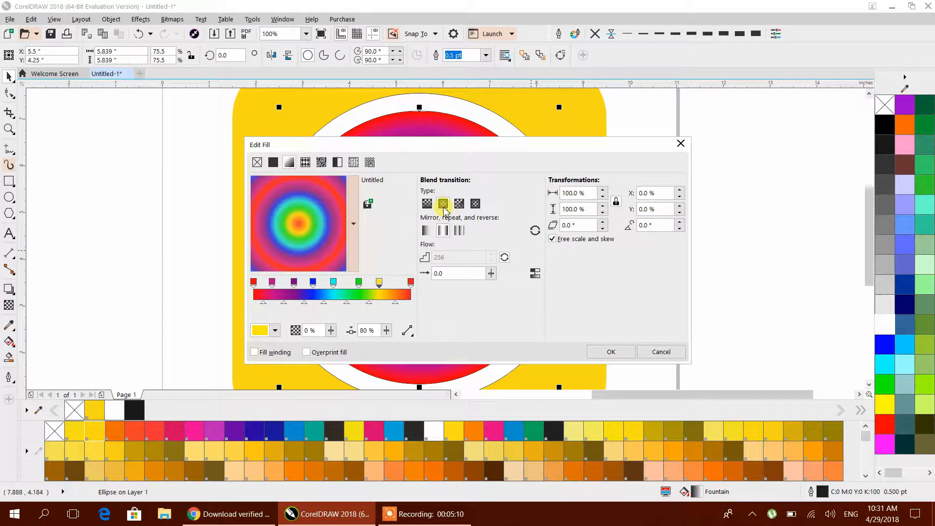
{"action": "left_click", "coordinate": [458, 204]}
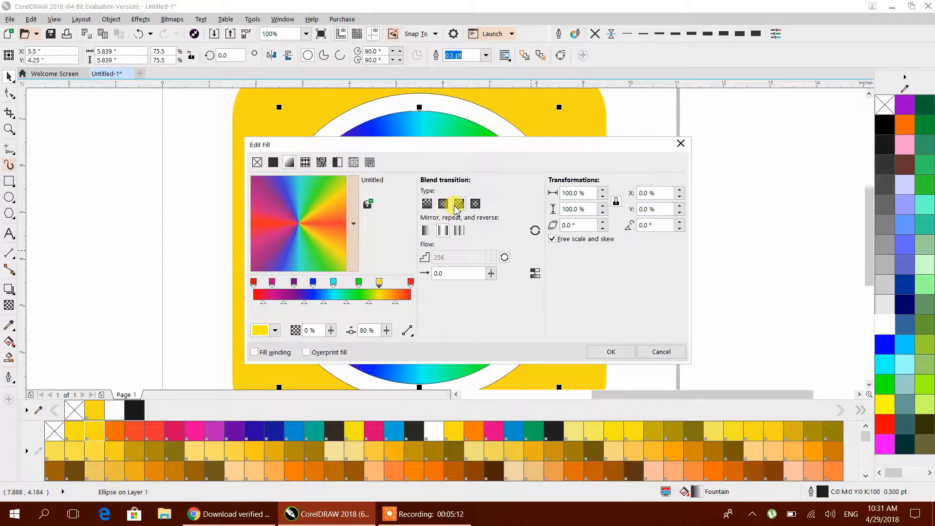
{"action": "left_click", "coordinate": [609, 352]}
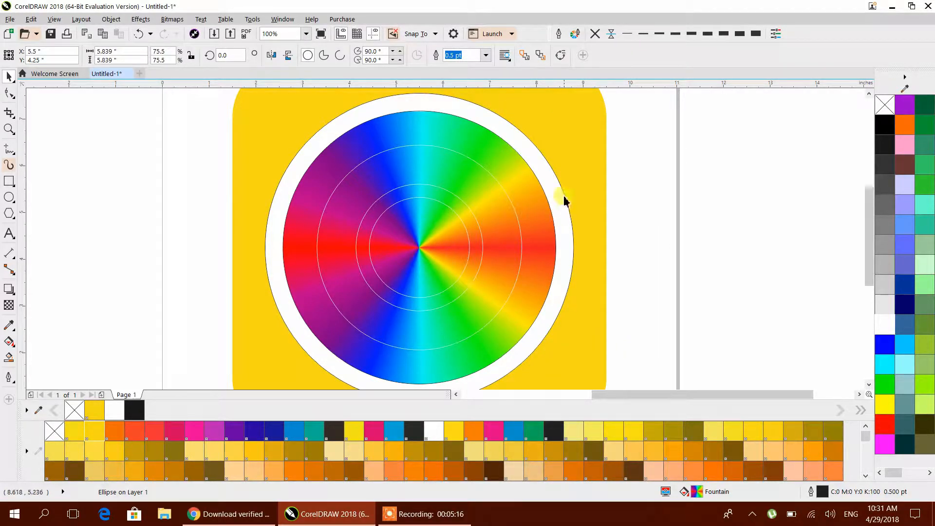
Remove the black outlines from the rainbow circle and the large white circle
{"action": "left_click", "coordinate": [612, 149]}
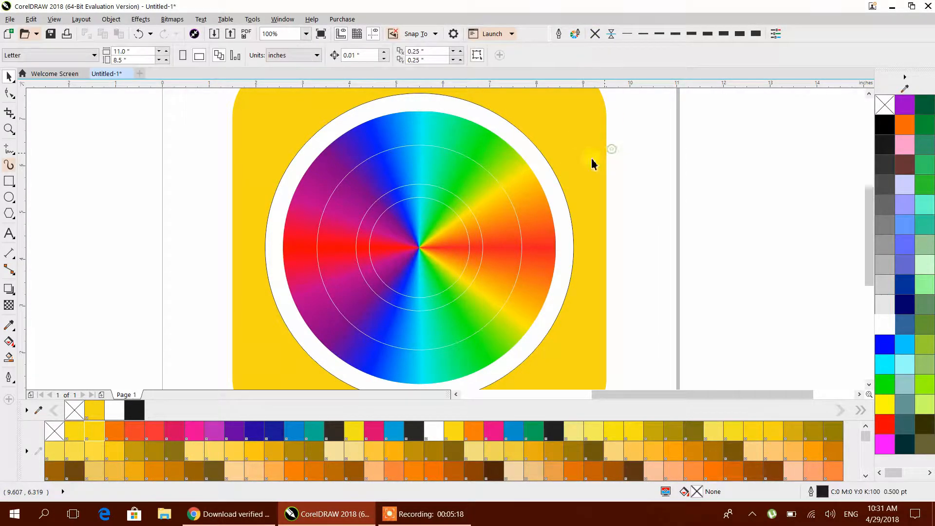
{"action": "left_click", "coordinate": [512, 226]}
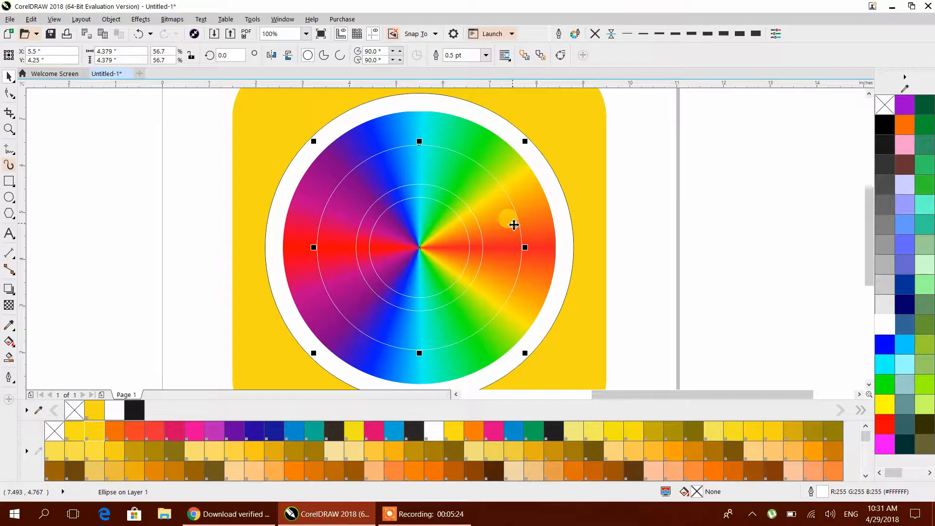
{"action": "left_click", "coordinate": [489, 126]}
{"action": "left_click", "coordinate": [595, 33]}
{"action": "left_click", "coordinate": [658, 162]}
Copy the rainbow fill to the next smaller circle, and fill the second-largest circle with near-black (#1A1A1A)
{"action": "left_click", "coordinate": [538, 202]}
{"action": "left_click", "coordinate": [500, 236]}
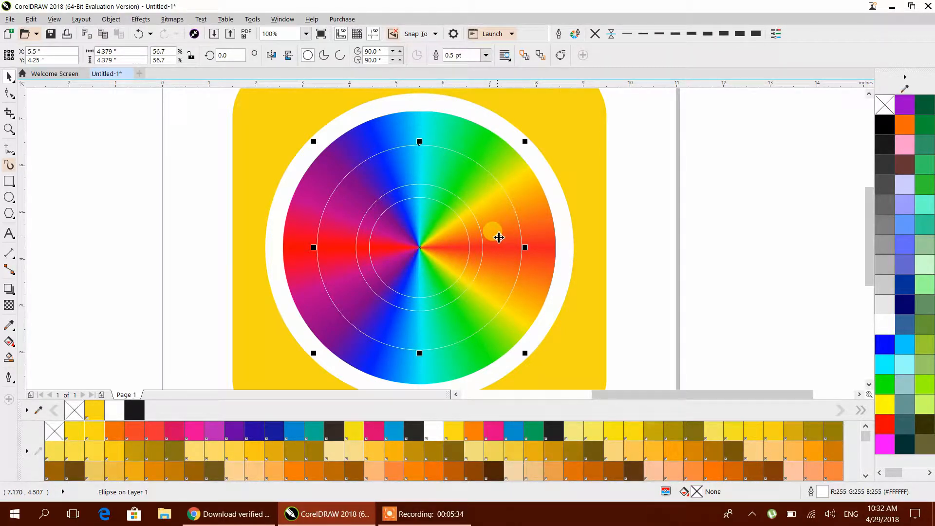
{"action": "left_click", "coordinate": [530, 223]}
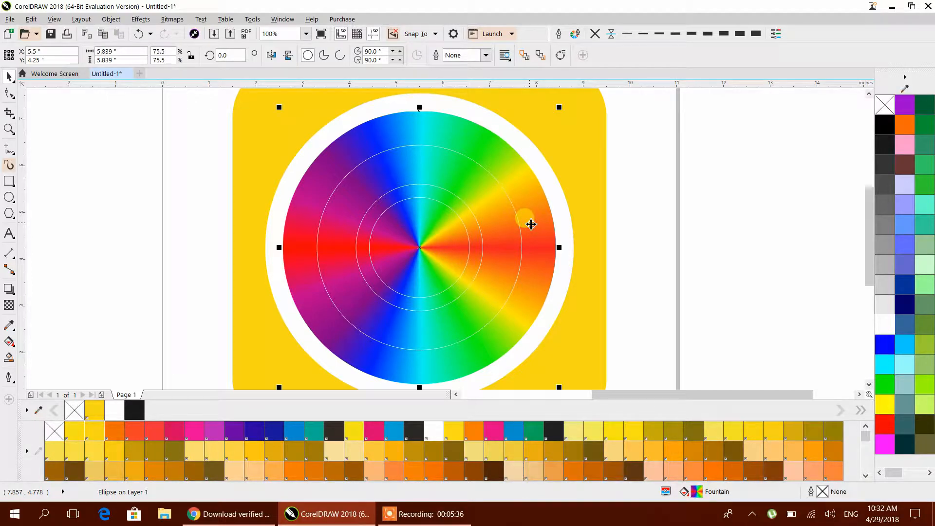
{"action": "left_click", "coordinate": [498, 232]}
{"action": "left_click", "coordinate": [529, 226]}
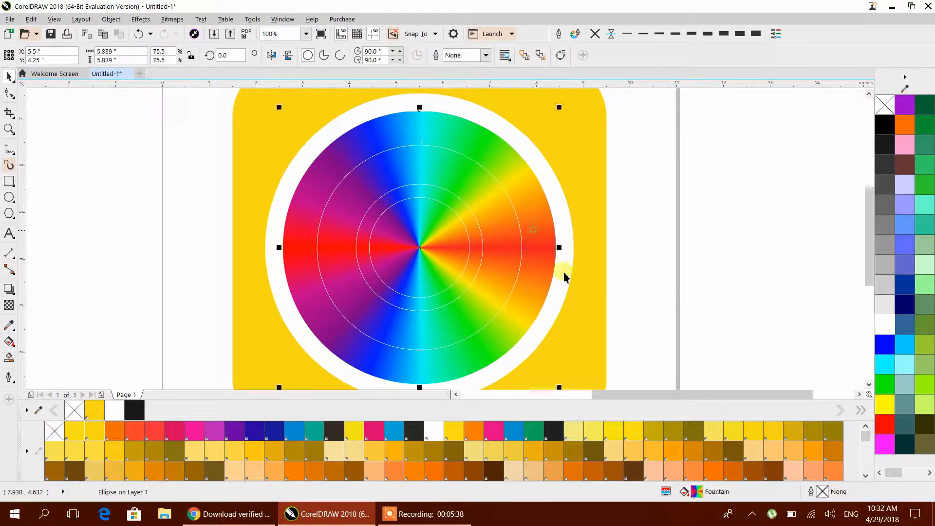
{"action": "left_click_drag", "start_coordinate": [712, 470], "coordinate": [474, 302]}
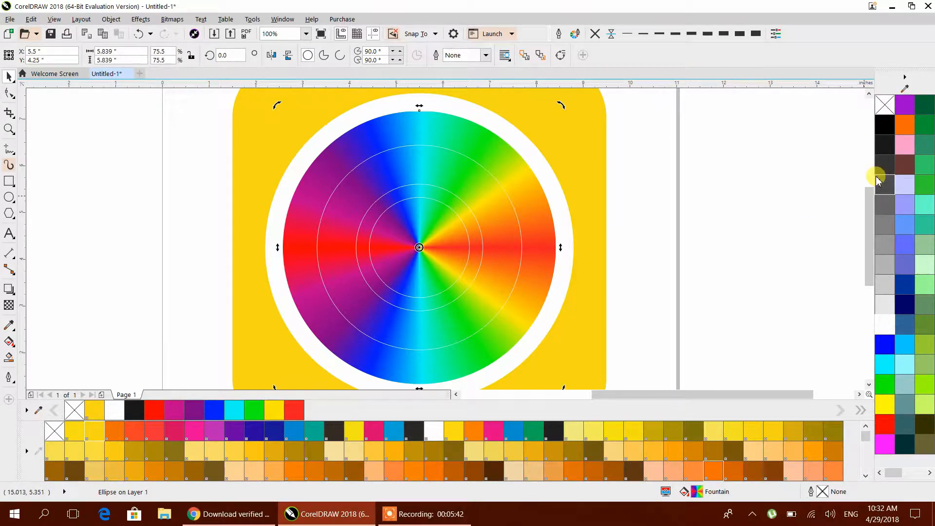
{"action": "left_click", "coordinate": [885, 146]}
{"action": "left_click", "coordinate": [691, 184]}
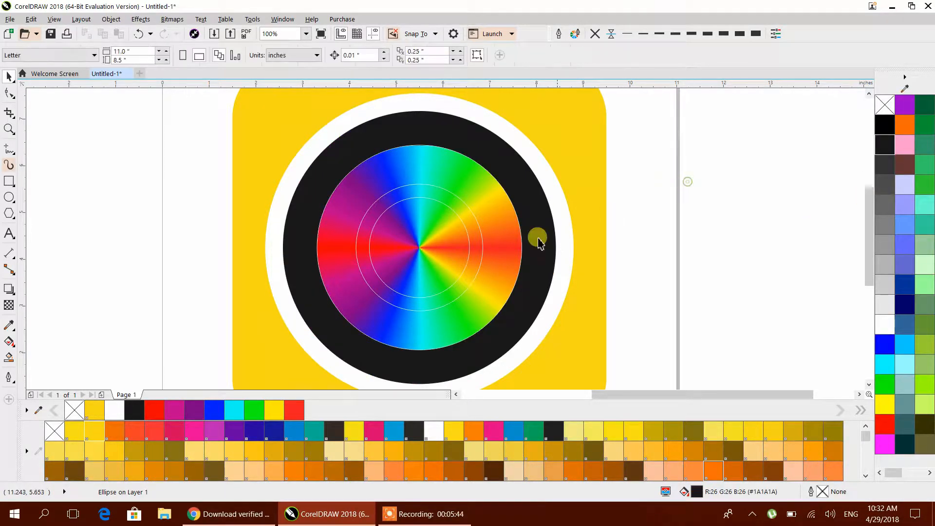
Fill the 2.711-inch circle inside the rainbow circle with white and apply a uniform transparency to it
{"action": "left_click", "coordinate": [480, 253]}
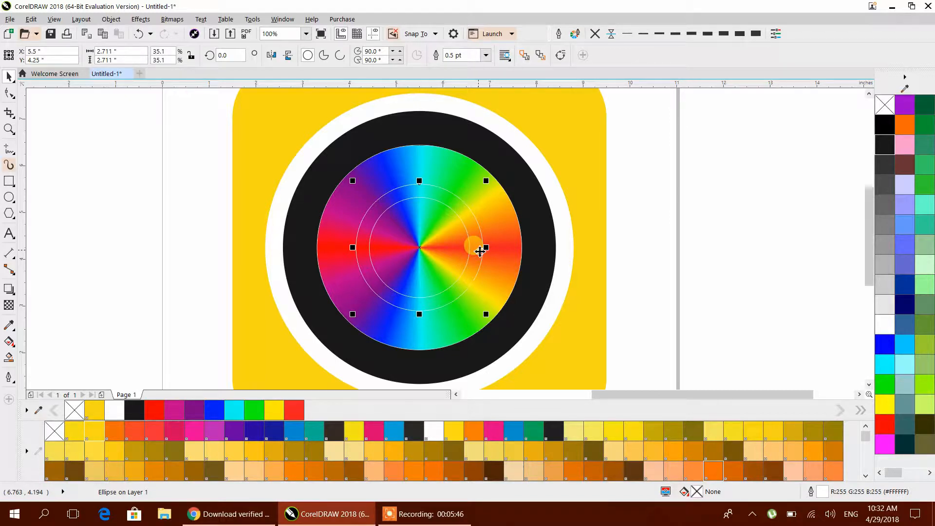
{"action": "left_click", "coordinate": [884, 324]}
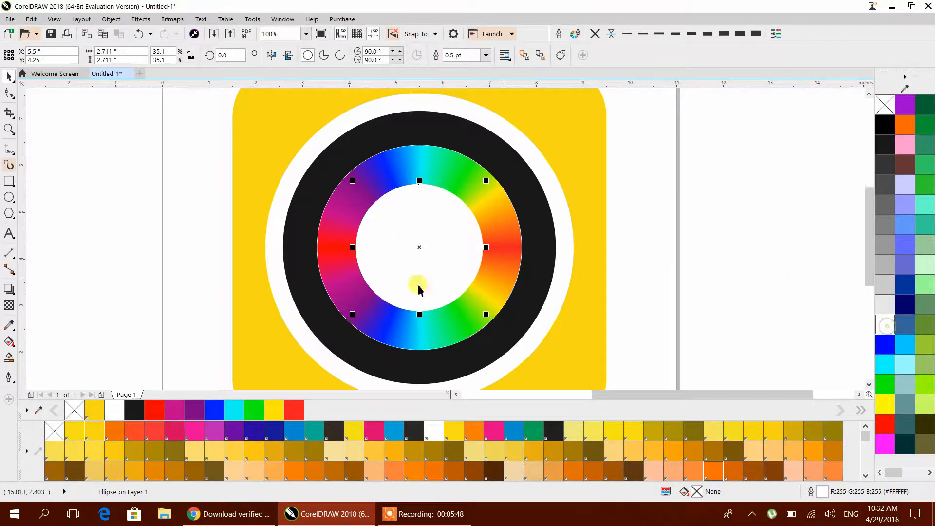
{"action": "left_click", "coordinate": [9, 305]}
{"action": "left_click", "coordinate": [25, 55]}
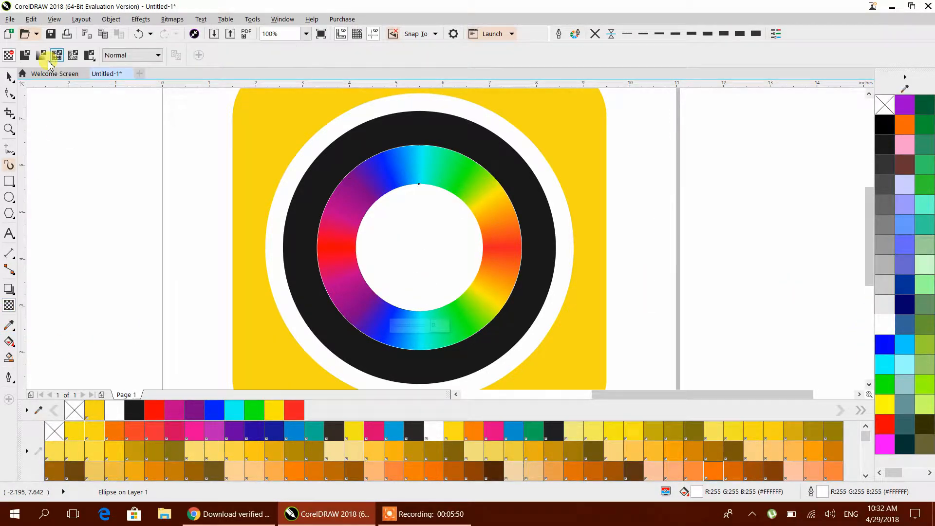
{"action": "left_click", "coordinate": [8, 76]}
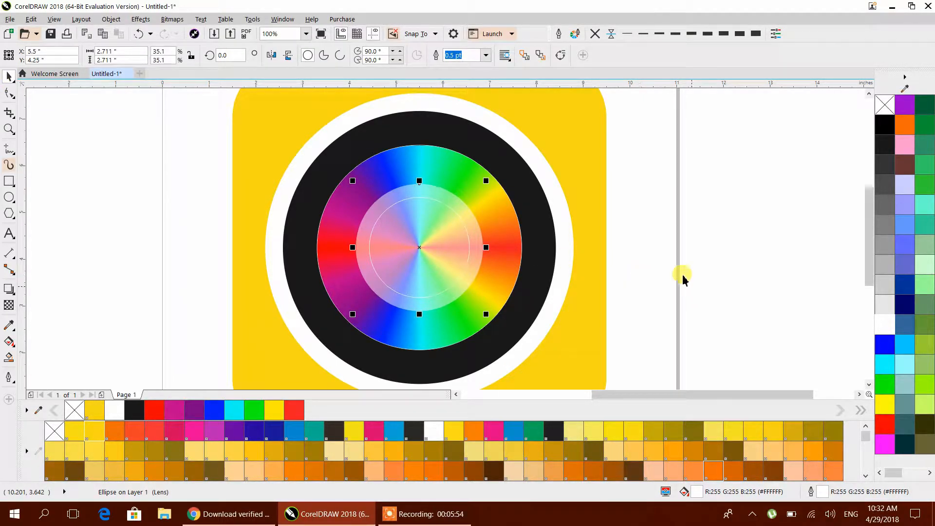
{"action": "left_click", "coordinate": [659, 262]}
Fill the innermost circle black and give it a vertical linear gradient fading from black to dark grey
{"action": "left_click", "coordinate": [441, 242]}
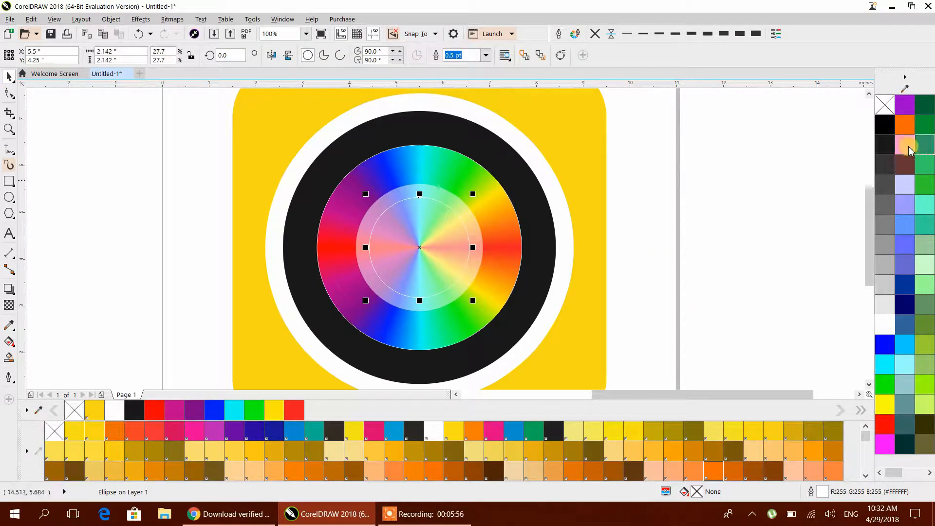
{"action": "left_click", "coordinate": [885, 127]}
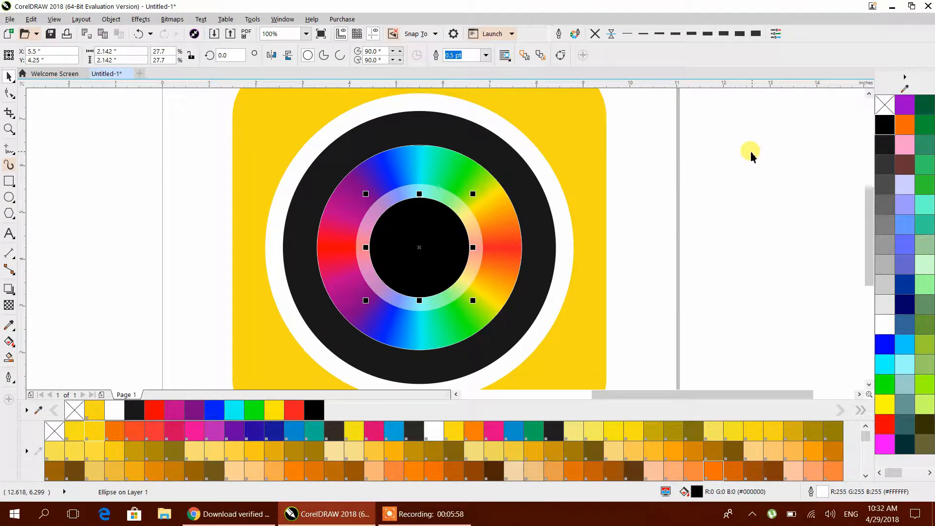
{"action": "left_click", "coordinate": [9, 342]}
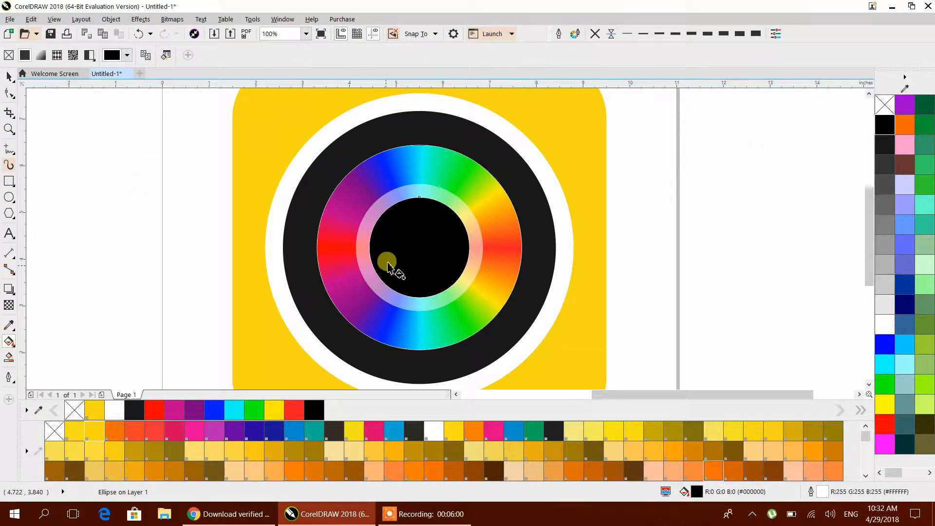
{"action": "left_click_drag", "start_coordinate": [418, 203], "coordinate": [418, 293]}
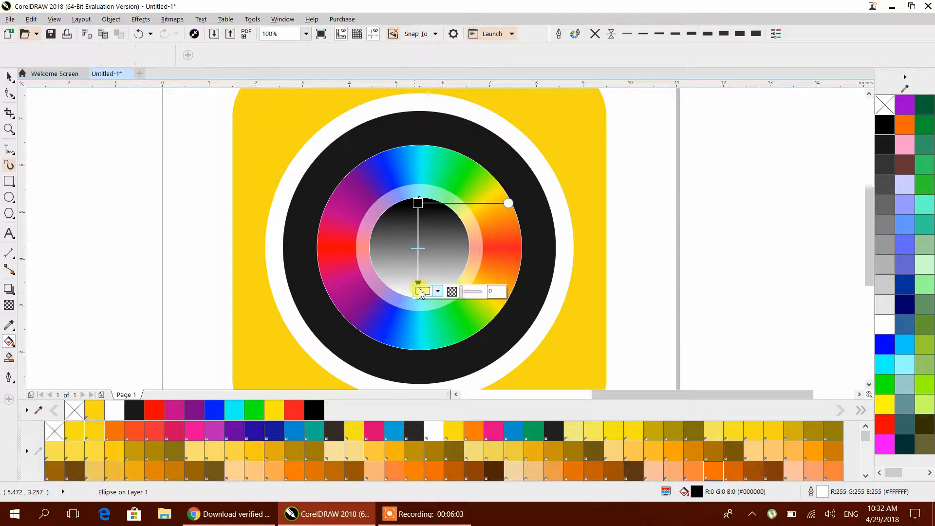
{"action": "left_click", "coordinate": [884, 164]}
Reverse the innermost circle's gradient so it runs from black at the circle's bottom to dark grey at its top
{"action": "left_click", "coordinate": [419, 202]}
{"action": "left_click_drag", "start_coordinate": [419, 203], "coordinate": [419, 297]}
{"action": "left_click_drag", "start_coordinate": [419, 294], "coordinate": [419, 198]}
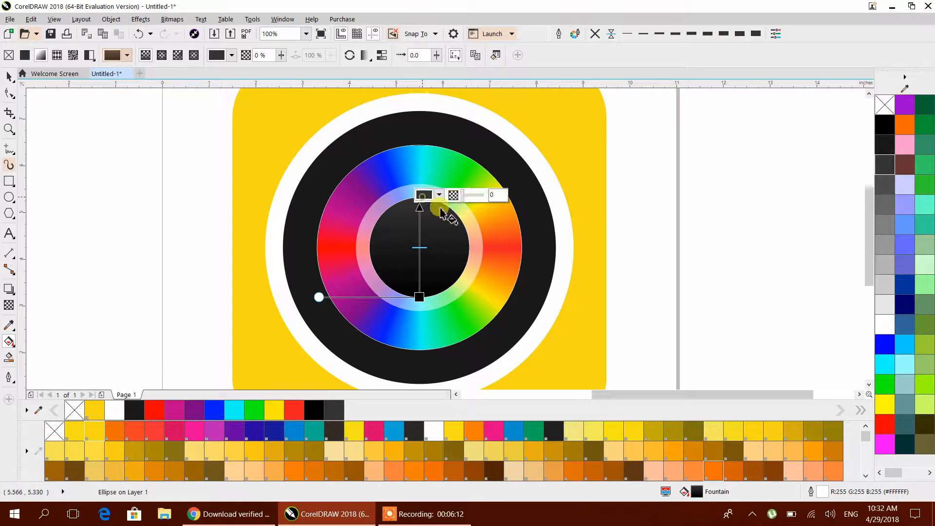
Change the top end of the innermost circle's gradient to a lighter grey, and remove the outlines from the icon's circles
{"action": "left_click", "coordinate": [885, 189]}
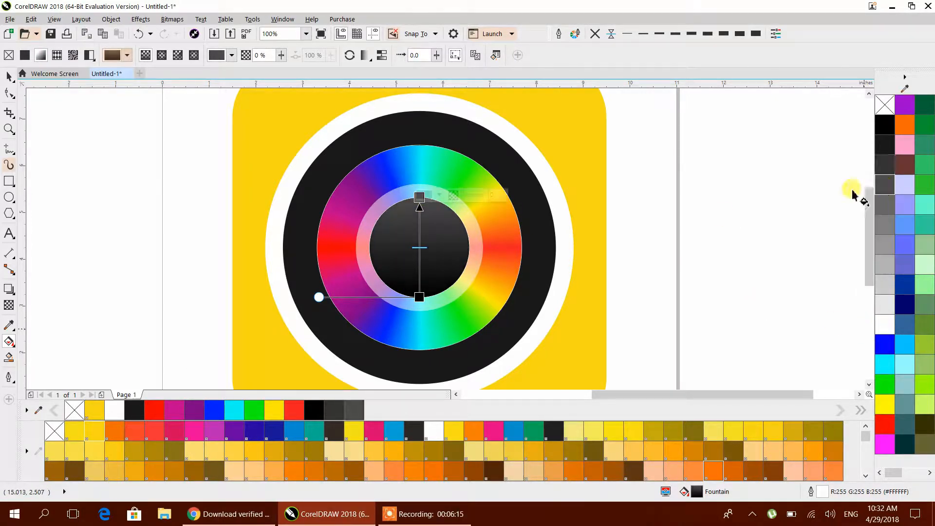
{"action": "left_click", "coordinate": [8, 76]}
{"action": "left_click", "coordinate": [150, 169]}
{"action": "scroll", "coordinate": [277, 229], "scroll_direction": "down", "scroll_amount": 2}
{"action": "left_click_drag", "start_coordinate": [266, 157], "coordinate": [517, 358]}
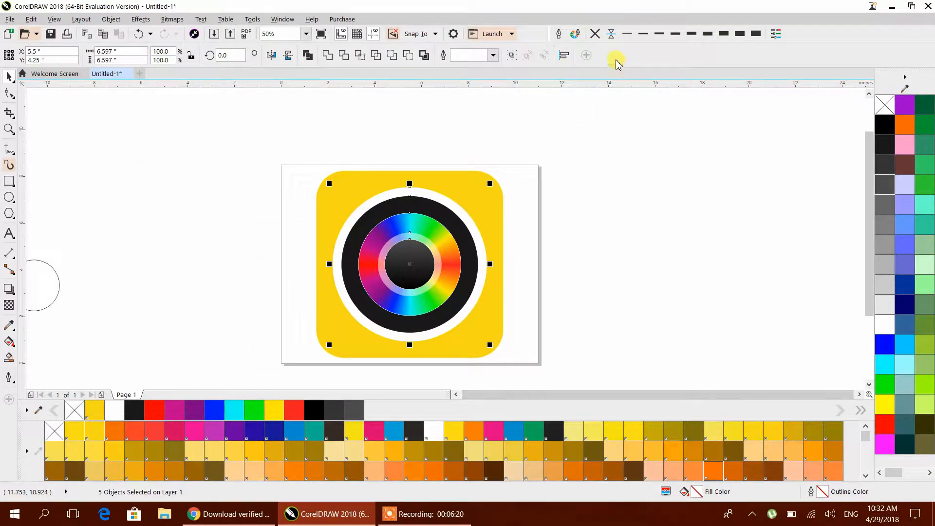
{"action": "left_click", "coordinate": [595, 34]}
{"action": "left_click", "coordinate": [589, 152]}
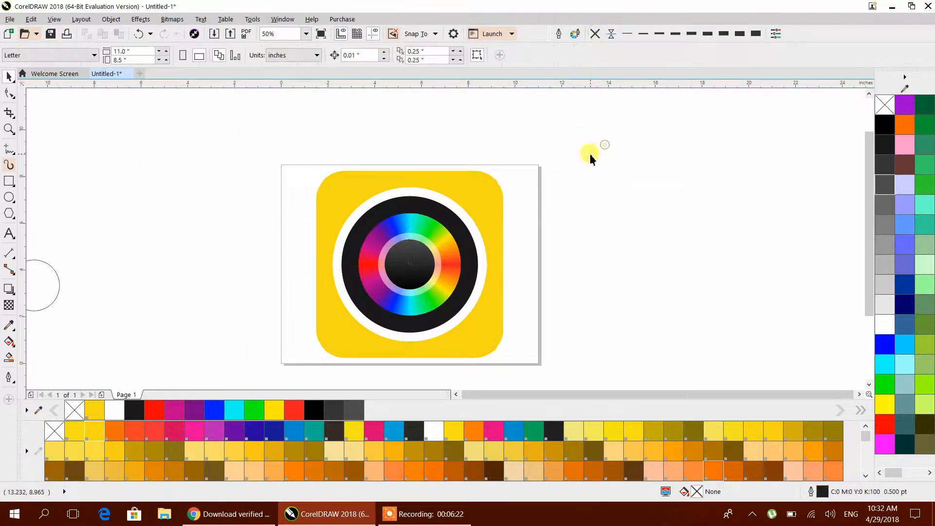
Scale the spare circle beside the page down to about 0.538 inch in diameter
{"action": "left_click_drag", "start_coordinate": [163, 280], "coordinate": [192, 276]}
{"action": "left_click_drag", "start_coordinate": [237, 299], "coordinate": [201, 282]}
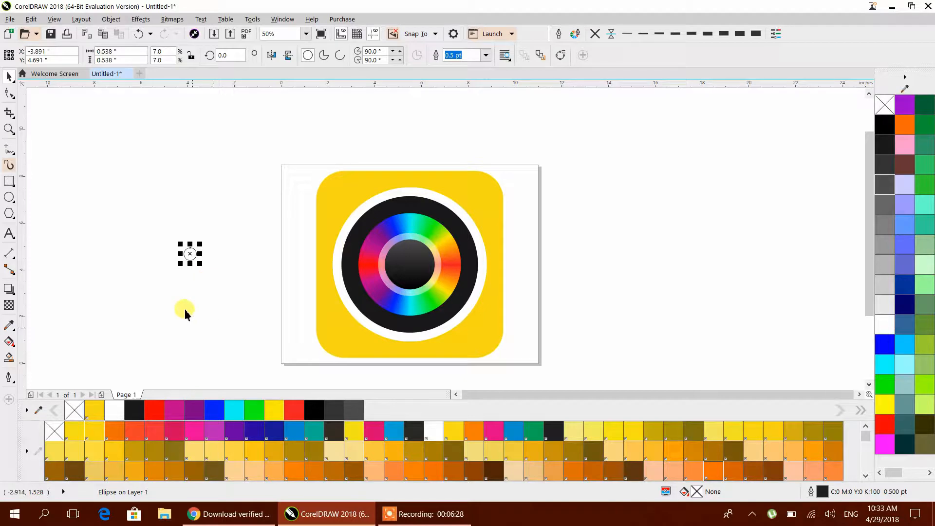
{"action": "left_click", "coordinate": [158, 177]}
Place a copy of the small circle on the lens's upper right edge as a white, outline-free highlight about 0.769 inch wide
{"action": "left_click_drag", "start_coordinate": [191, 248], "coordinate": [413, 264]}
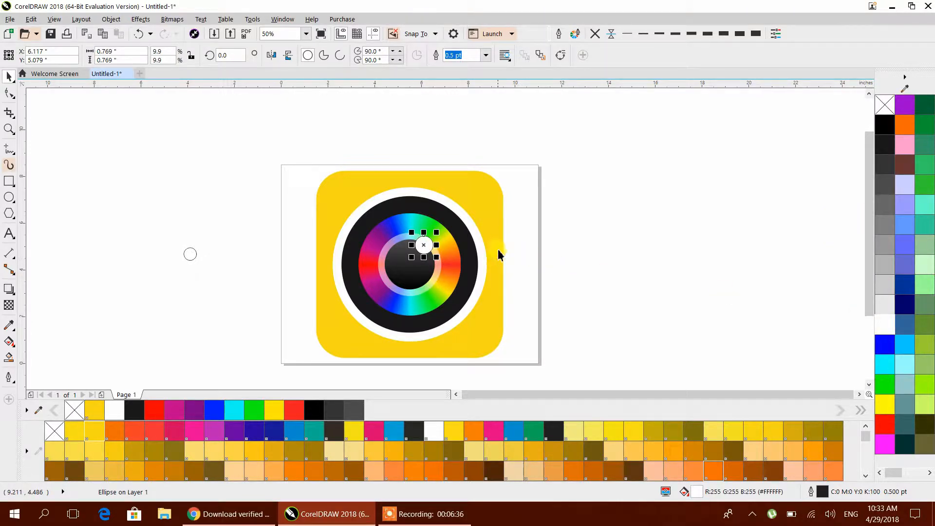
{"action": "left_click", "coordinate": [596, 34]}
{"action": "left_click", "coordinate": [596, 181]}
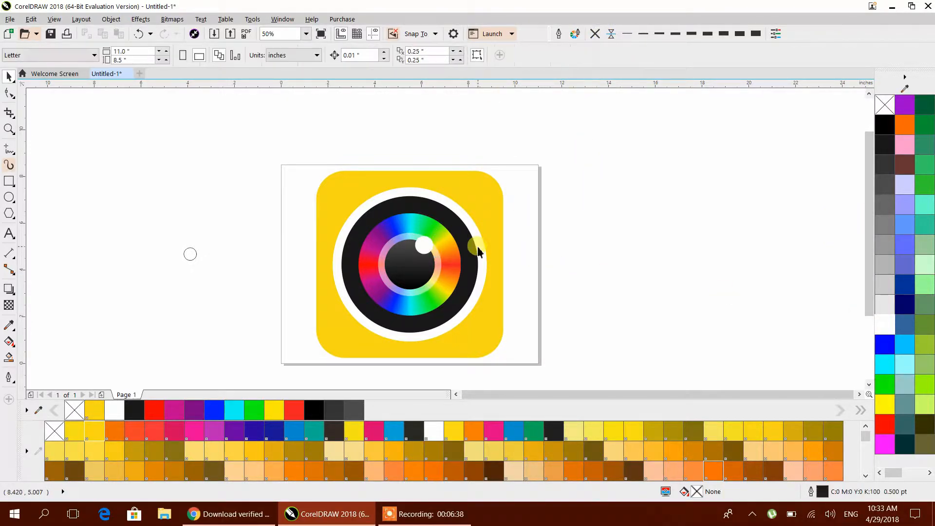
Enlarge the white highlight circle at the upper right of the lens beyond 1 inch in diameter
{"action": "left_click", "coordinate": [424, 245]}
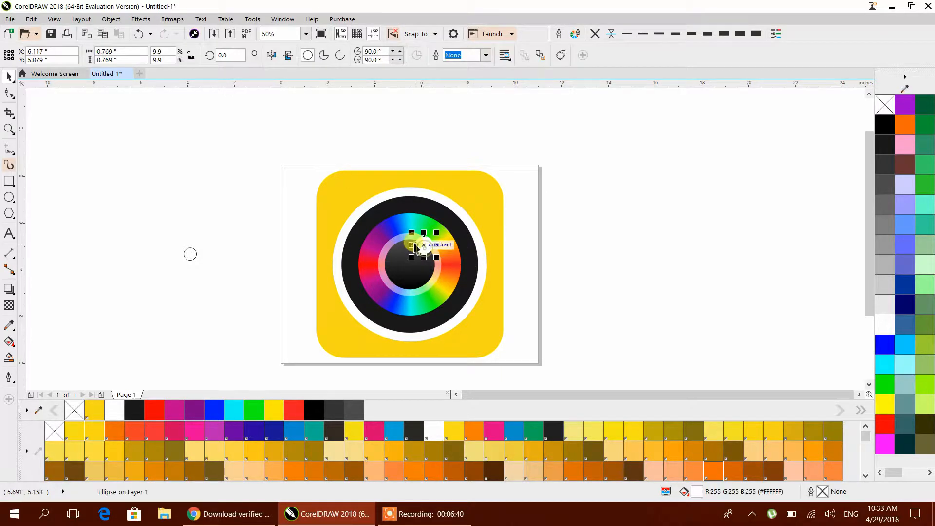
{"action": "mouse_move", "coordinate": [409, 230]}
{"action": "left_mouse_down"}
{"action": "mouse_move", "coordinate": [386, 219]}
{"action": "mouse_move", "coordinate": [403, 225]}
{"action": "left_mouse_up"}
{"action": "left_click_drag", "start_coordinate": [437, 259], "coordinate": [441, 262]}
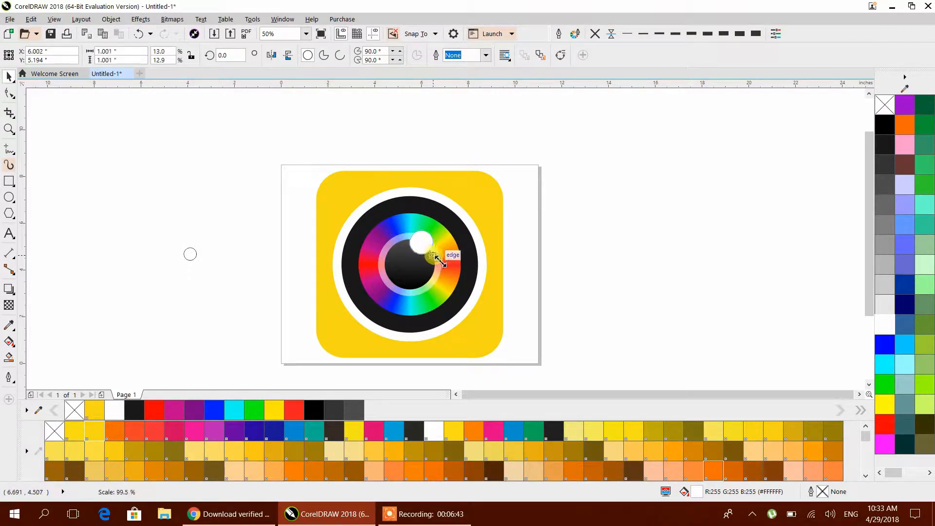
Place a 0.538-inch copy of the spare circle on the lens's lower left edge and fill it white
{"action": "left_click", "coordinate": [201, 259]}
{"action": "left_click_drag", "start_coordinate": [193, 256], "coordinate": [387, 279]}
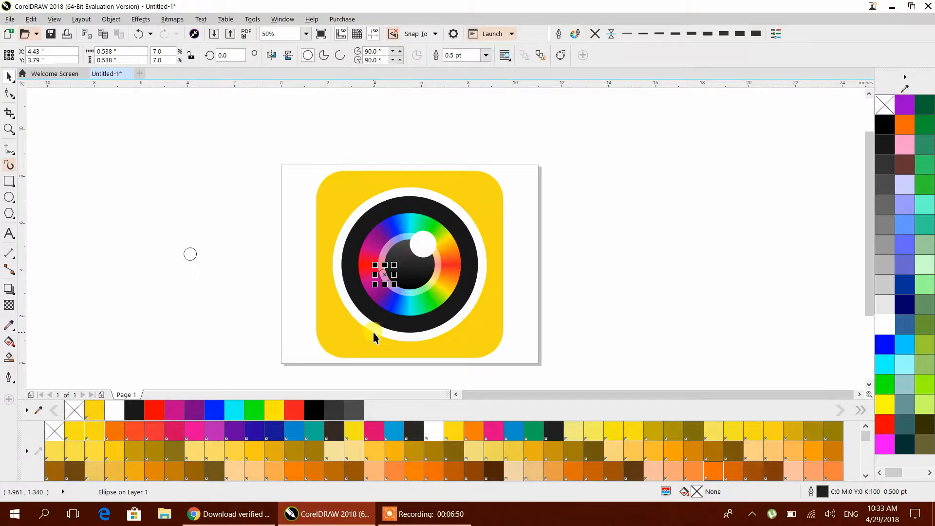
{"action": "left_click", "coordinate": [590, 238]}
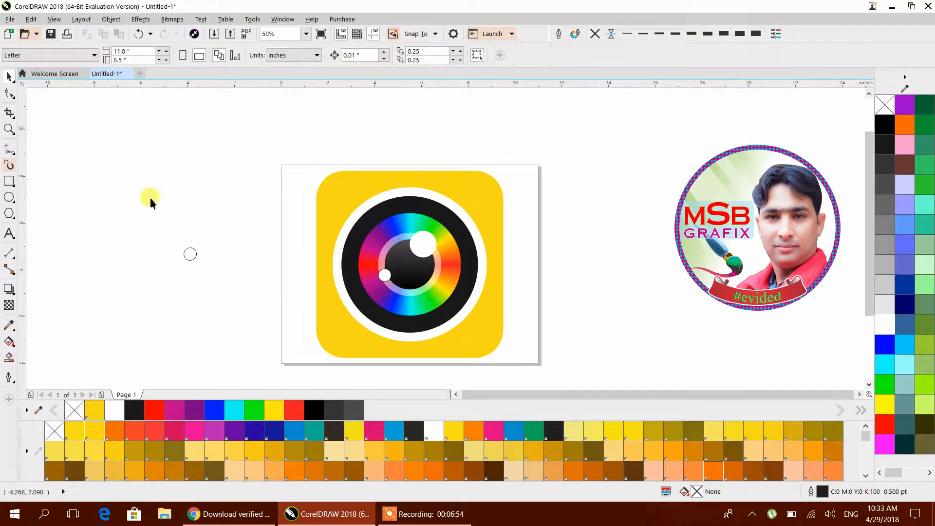
Draw an ellipse about 3.96 by 3.19 inches beside the page and move it over the lens
{"action": "left_click", "coordinate": [9, 196]}
{"action": "left_click_drag", "start_coordinate": [125, 155], "coordinate": [218, 229]}
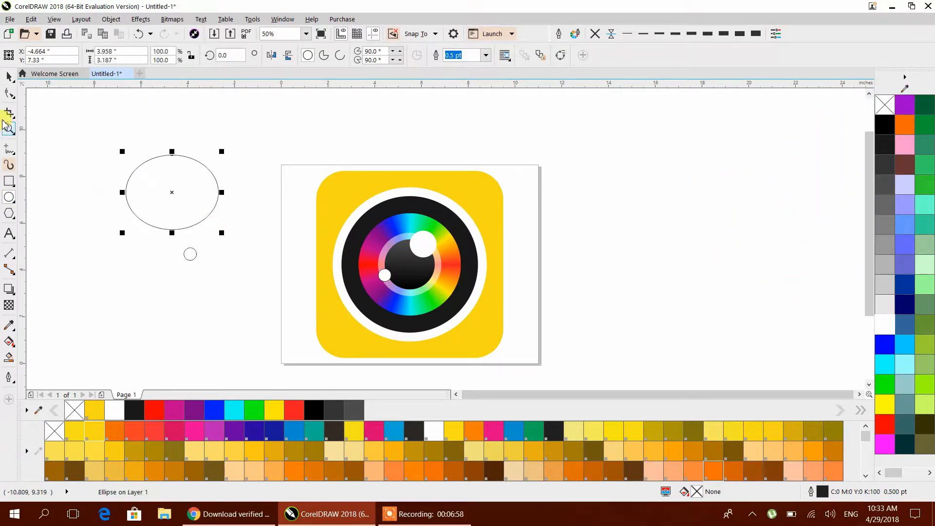
{"action": "left_click", "coordinate": [9, 77]}
{"action": "left_click_drag", "start_coordinate": [191, 188], "coordinate": [431, 268]}
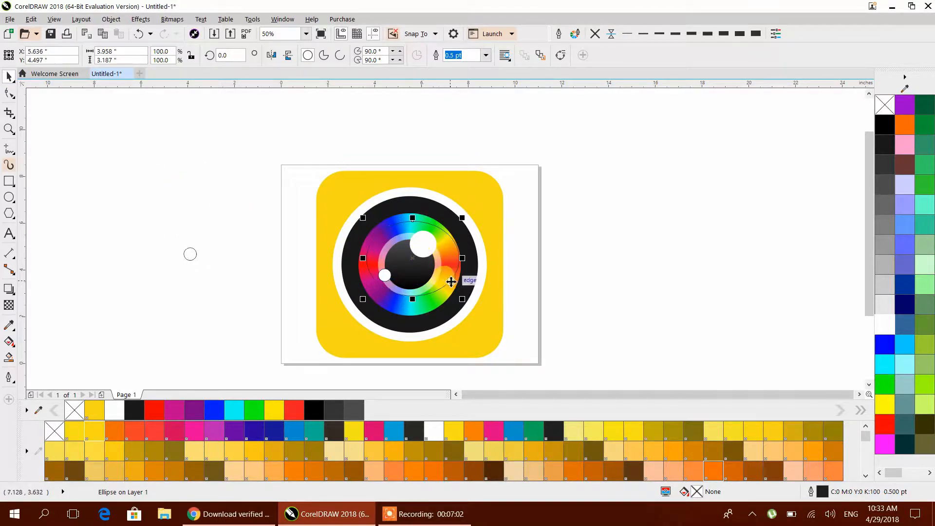
Scale the ellipse to 77.5% (about 3.07 by 2.47 inches) and centre it horizontally over the upper part of the rainbow ring
{"action": "left_click_drag", "start_coordinate": [463, 300], "coordinate": [442, 282]}
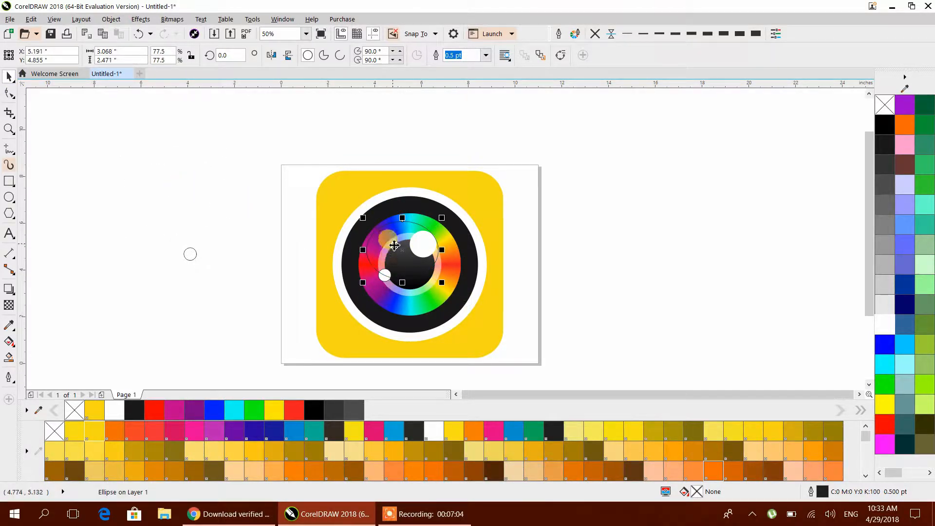
{"action": "mouse_move", "coordinate": [406, 256]}
{"action": "left_mouse_down"}
{"action": "mouse_move", "coordinate": [414, 270]}
{"action": "mouse_move", "coordinate": [414, 249]}
{"action": "left_mouse_up"}
{"action": "scroll", "coordinate": [415, 227], "scroll_direction": "up", "scroll_amount": 3}
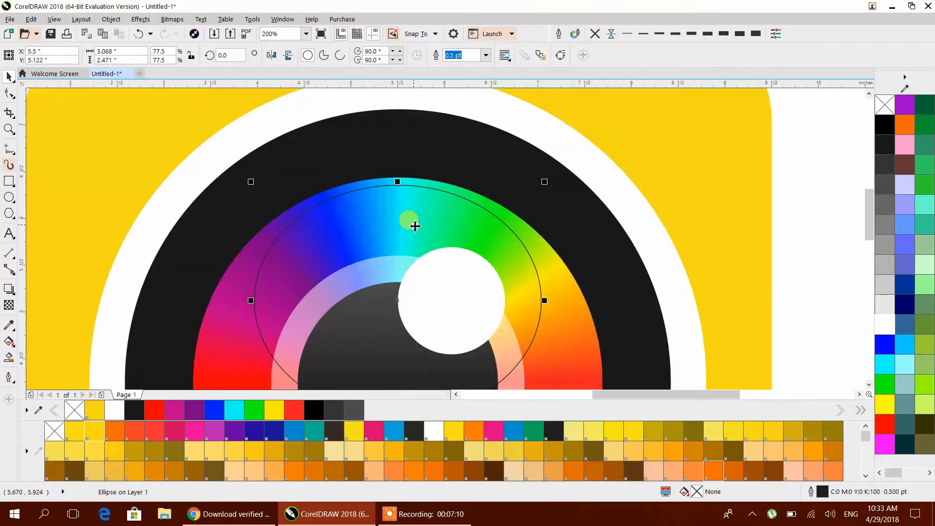
{"action": "scroll", "coordinate": [415, 227], "scroll_direction": "down", "scroll_amount": 2}
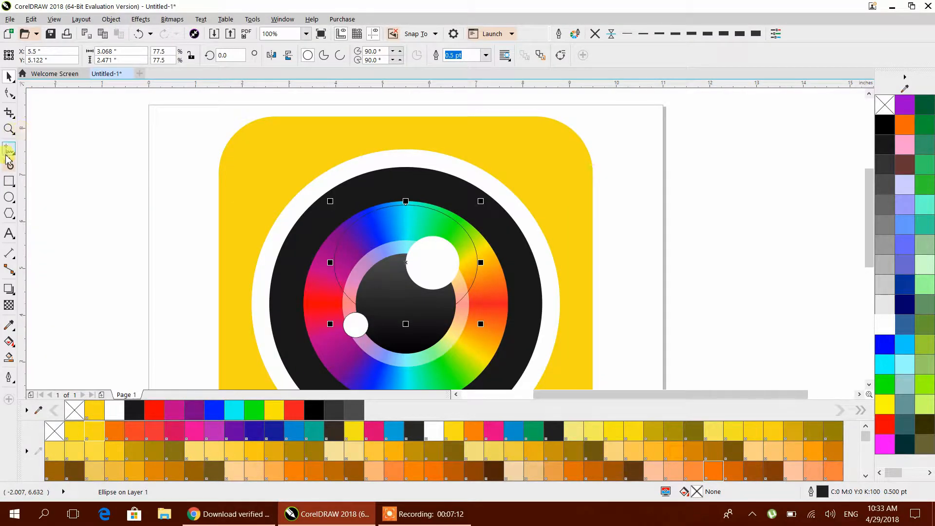
Trim off the ellipse's lower part with a rectangle of about 6.74 by 1.94 inches, and remove the rectangle
{"action": "left_click", "coordinate": [8, 182]}
{"action": "left_click_drag", "start_coordinate": [244, 253], "coordinate": [560, 344]}
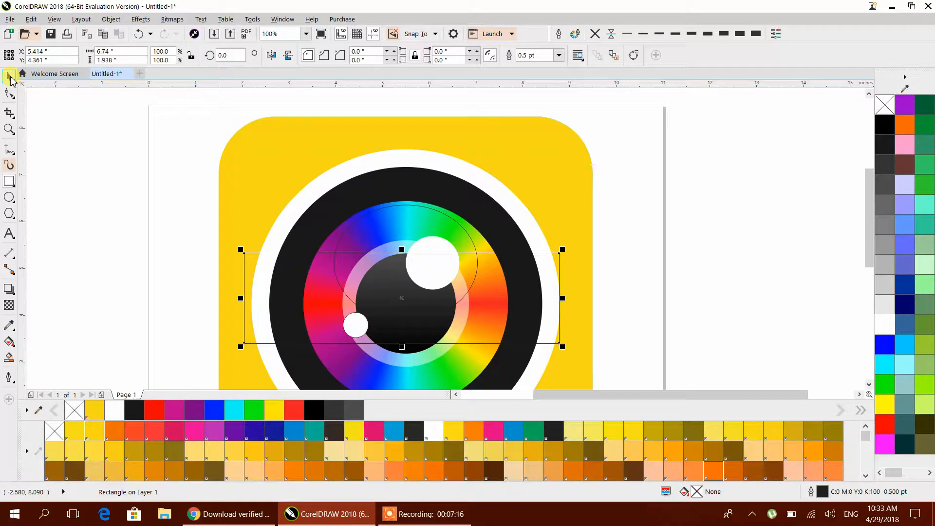
{"action": "left_click", "coordinate": [9, 76]}
{"action": "left_click", "coordinate": [411, 203], "text": "shift"}
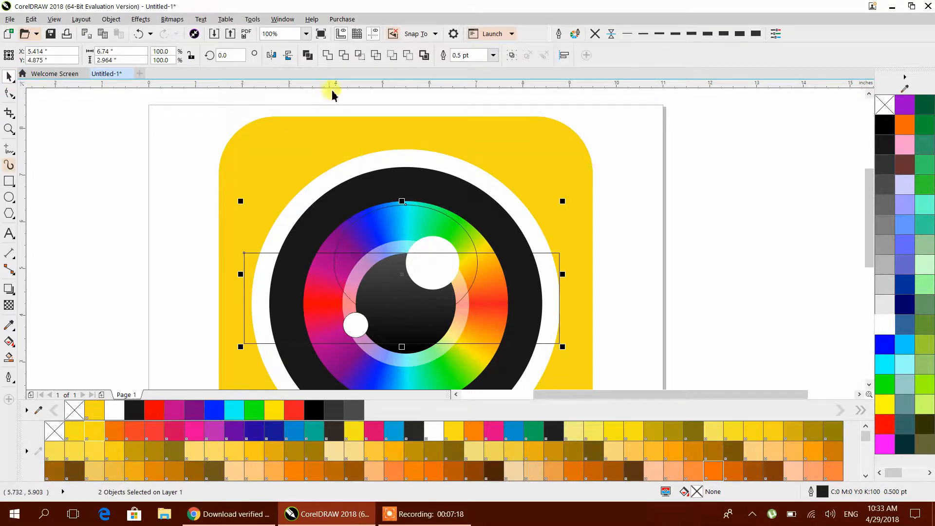
{"action": "left_click", "coordinate": [343, 56]}
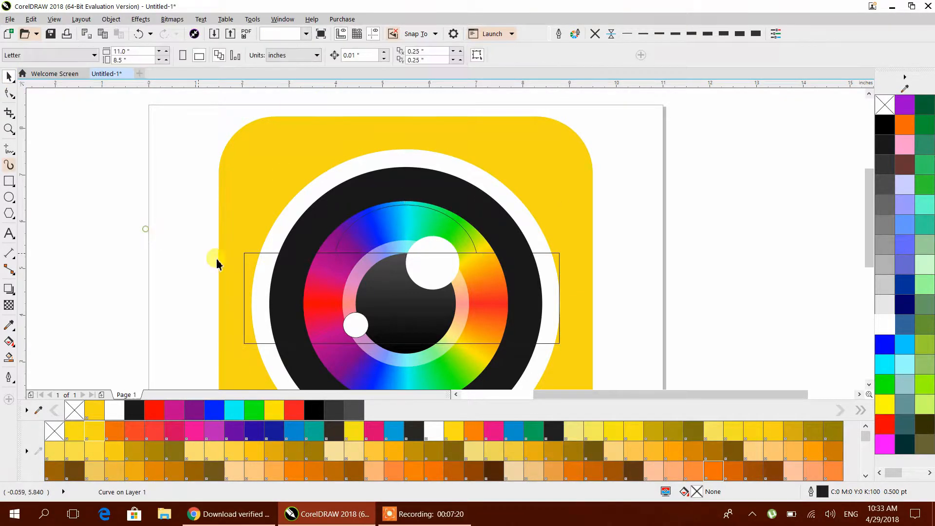
{"action": "key", "text": "Escape"}
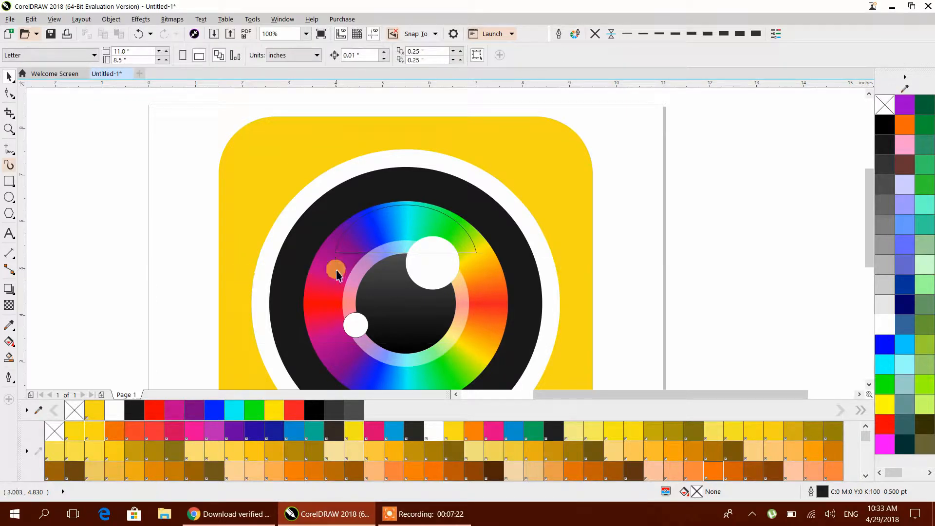
Add a raised node midway along the trimmed shape's straight edge, and pull its two end nodes outward and down along the ring
{"action": "left_click", "coordinate": [376, 232]}
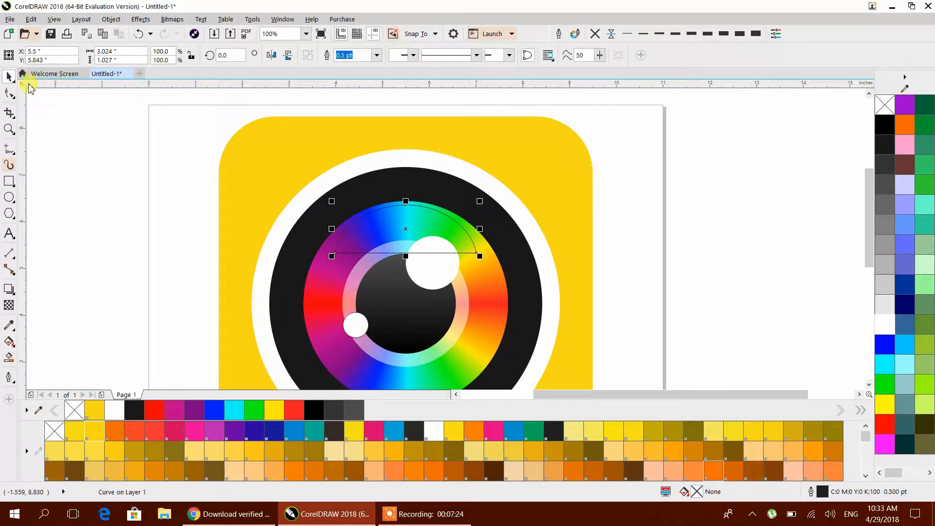
{"action": "left_click", "coordinate": [9, 94]}
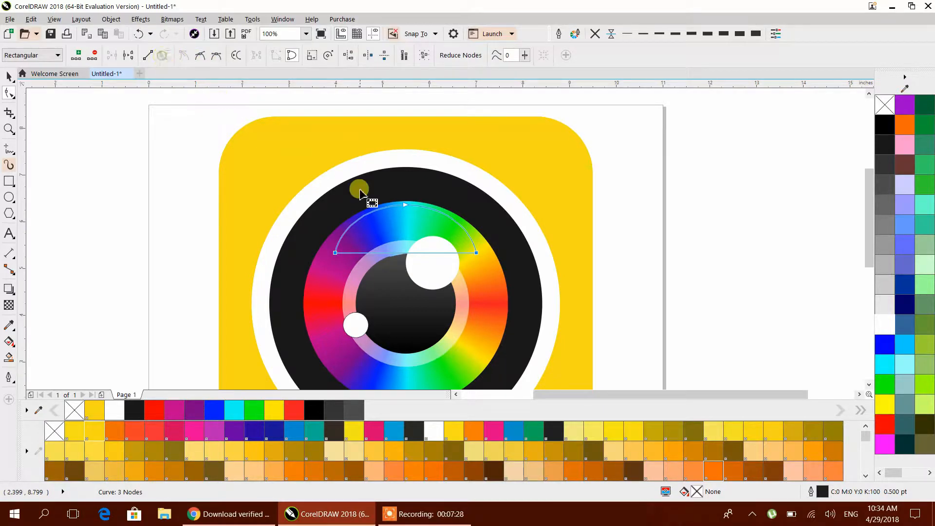
{"action": "double_click", "coordinate": [402, 251]}
{"action": "left_click_drag", "start_coordinate": [402, 251], "coordinate": [406, 240]}
{"action": "left_click_drag", "start_coordinate": [478, 252], "coordinate": [488, 269]}
{"action": "left_click_drag", "start_coordinate": [336, 254], "coordinate": [324, 263]}
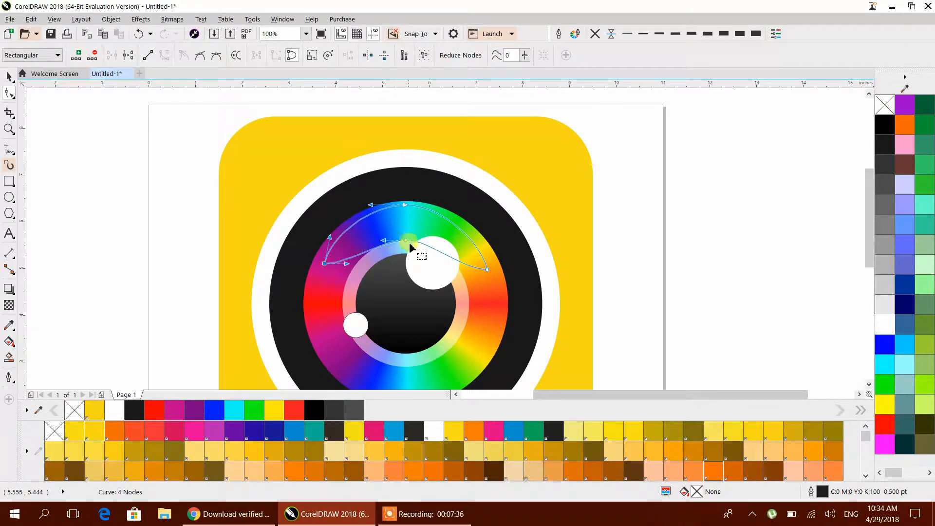
Delete the added middle node and bow the shape's lower edge upward into a smooth crescent arc
{"action": "left_click", "coordinate": [474, 271]}
{"action": "left_click", "coordinate": [406, 241]}
{"action": "key", "text": "Delete"}
{"action": "mouse_move", "coordinate": [409, 269]}
{"action": "left_mouse_down"}
{"action": "mouse_move", "coordinate": [413, 243]}
{"action": "mouse_move", "coordinate": [412, 255]}
{"action": "left_mouse_up"}
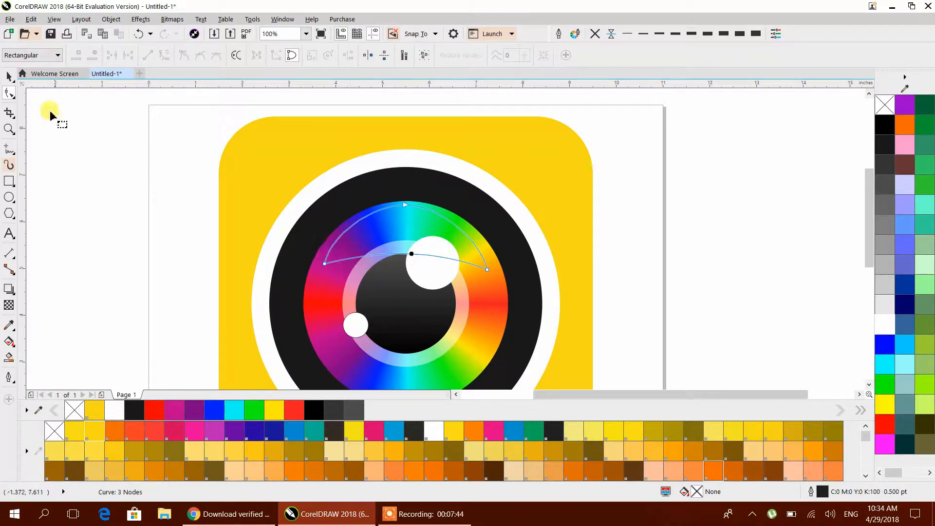
{"action": "left_click", "coordinate": [10, 76]}
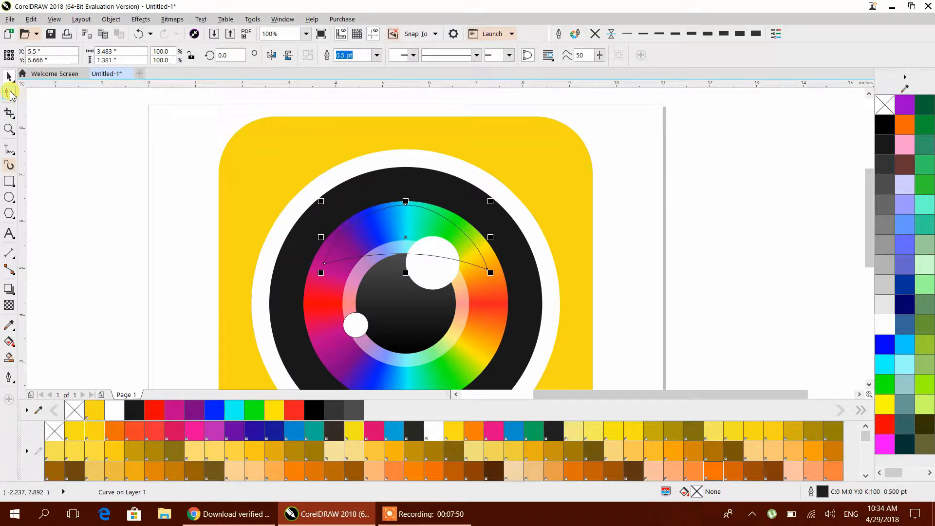
Select all nodes of the crescent shape and open the Fillet/Scallop/Chamfer settings
{"action": "left_click", "coordinate": [10, 93]}
{"action": "left_click_drag", "start_coordinate": [261, 247], "coordinate": [595, 308]}
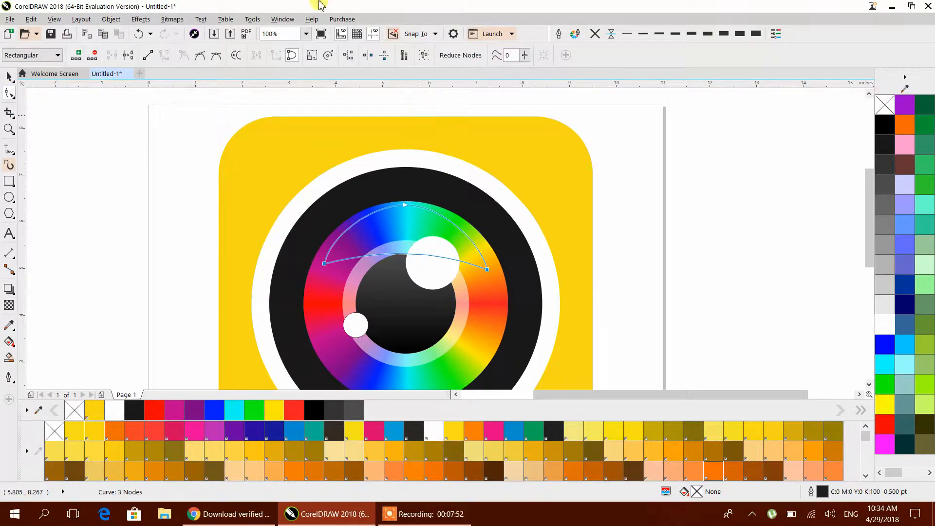
{"action": "left_click", "coordinate": [278, 22]}
{"action": "mouse_move", "coordinate": [296, 188]}
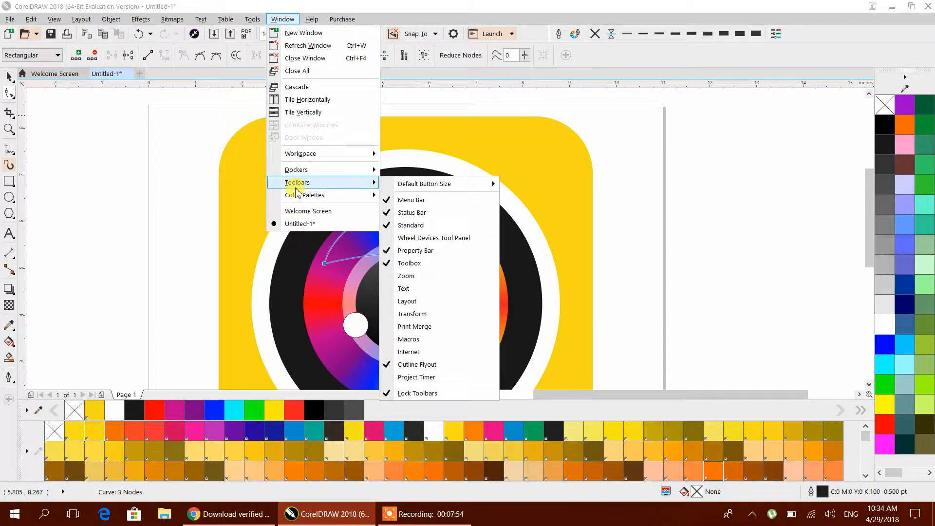
{"action": "mouse_move", "coordinate": [303, 171]}
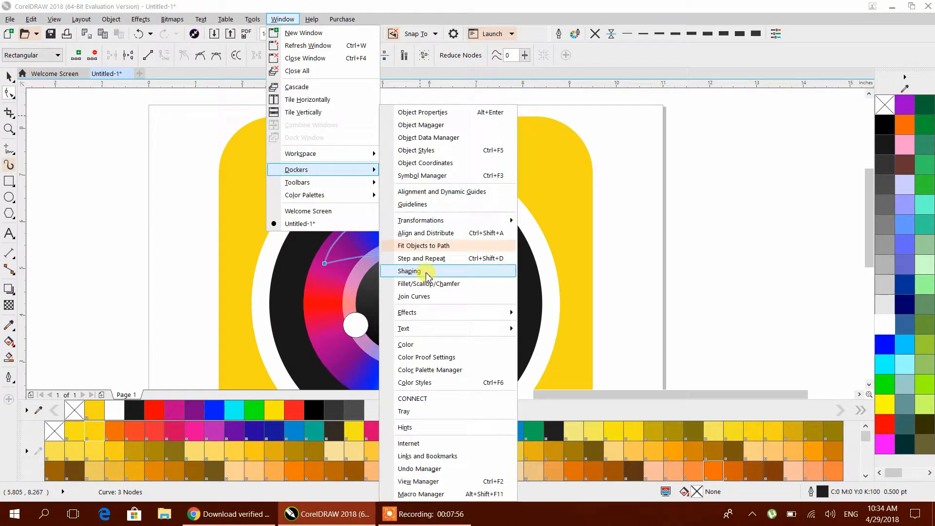
{"action": "left_click", "coordinate": [438, 284]}
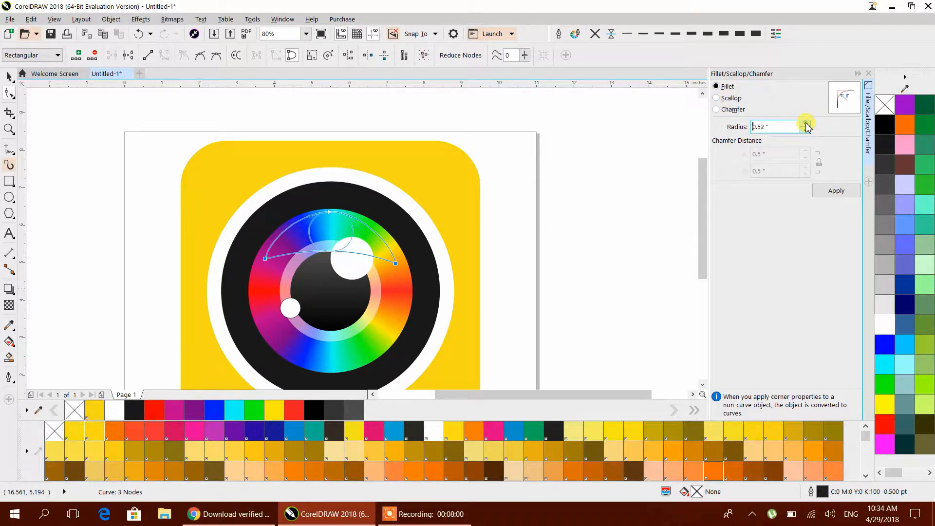
Try to round the crescent's corners with a fillet radius of 3.0 inches
{"action": "left_click_drag", "start_coordinate": [755, 126], "coordinate": [697, 131]}
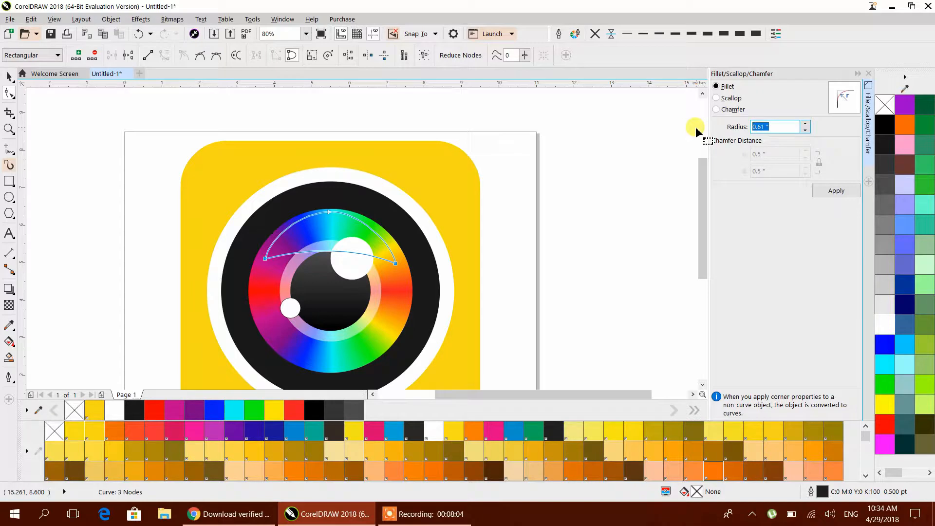
{"action": "type", "text": "3"}
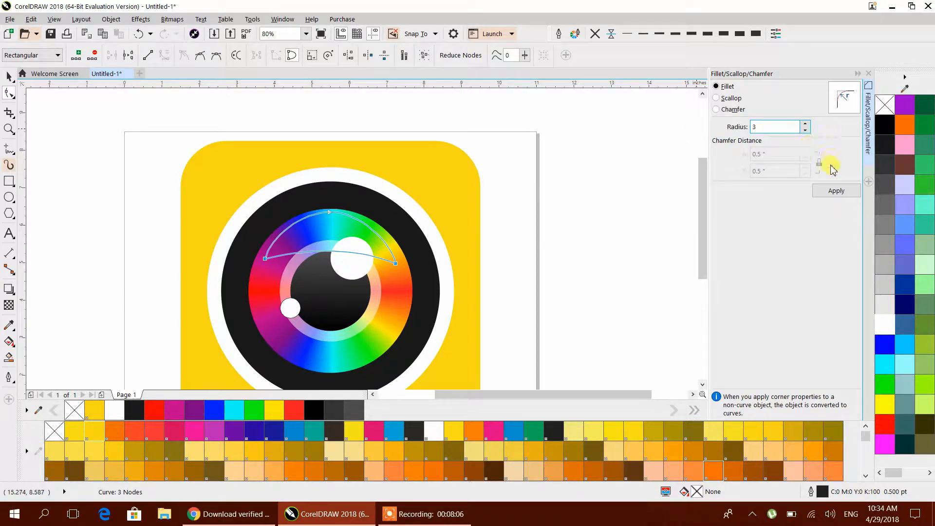
{"action": "left_click", "coordinate": [837, 191]}
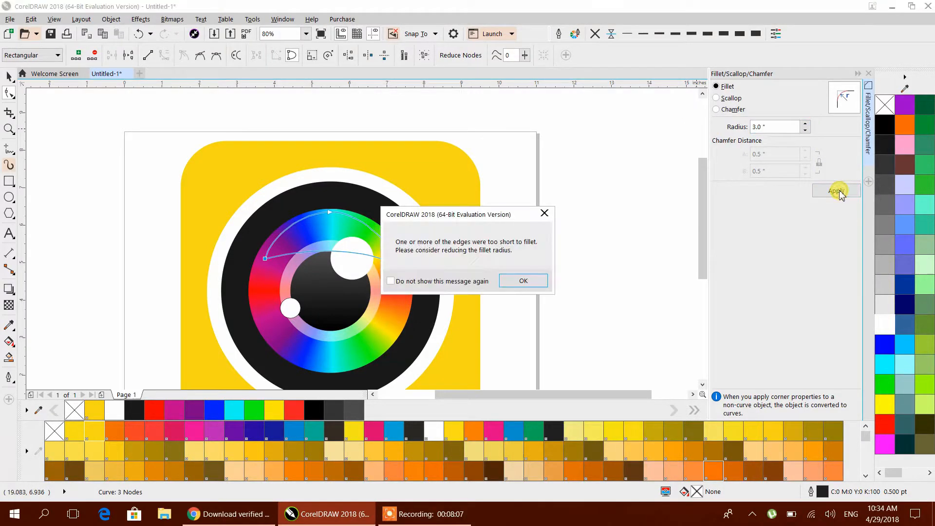
{"action": "left_click", "coordinate": [531, 284]}
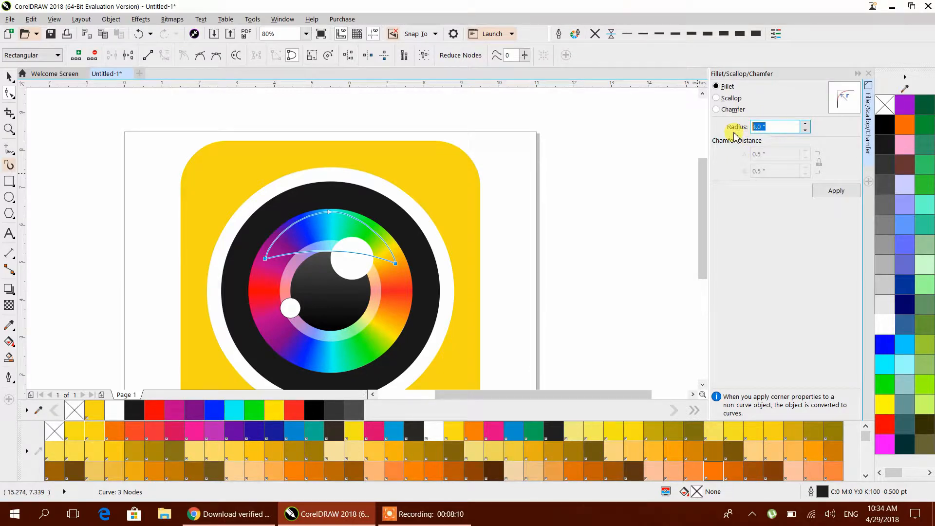
Try to fillet the crescent's corners with a radius of 1.0 inch and with 0.82 inch
{"action": "type", "text": "1"}
{"action": "left_click", "coordinate": [831, 191]}
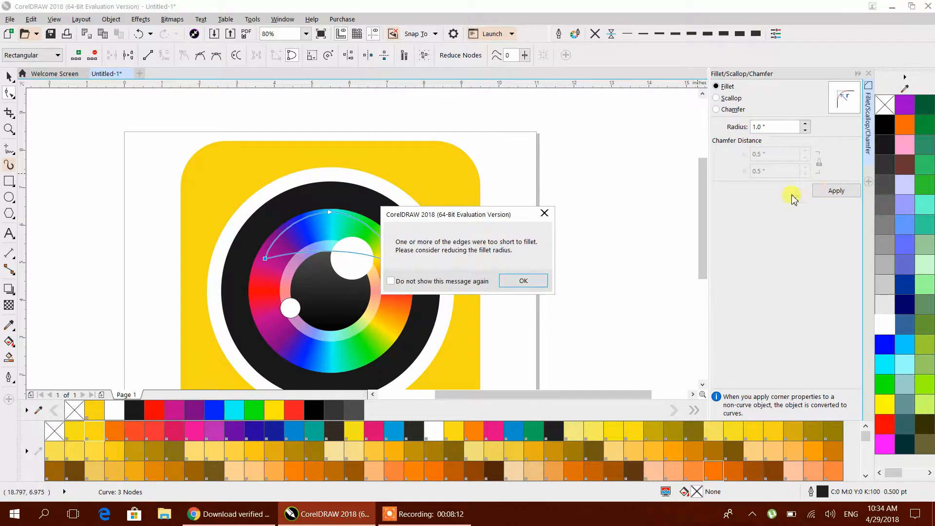
{"action": "left_click", "coordinate": [539, 282]}
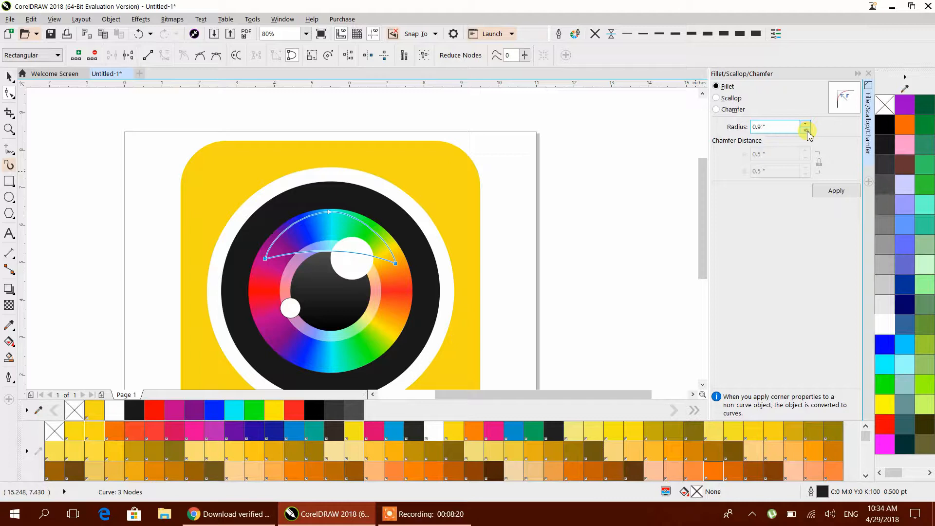
{"action": "left_click", "coordinate": [831, 192]}
{"action": "left_click", "coordinate": [519, 285]}
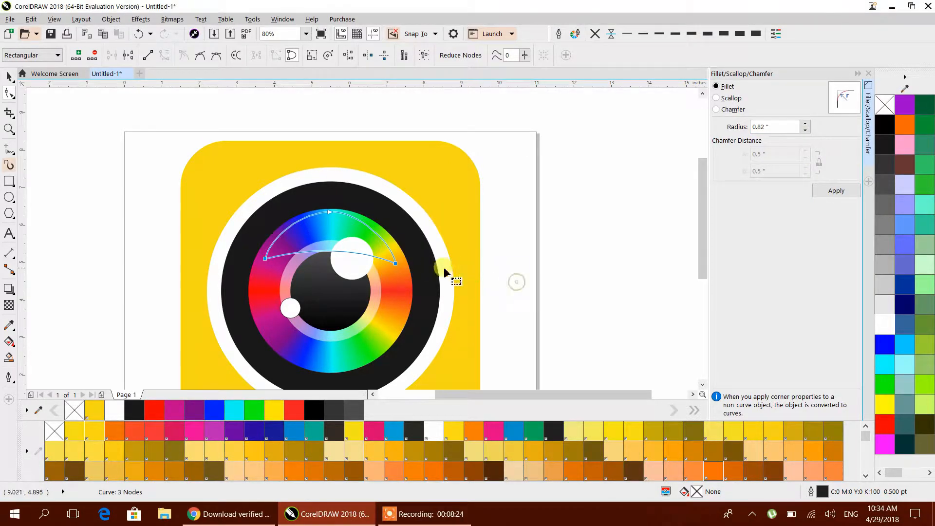
Try to fillet the crescent's right corner with the 0.82-inch radius
{"action": "left_click", "coordinate": [495, 264]}
{"action": "left_click", "coordinate": [831, 195]}
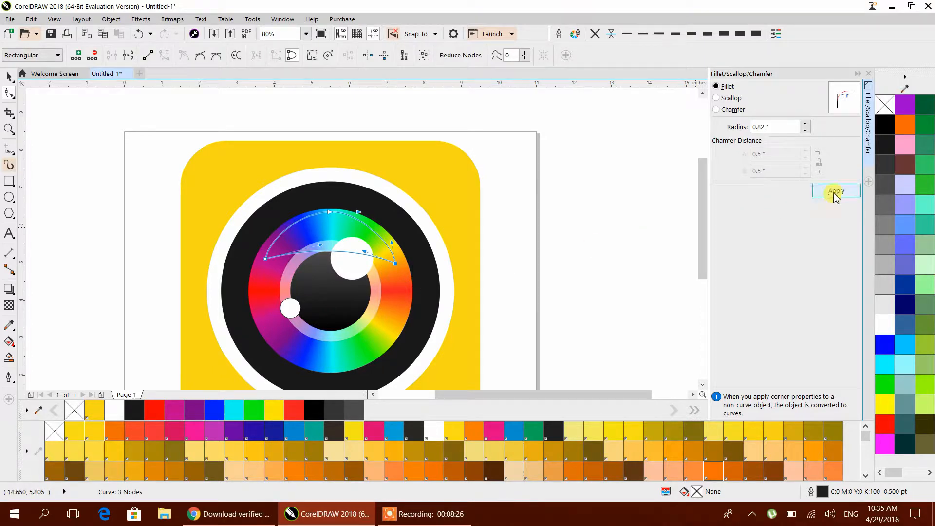
{"action": "left_click", "coordinate": [537, 283]}
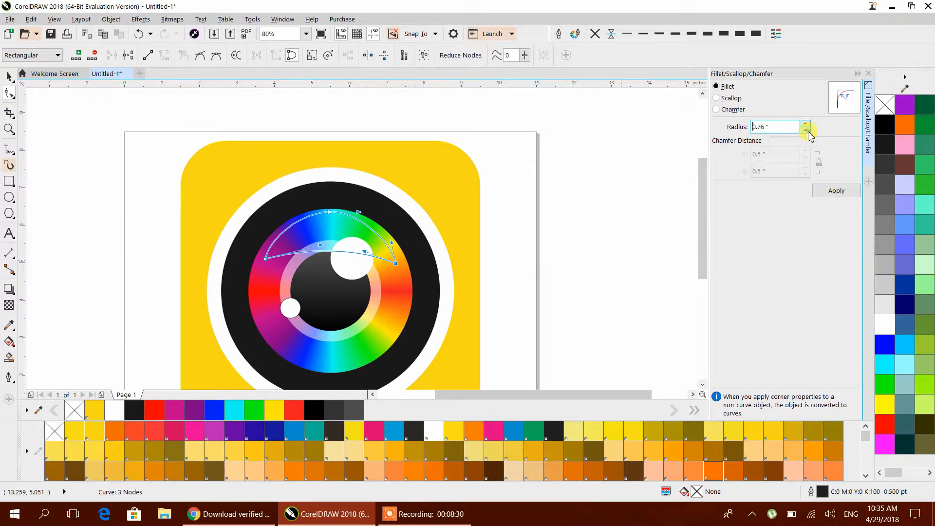
Scallop the crescent's right corner with a radius of 0.5 inch
{"action": "left_click", "coordinate": [745, 100]}
{"action": "left_click", "coordinate": [726, 86]}
{"action": "left_click", "coordinate": [733, 110]}
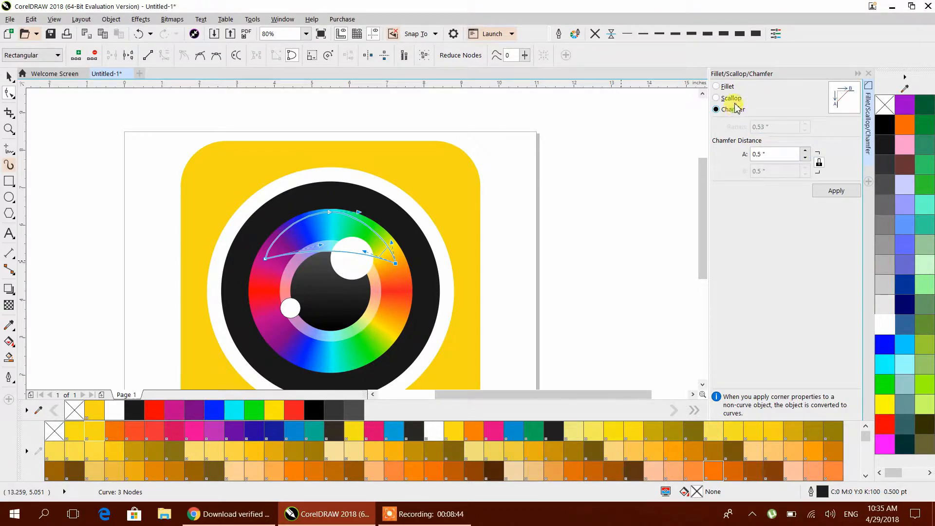
{"action": "left_click", "coordinate": [733, 99]}
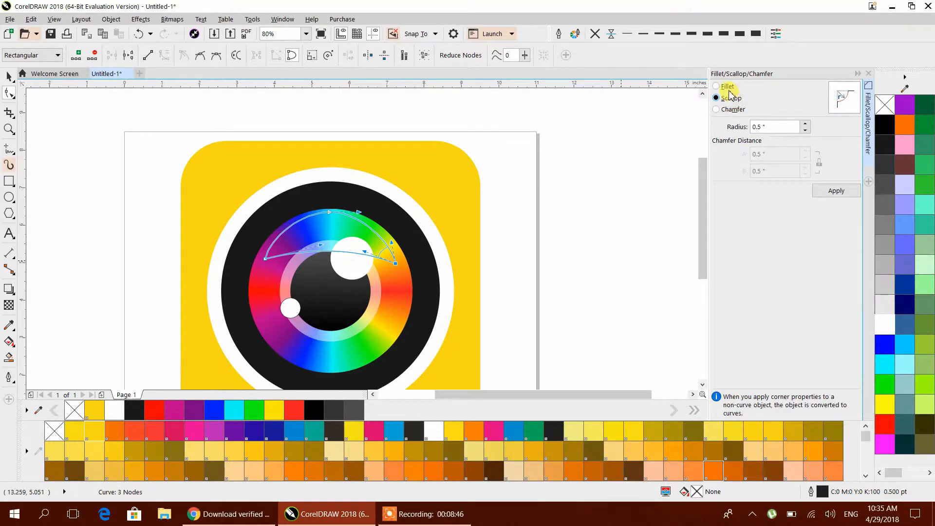
{"action": "left_click", "coordinate": [729, 98]}
{"action": "left_click", "coordinate": [842, 194]}
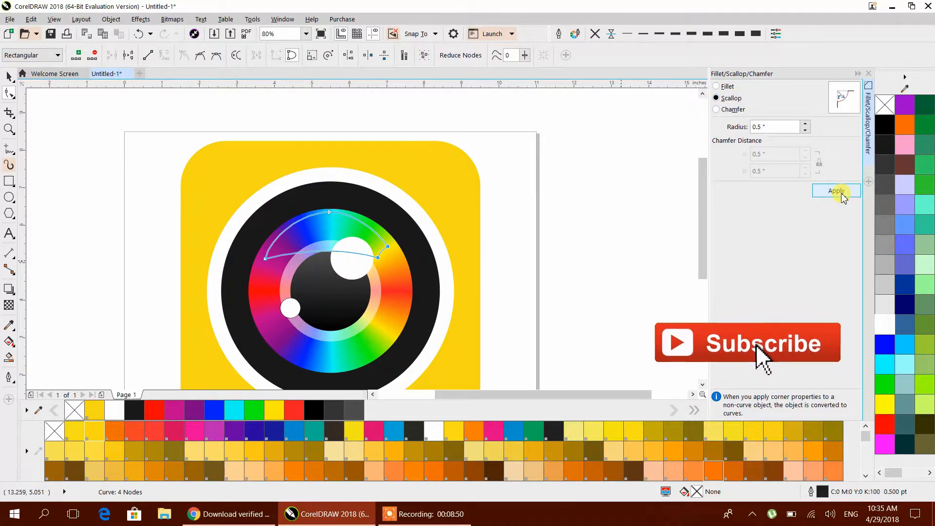
Try a 0.53-inch fillet on the crescent's right end and scallop its left corner with a radius of 0.5 inch
{"action": "left_click", "coordinate": [728, 87]}
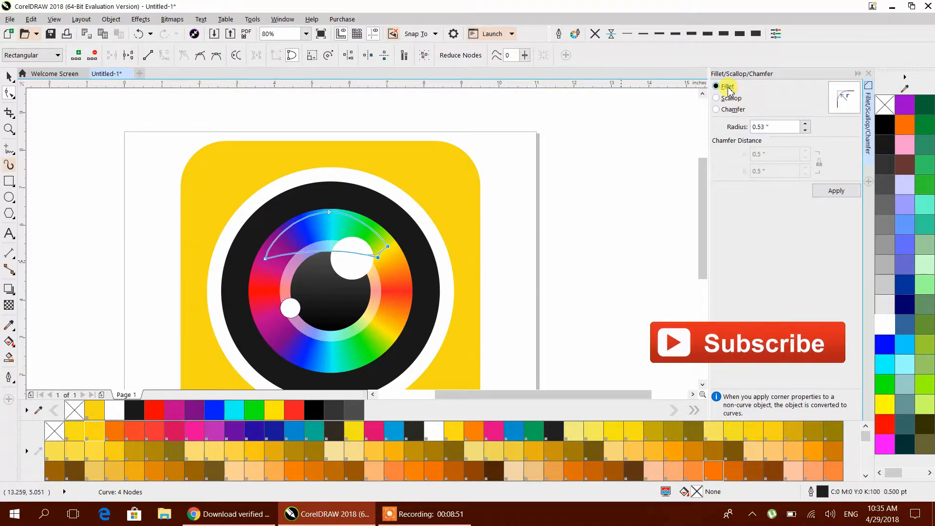
{"action": "left_click", "coordinate": [834, 193]}
{"action": "left_click", "coordinate": [528, 282]}
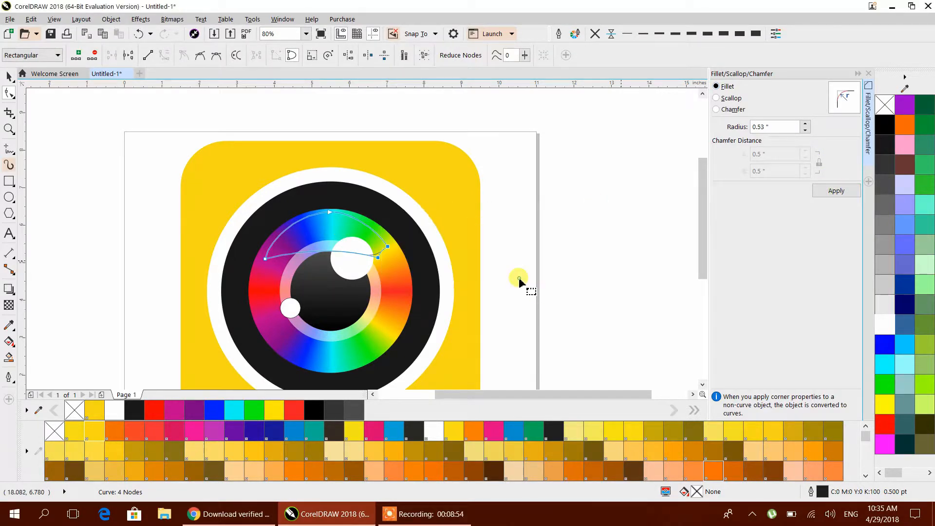
{"action": "left_click_drag", "start_coordinate": [214, 236], "coordinate": [536, 282]}
{"action": "left_click", "coordinate": [819, 195]}
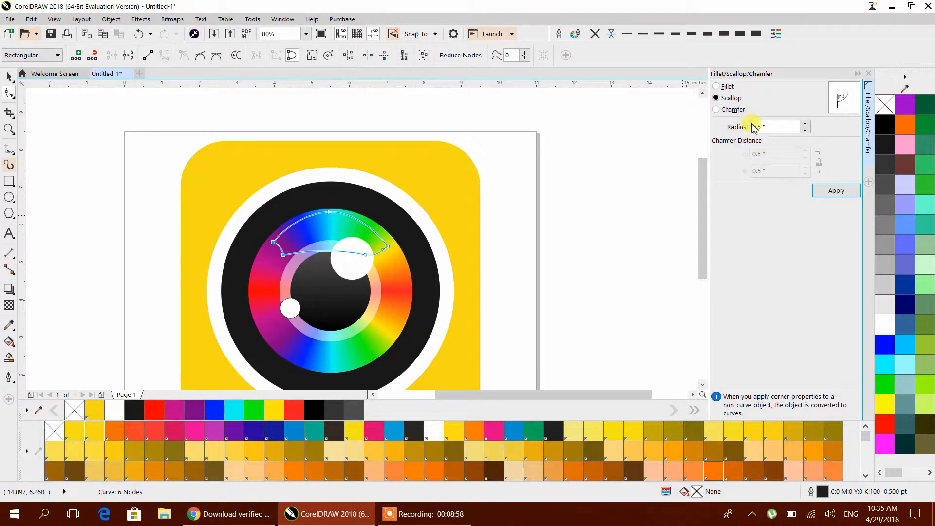
Try to fillet the crescent's scalloped left end with a radius of 0.53 inch
{"action": "left_click", "coordinate": [729, 110]}
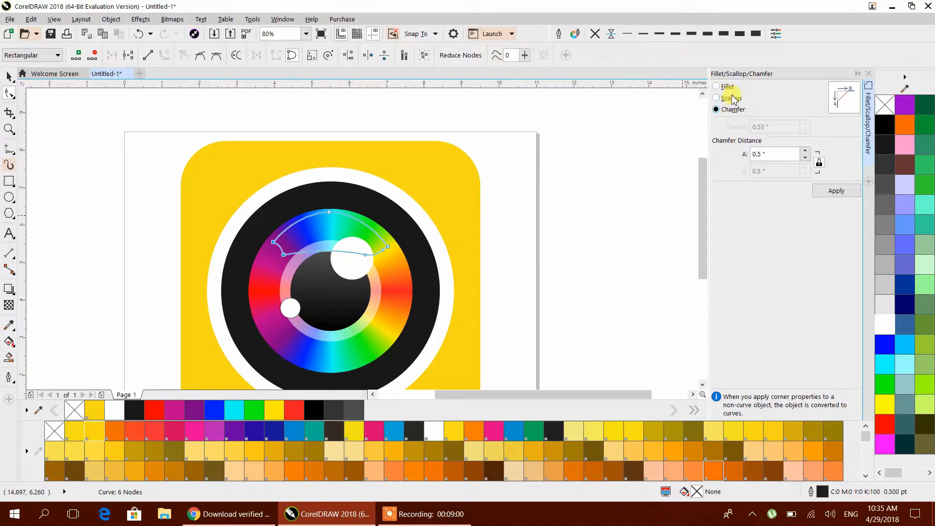
{"action": "left_click", "coordinate": [732, 88]}
{"action": "left_click", "coordinate": [831, 192]}
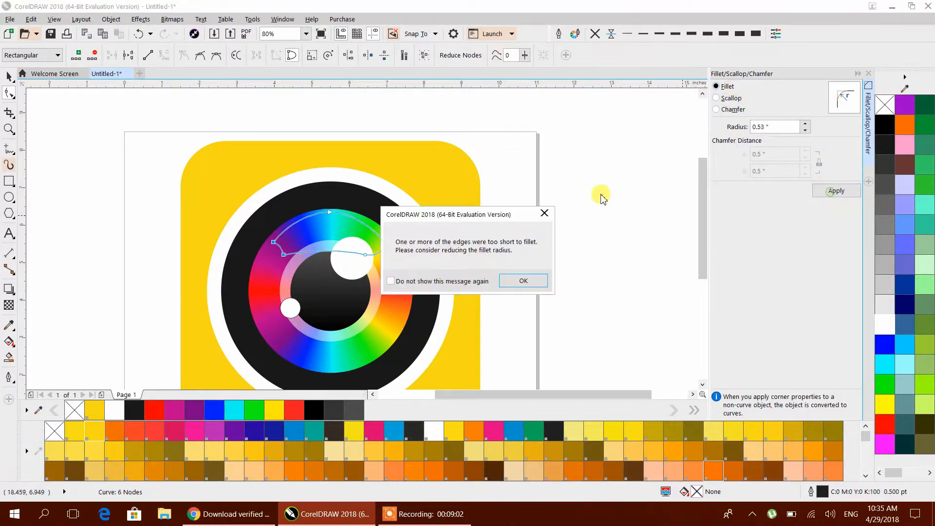
{"action": "left_click", "coordinate": [517, 281]}
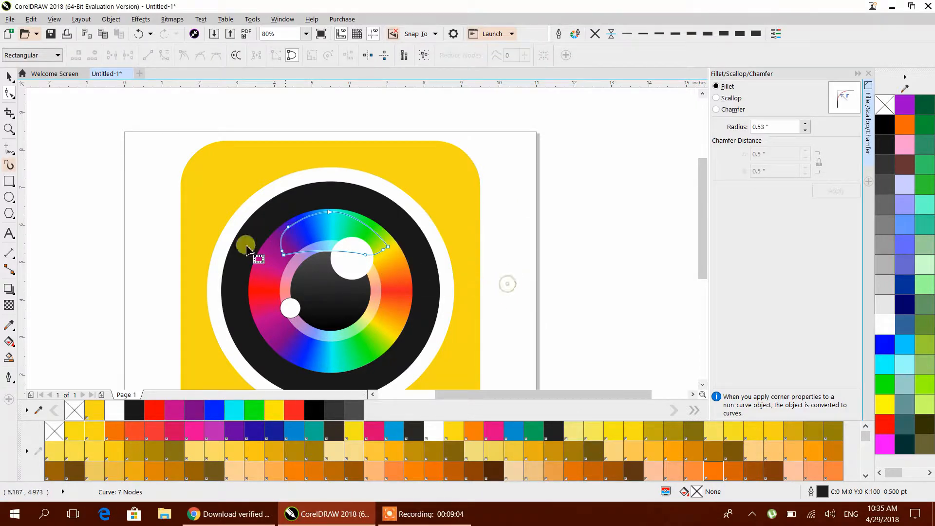
Enlarge the crescent to about 3.21 by 1.30 inches and reposition it over the upper part of the rainbow ring
{"action": "left_click", "coordinate": [10, 78]}
{"action": "left_click", "coordinate": [258, 219]}
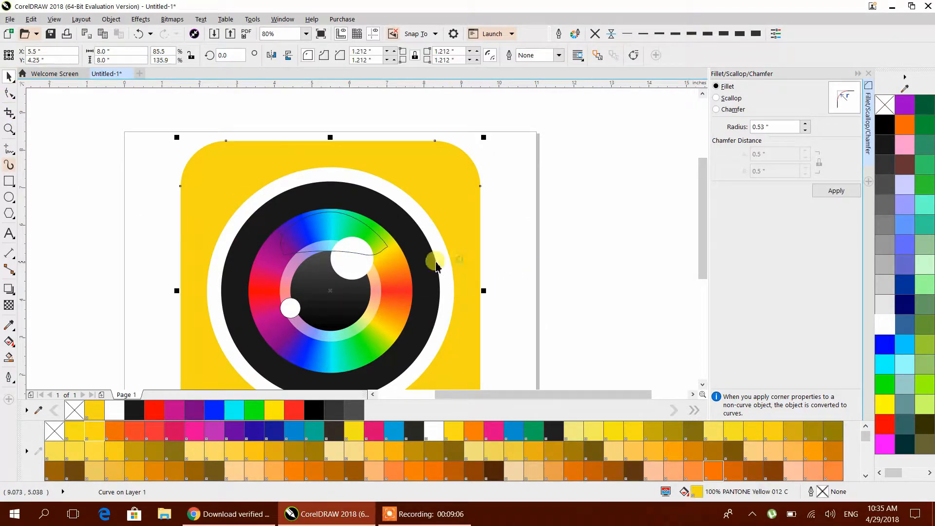
{"action": "scroll", "coordinate": [338, 245], "scroll_direction": "up", "scroll_amount": 2}
{"action": "left_click", "coordinate": [344, 233]}
{"action": "left_click_drag", "start_coordinate": [436, 264], "coordinate": [459, 293]}
{"action": "mouse_move", "coordinate": [315, 263]}
{"action": "left_mouse_down"}
{"action": "mouse_move", "coordinate": [276, 240]}
{"action": "mouse_move", "coordinate": [305, 272]}
{"action": "left_mouse_up"}
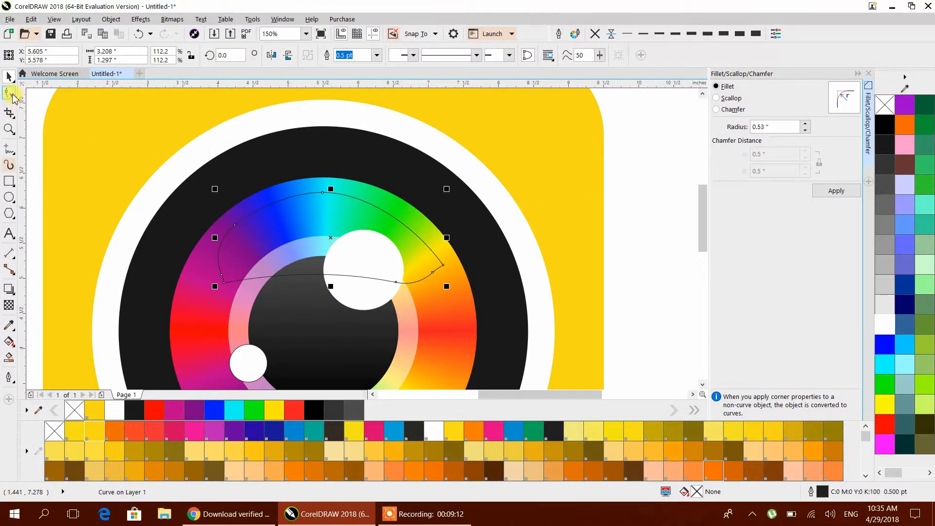
Fillet the nodes at the crescent's right tip with a radius of 0.53 inch
{"action": "left_click", "coordinate": [10, 93]}
{"action": "left_click", "coordinate": [432, 286]}
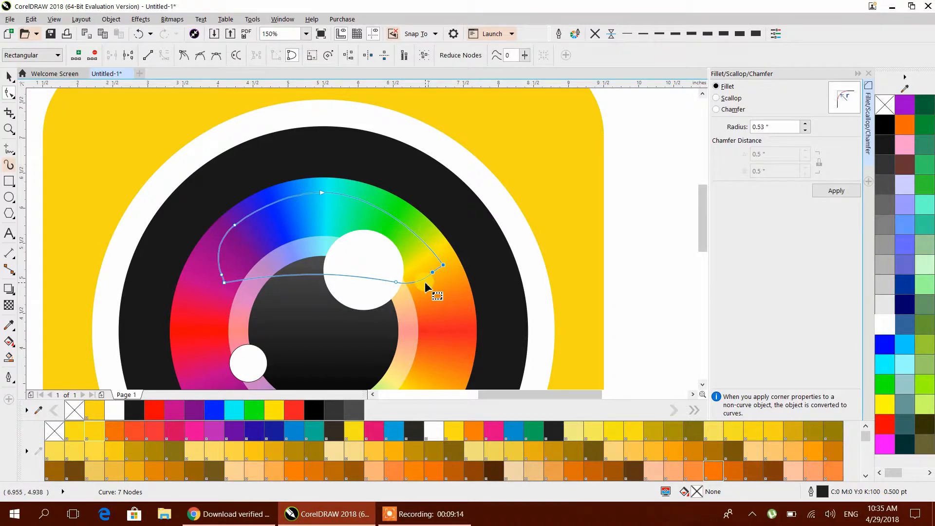
{"action": "left_click", "coordinate": [432, 288]}
{"action": "left_click", "coordinate": [422, 277]}
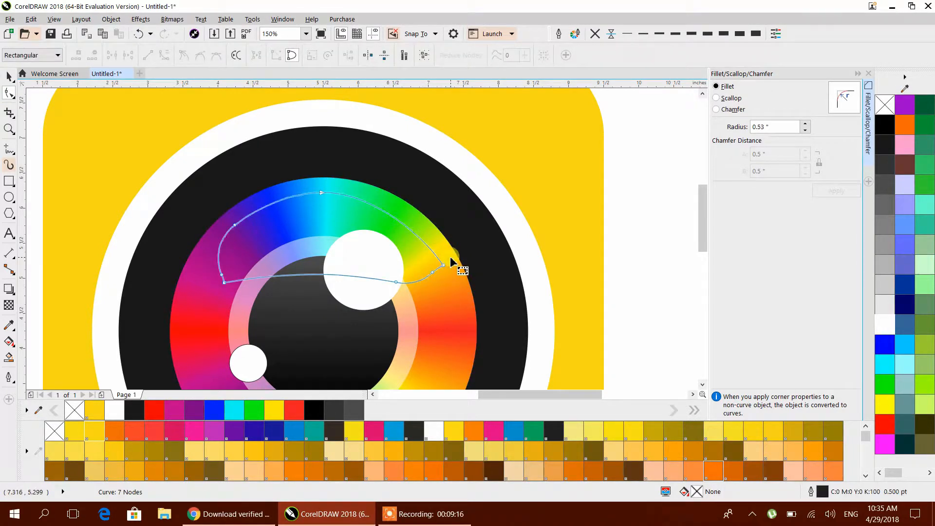
{"action": "left_click", "coordinate": [433, 280]}
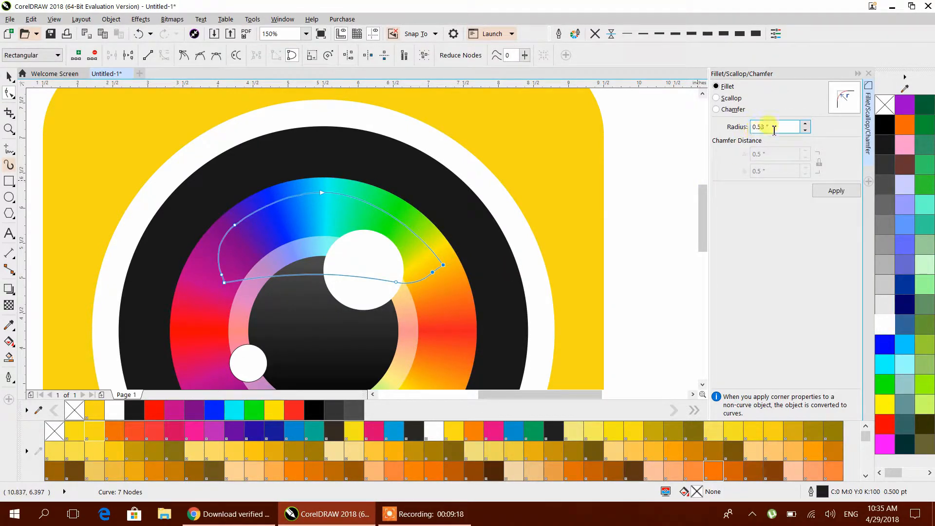
{"action": "left_click", "coordinate": [835, 190]}
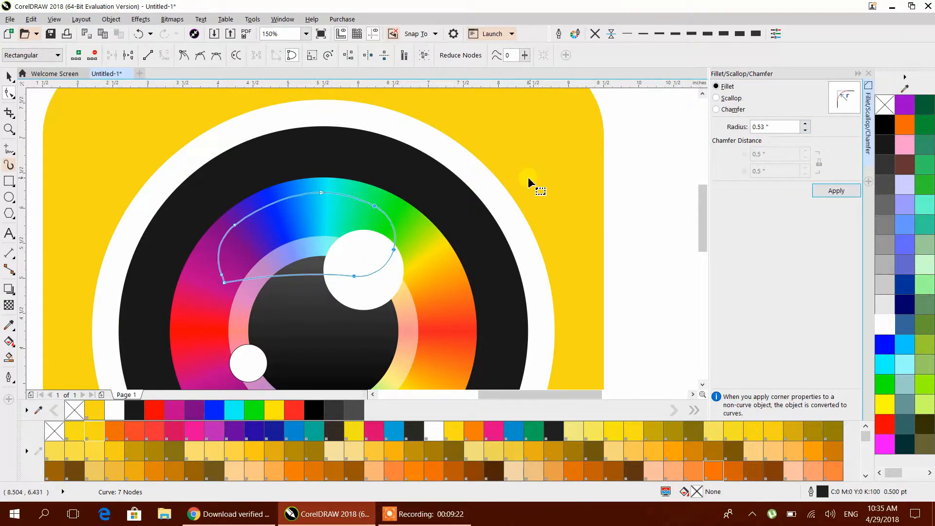
Delete the crescent curve and draw an ellipse about 3.31 by 3.06 inches over the lens
{"action": "left_click", "coordinate": [8, 77]}
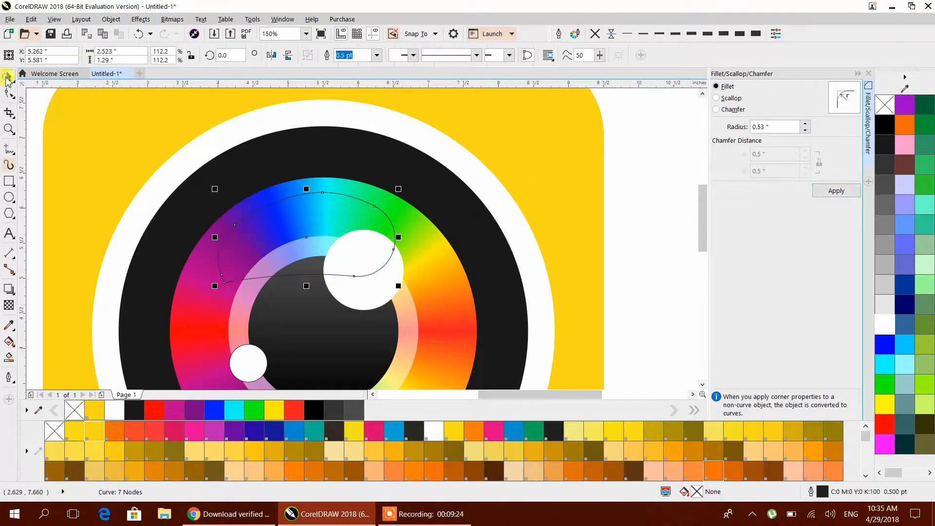
{"action": "key", "text": "Delete"}
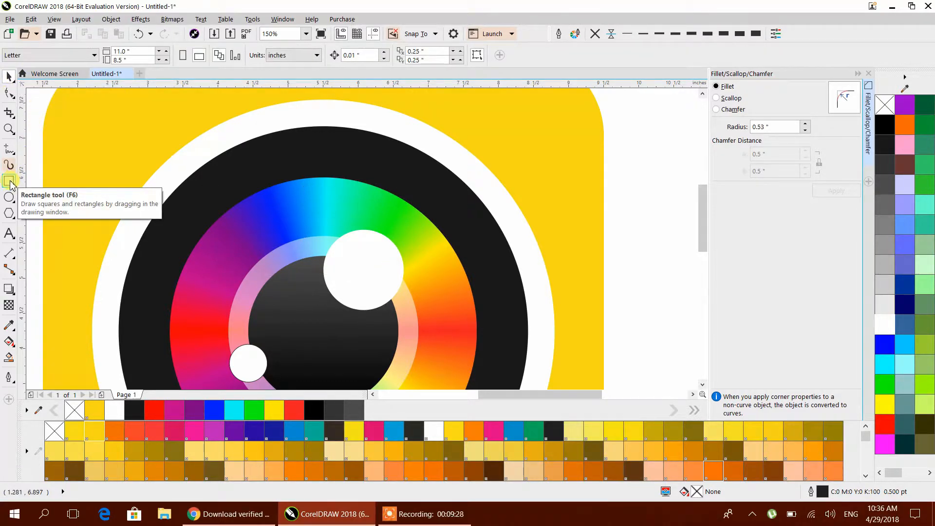
{"action": "left_click", "coordinate": [9, 197]}
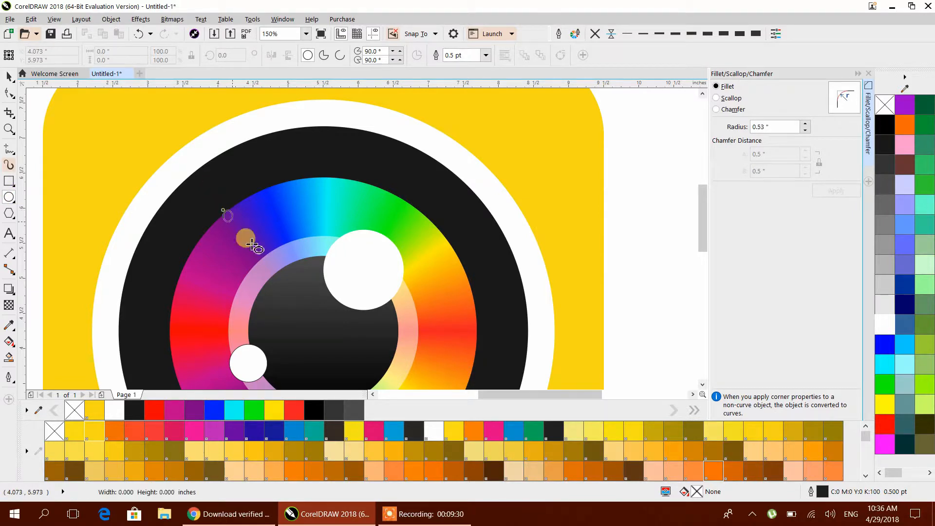
{"action": "left_click_drag", "start_coordinate": [252, 245], "coordinate": [458, 387]}
{"action": "left_click", "coordinate": [8, 77]}
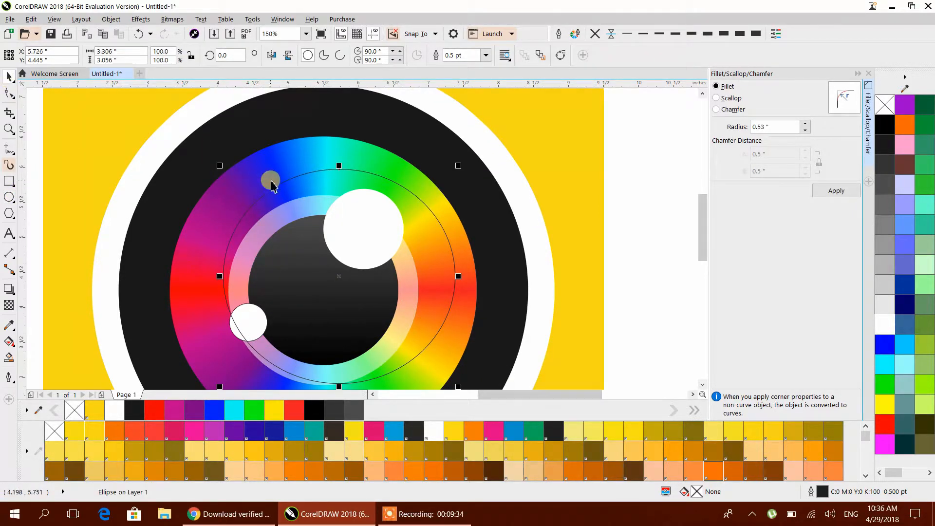
Scale the ellipse to about 3.54 by 3.27 inches near the ring's upper edge and centre it horizontally on the rainbow circle
{"action": "left_click_drag", "start_coordinate": [305, 186], "coordinate": [293, 168]}
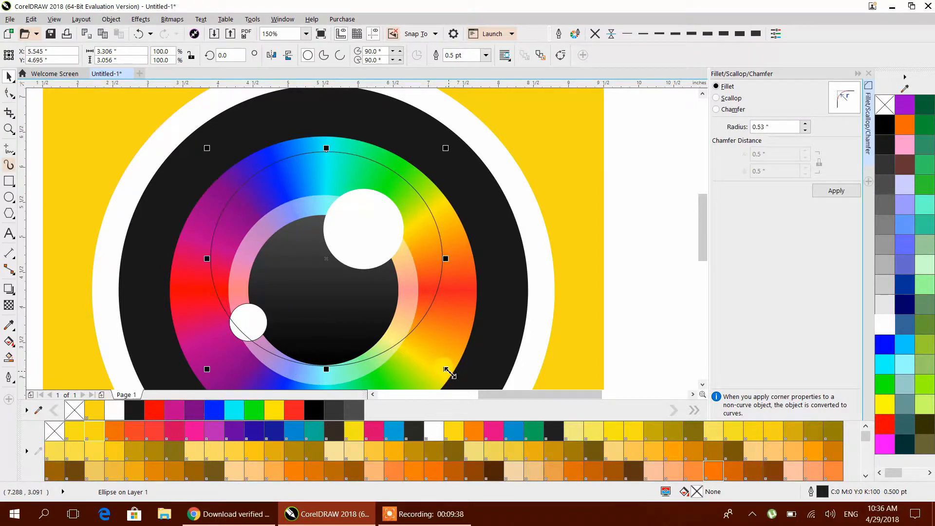
{"action": "left_click_drag", "start_coordinate": [451, 377], "coordinate": [454, 342]}
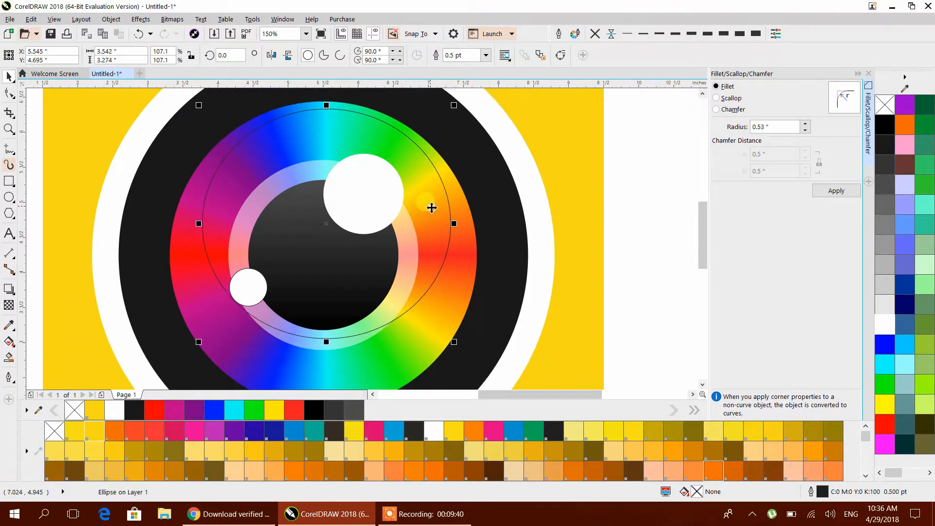
{"action": "left_click", "coordinate": [467, 234], "text": "shift"}
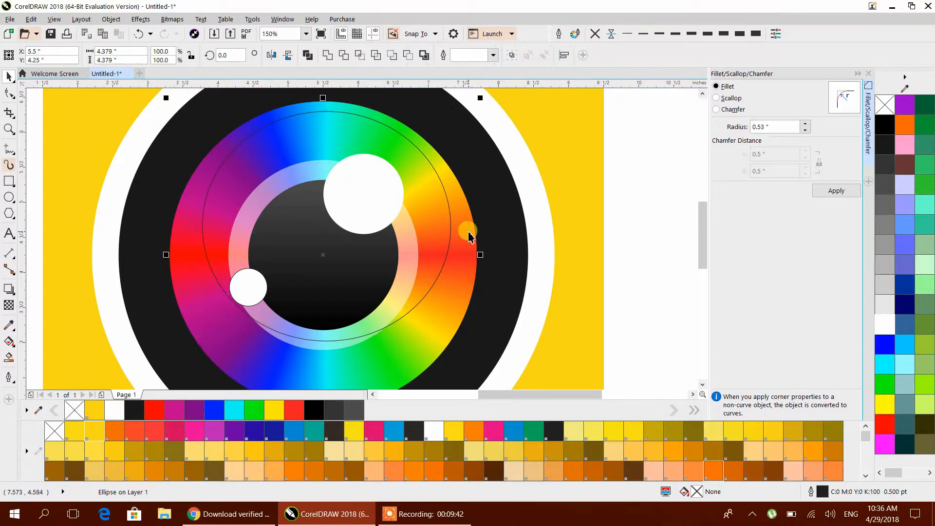
{"action": "key", "text": "c"}
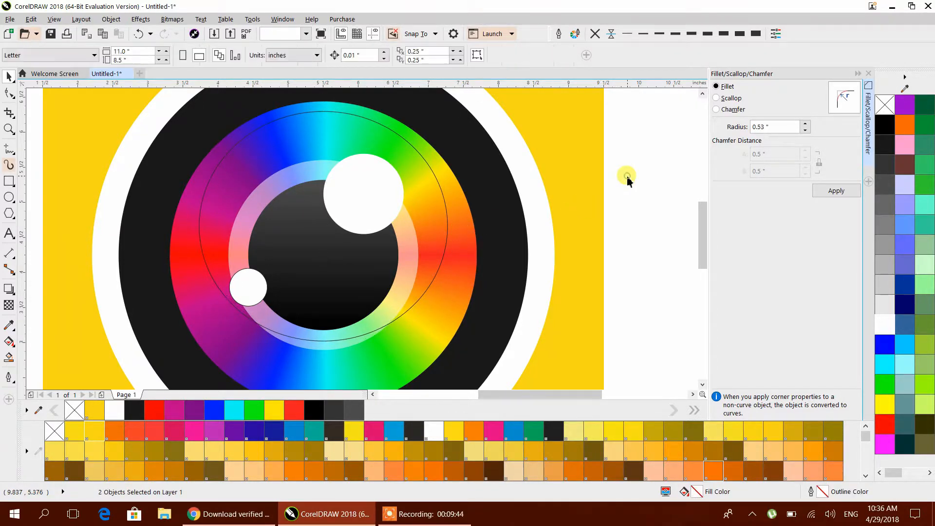
{"action": "left_click", "coordinate": [627, 180]}
Draw a rectangle about 4.95 by 1.72 inches covering the lower half of the ellipse
{"action": "scroll", "coordinate": [628, 195], "scroll_direction": "up", "scroll_amount": 1}
{"action": "left_click", "coordinate": [9, 181]}
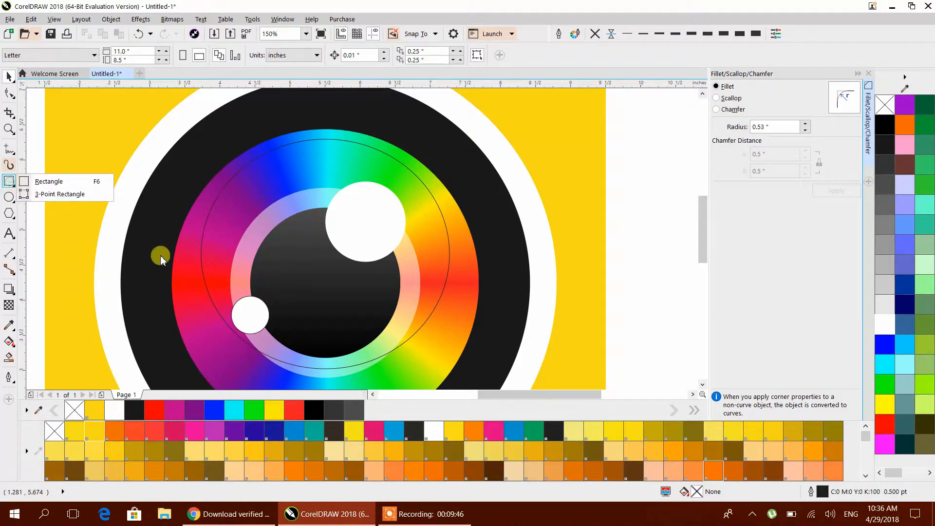
{"action": "left_click", "coordinate": [37, 183]}
{"action": "left_click_drag", "start_coordinate": [214, 276], "coordinate": [507, 376]}
{"action": "left_click", "coordinate": [9, 76]}
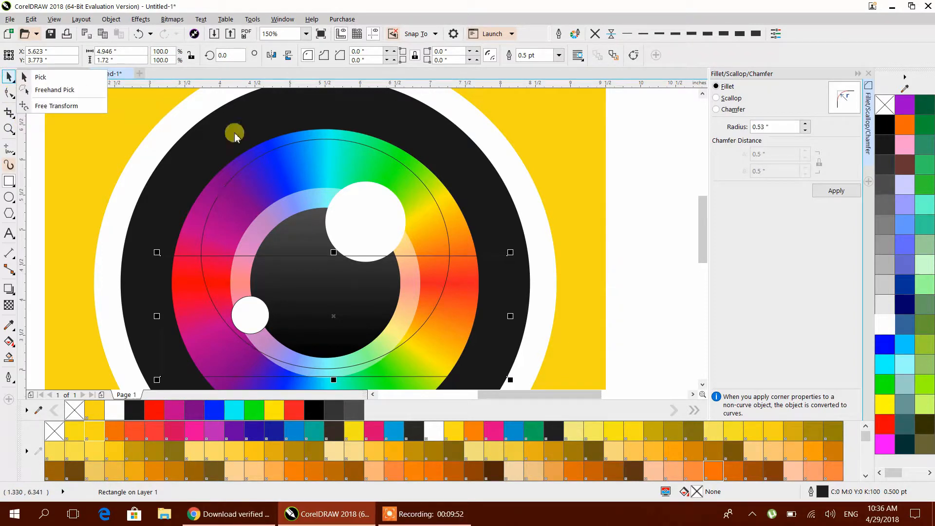
Trim the ellipse's lower half with the rectangle and delete the rectangle, leaving a dome shape
{"action": "left_click", "coordinate": [317, 144]}
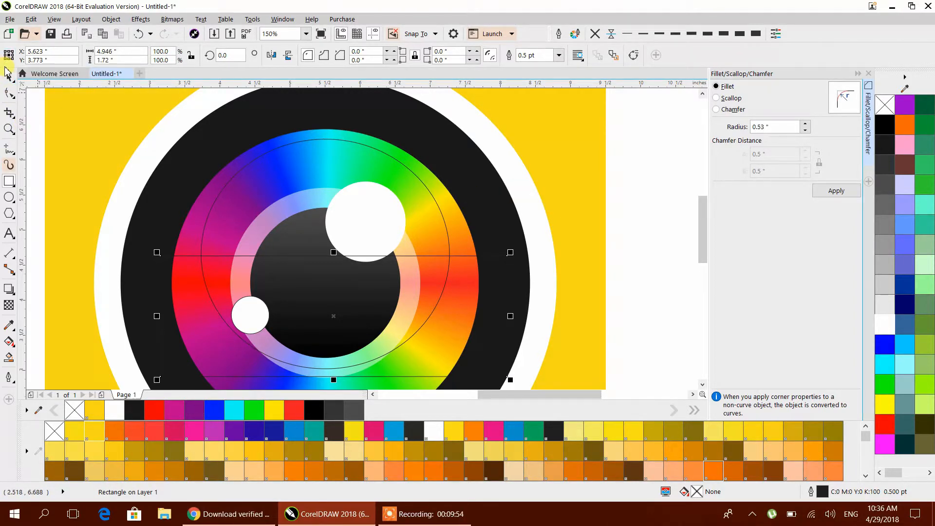
{"action": "left_click", "coordinate": [324, 142], "text": "shift"}
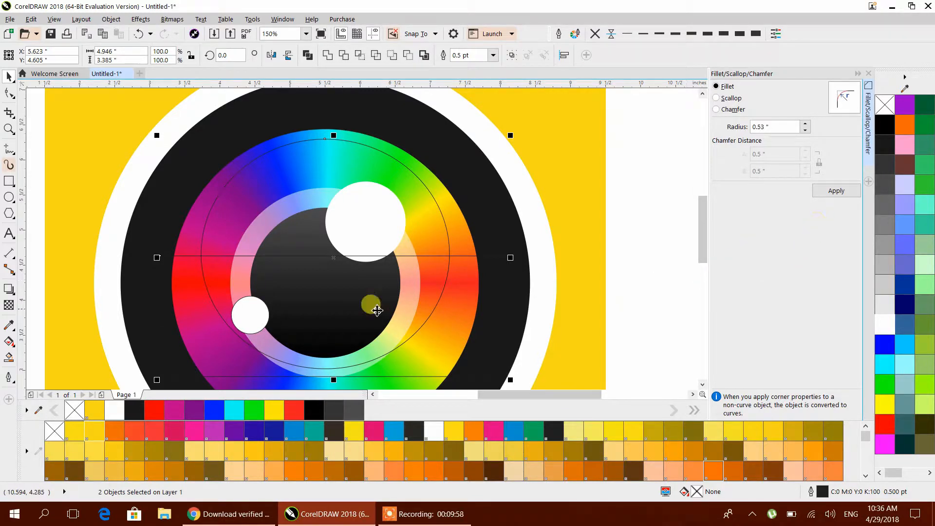
{"action": "left_click", "coordinate": [343, 56]}
{"action": "left_click", "coordinate": [633, 251]}
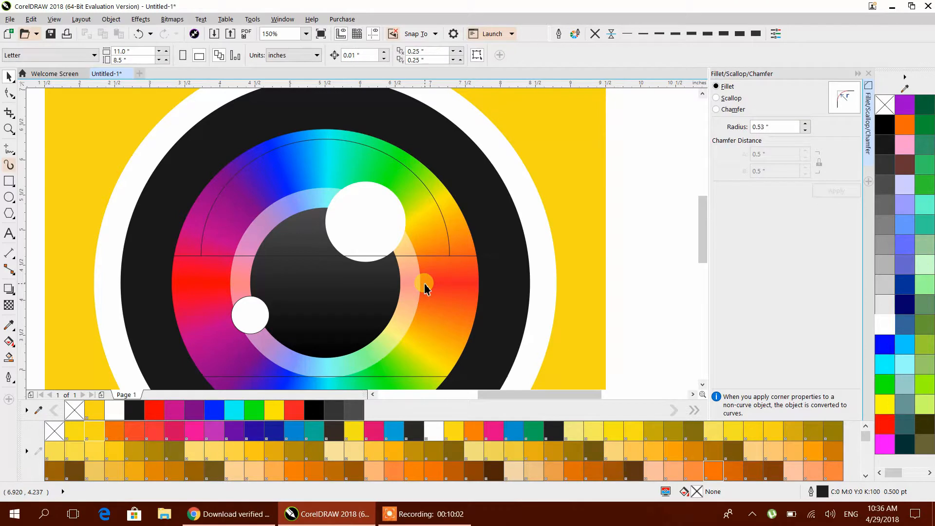
{"action": "left_click", "coordinate": [457, 256]}
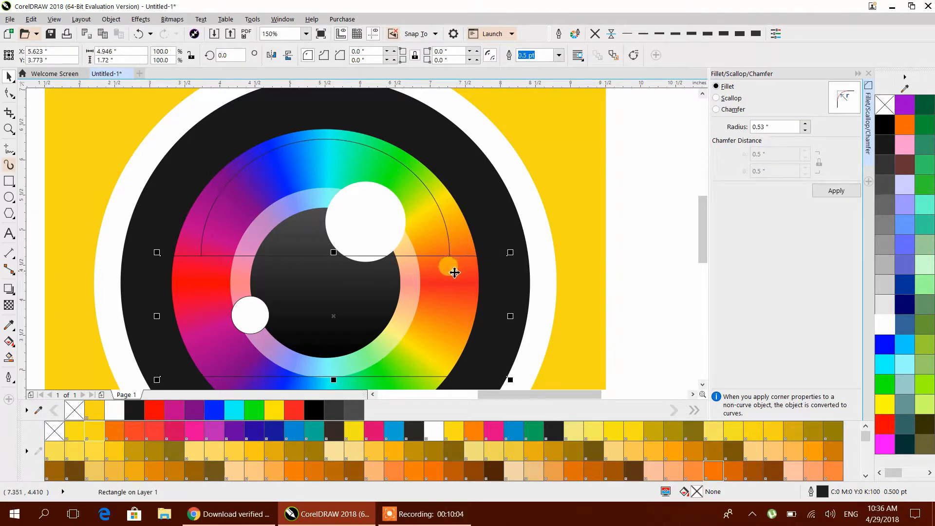
{"action": "key", "text": "Escape"}
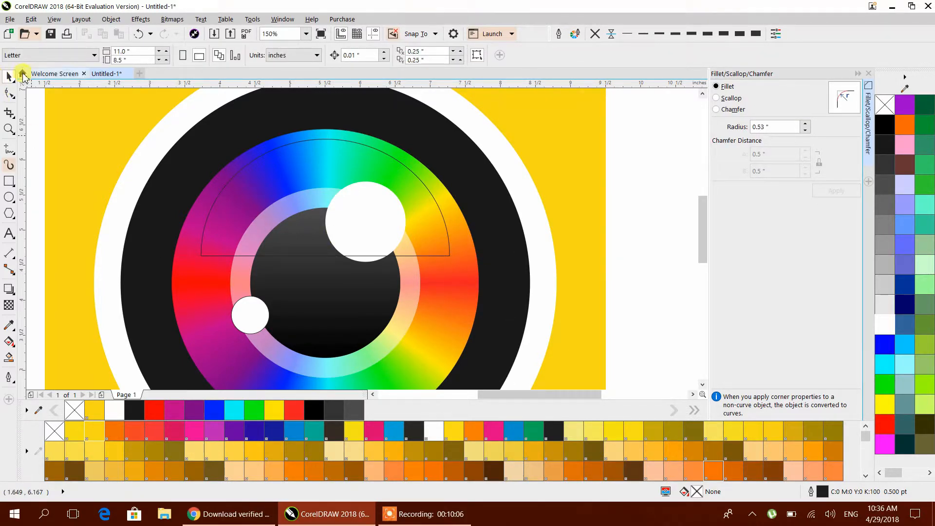
Fillet both bottom corners of the dome shape with a radius of 0.53 inch
{"action": "left_click", "coordinate": [437, 252]}
{"action": "left_click_drag", "start_coordinate": [480, 279], "coordinate": [437, 244]}
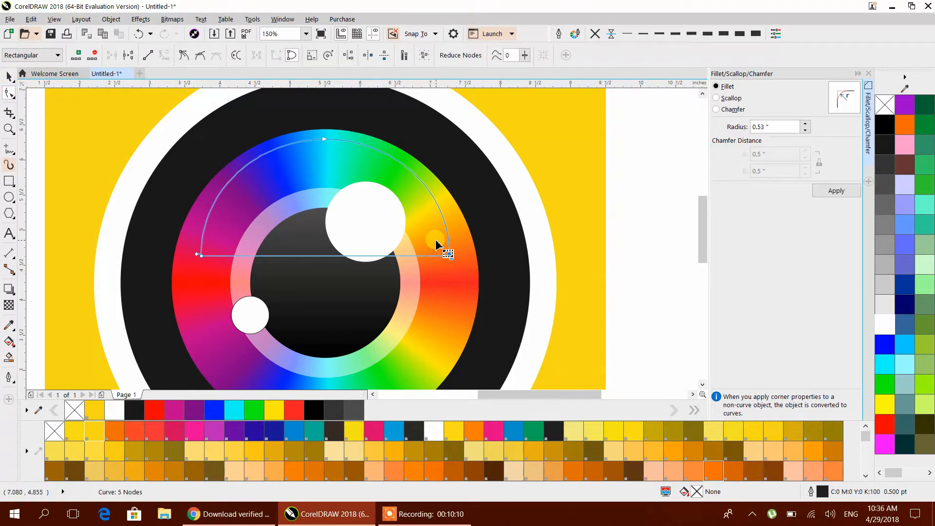
{"action": "left_click", "coordinate": [834, 191]}
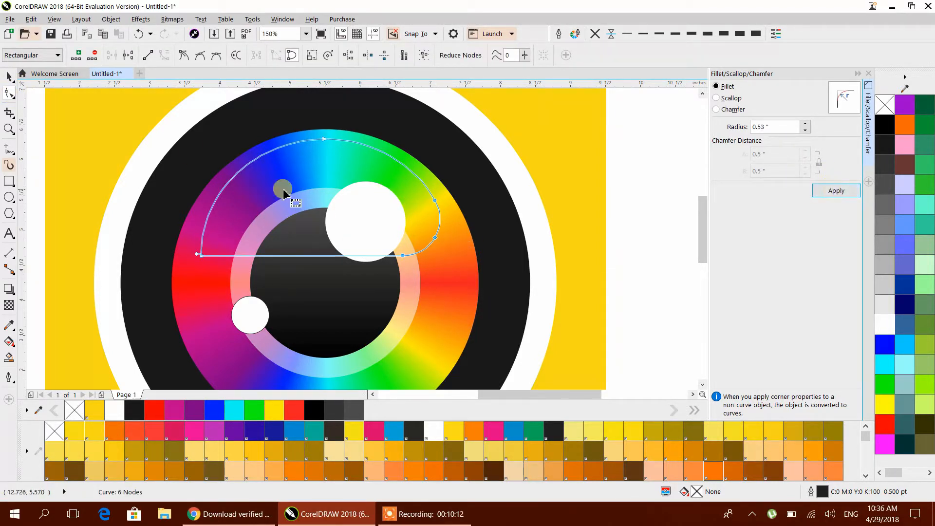
{"action": "left_click", "coordinate": [821, 192]}
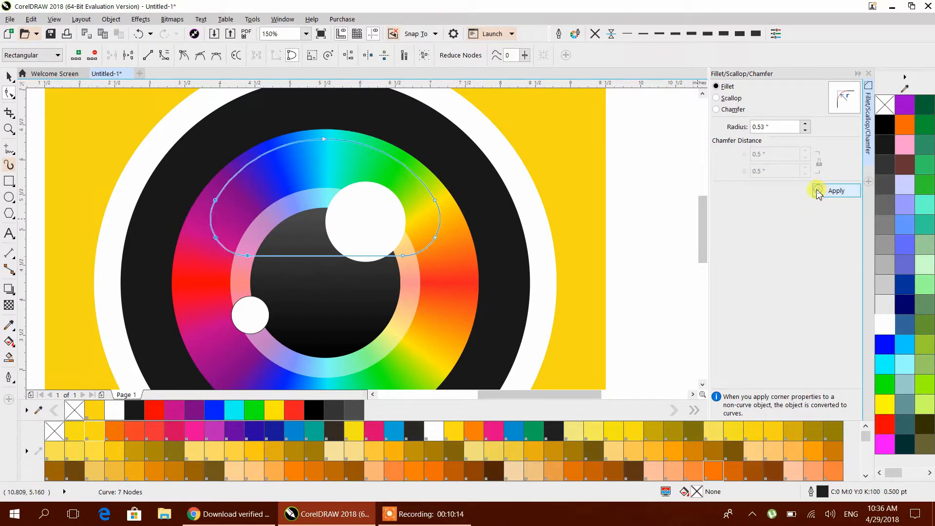
Close the Fillet/Scallop/Chamfer settings while keeping the dome shape selected
{"action": "left_click", "coordinate": [8, 78]}
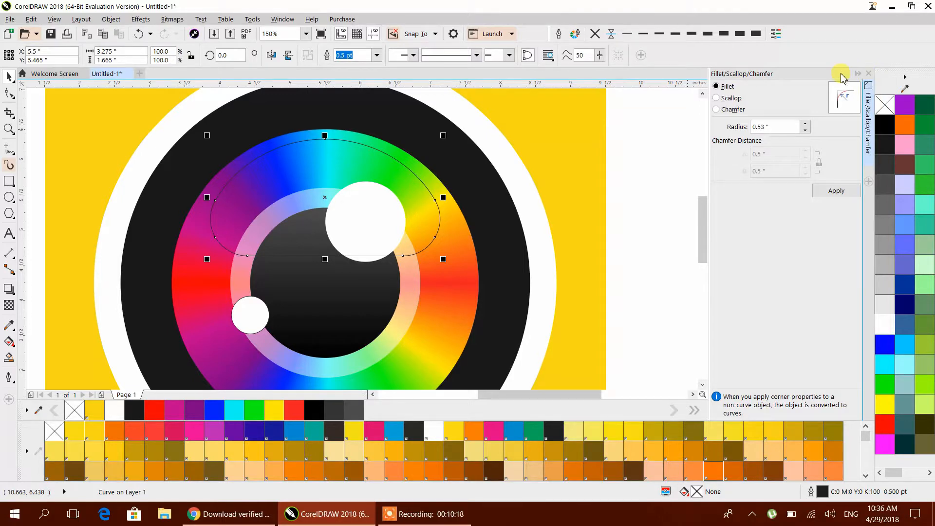
{"action": "mouse_move", "coordinate": [837, 81]}
{"action": "left_mouse_down"}
{"action": "mouse_move", "coordinate": [789, 126]}
{"action": "mouse_move", "coordinate": [779, 115]}
{"action": "mouse_move", "coordinate": [779, 292]}
{"action": "mouse_move", "coordinate": [769, 308]}
{"action": "mouse_move", "coordinate": [768, 269]}
{"action": "mouse_move", "coordinate": [804, 129]}
{"action": "left_mouse_up"}
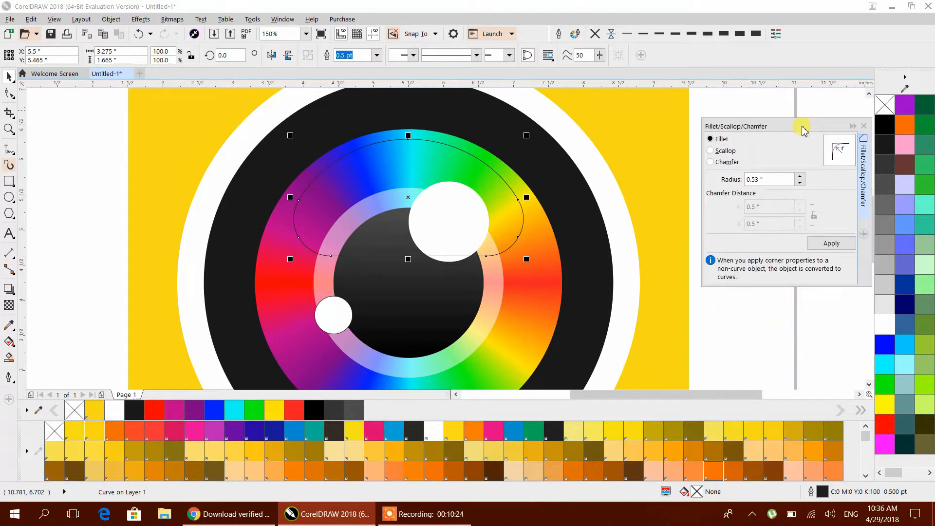
{"action": "left_click", "coordinate": [860, 128]}
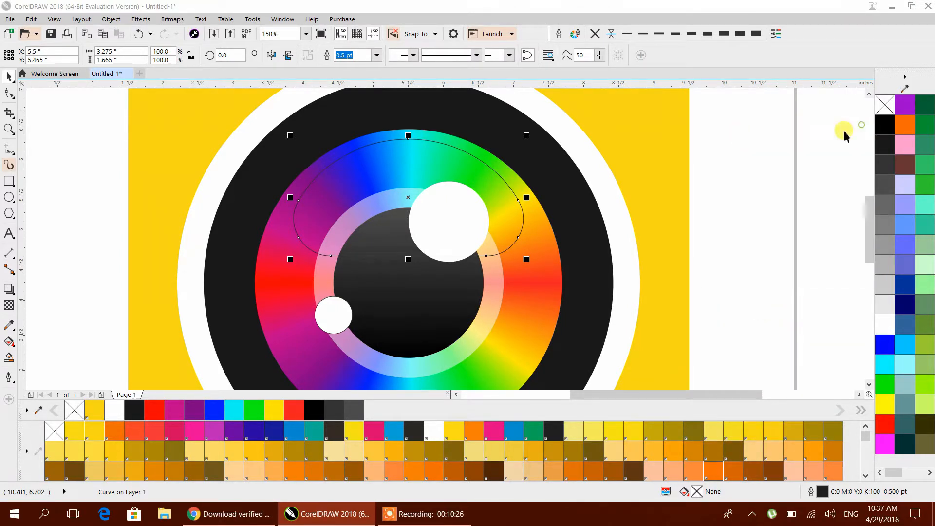
Fill the dome-shaped reflection with white, apply a uniform transparency of 50 and remove its outline
{"action": "left_click", "coordinate": [9, 306]}
{"action": "left_click", "coordinate": [878, 329]}
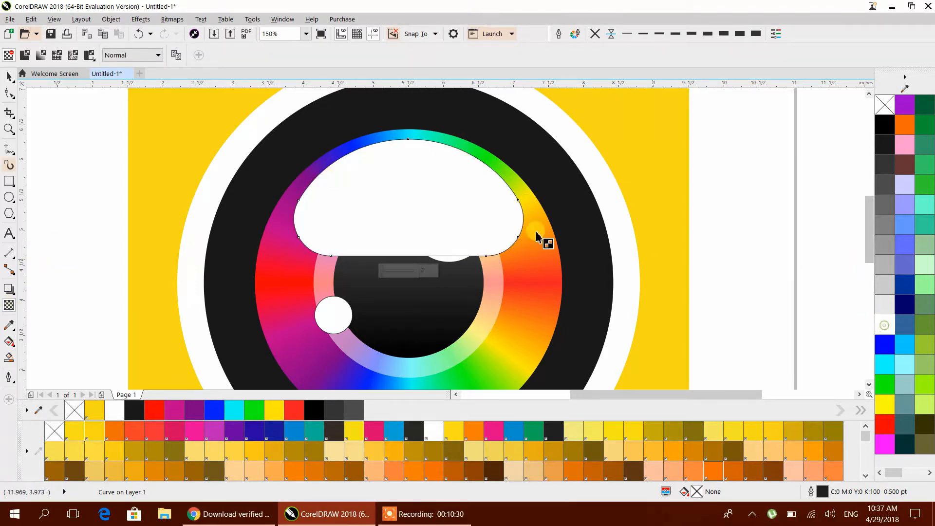
{"action": "left_click", "coordinate": [25, 55]}
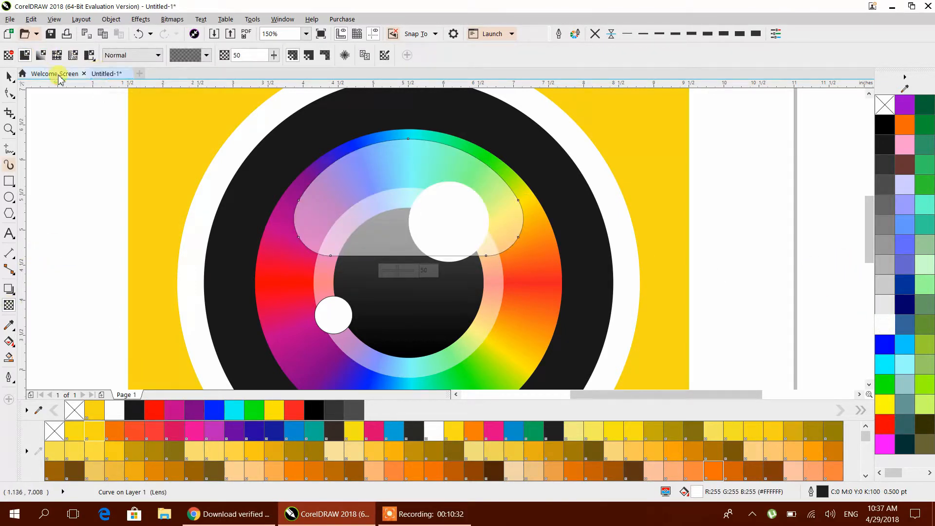
{"action": "left_click", "coordinate": [9, 77]}
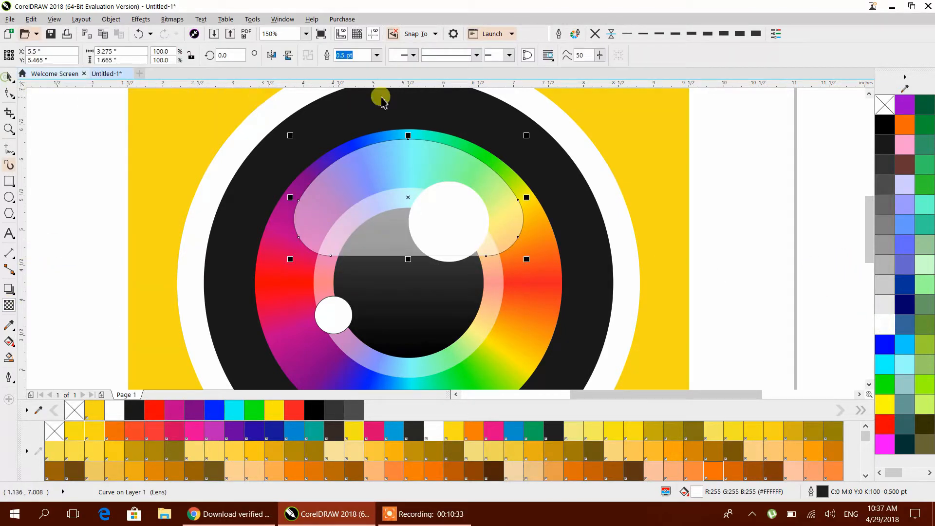
{"action": "left_click", "coordinate": [595, 34]}
{"action": "left_click", "coordinate": [761, 156]}
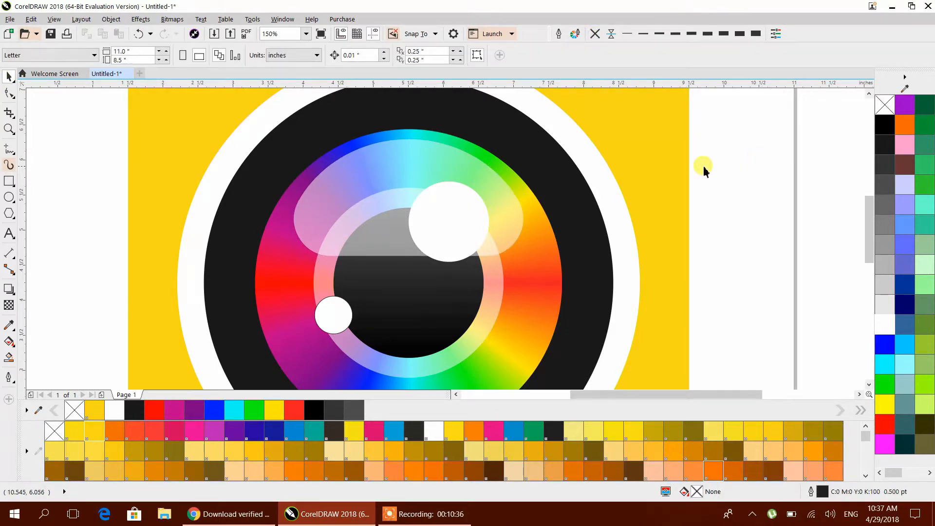
{"action": "scroll", "coordinate": [697, 165], "scroll_direction": "down", "scroll_amount": 3}
{"action": "left_click_drag", "start_coordinate": [689, 163], "coordinate": [503, 178]}
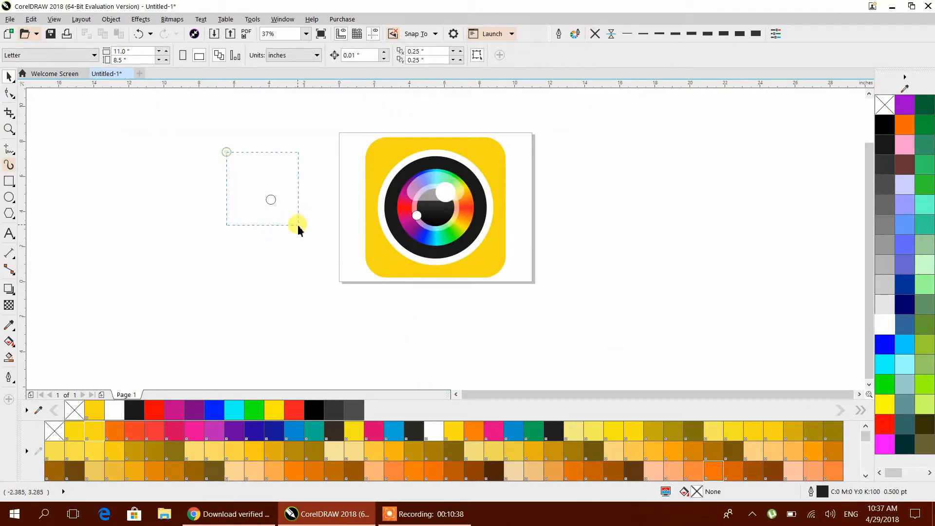
{"action": "scroll", "coordinate": [317, 233], "scroll_direction": "down", "scroll_amount": 1}
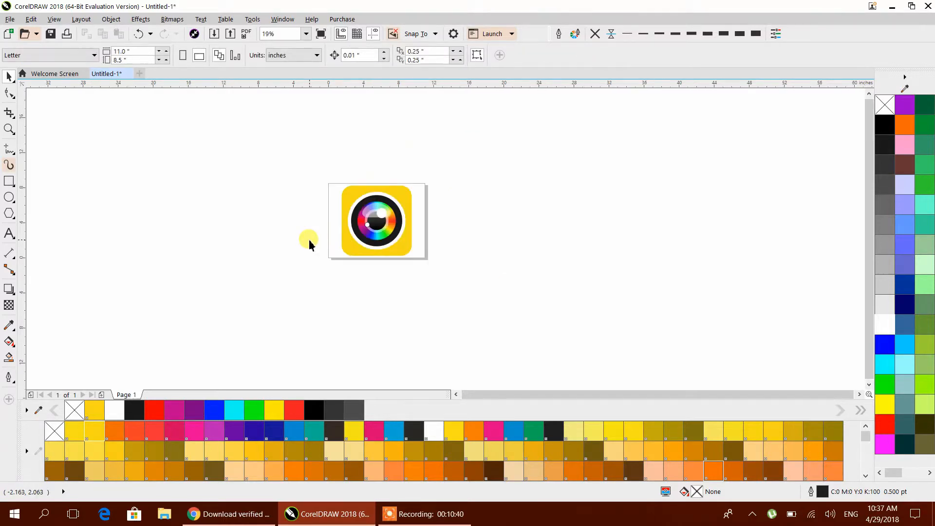
{"action": "scroll", "coordinate": [384, 238], "scroll_direction": "up", "scroll_amount": 3}
{"action": "scroll", "coordinate": [370, 232], "scroll_direction": "down", "scroll_amount": 3}
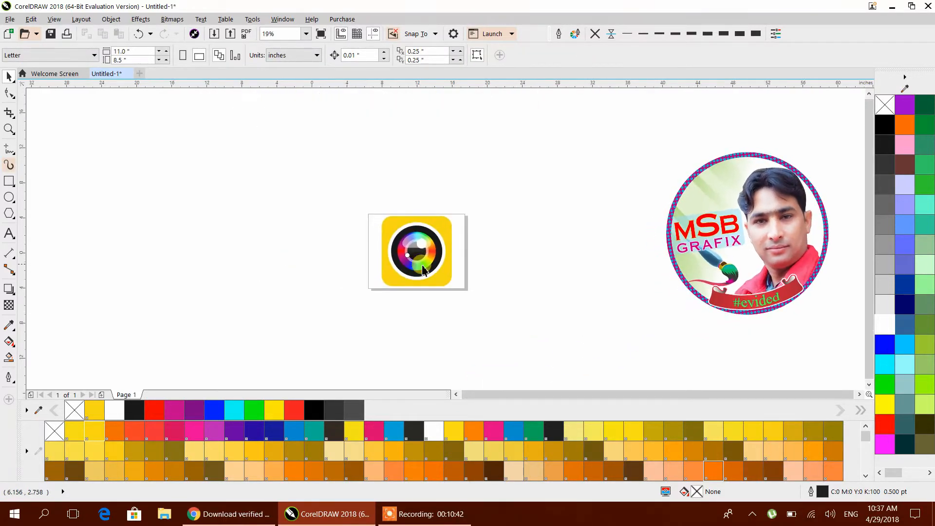
Recolour the yellow rounded square behind the lens, trying red, cyan and green before settling on light grey #CCCCCC
{"action": "scroll", "coordinate": [423, 269], "scroll_direction": "up", "scroll_amount": 1}
{"action": "left_click", "coordinate": [457, 297]}
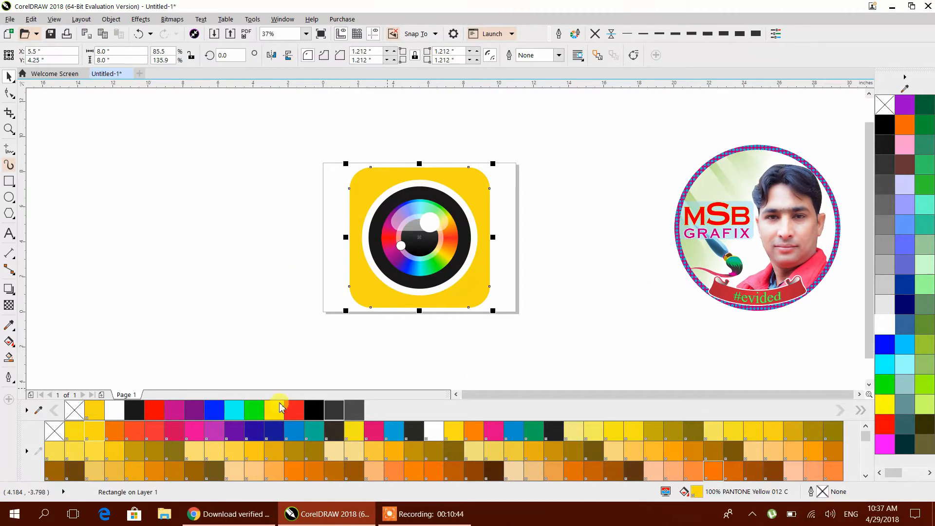
{"action": "left_click", "coordinate": [162, 413]}
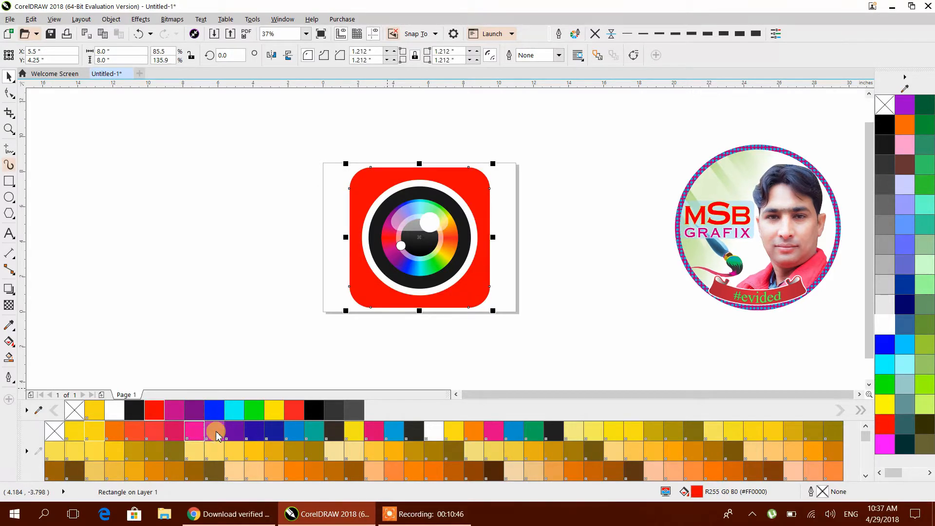
{"action": "left_click", "coordinate": [229, 415]}
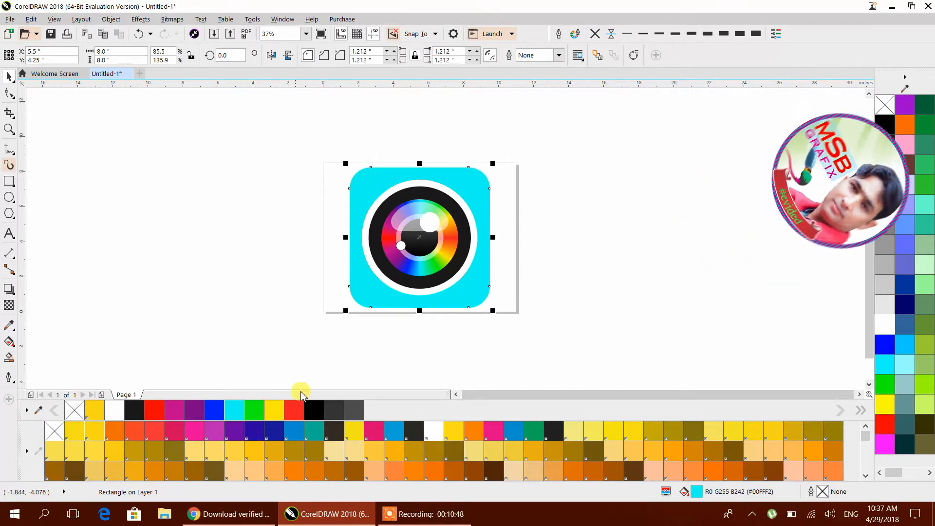
{"action": "left_click", "coordinate": [258, 414]}
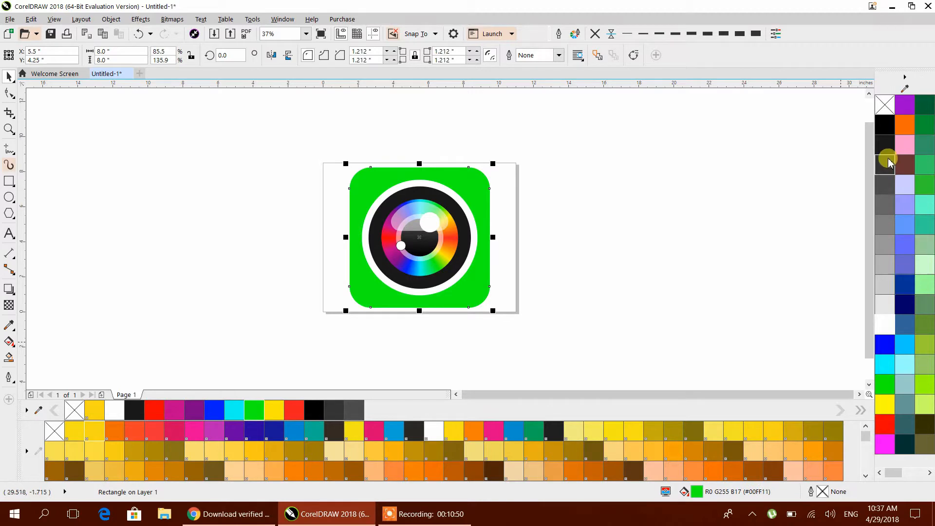
{"action": "left_click", "coordinate": [887, 298]}
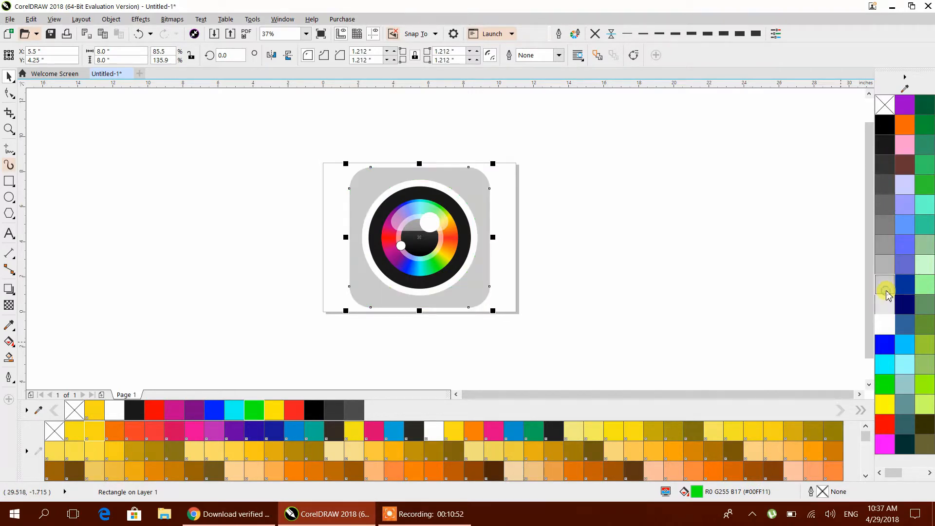
{"action": "left_click", "coordinate": [679, 205]}
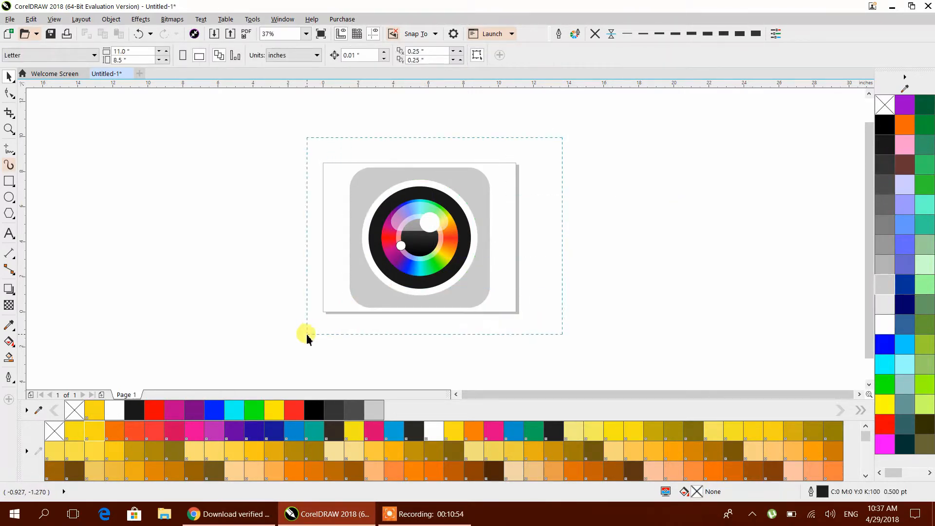
Select the complete lens icon and place a copy of it in the empty area left of the page
{"action": "left_click_drag", "start_coordinate": [307, 338], "coordinate": [308, 336]}
{"action": "left_click_drag", "start_coordinate": [434, 240], "coordinate": [145, 175]}
{"action": "left_click_drag", "start_coordinate": [215, 261], "coordinate": [135, 215]}
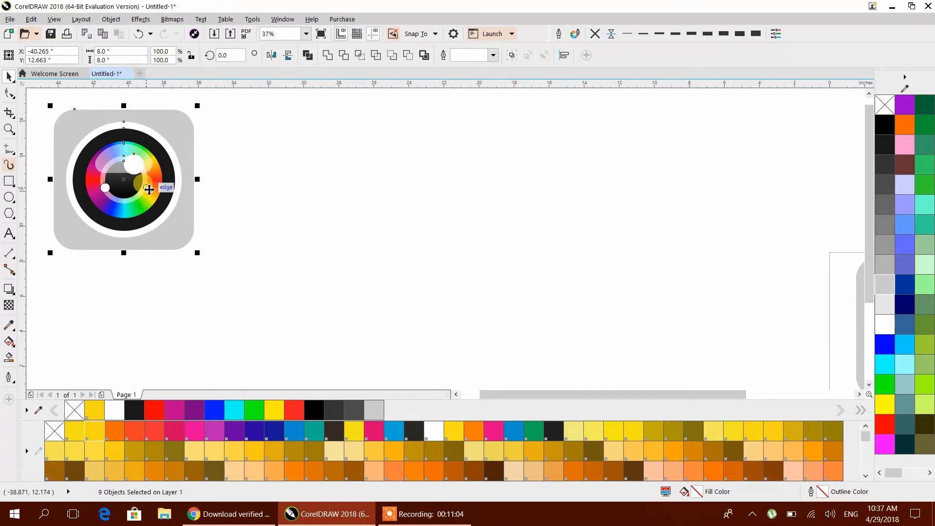
Duplicate the copied icon about 9 inches to its right and repeat the duplication twice to form a row of four
{"action": "left_click_drag", "start_coordinate": [130, 190], "coordinate": [288, 198]}
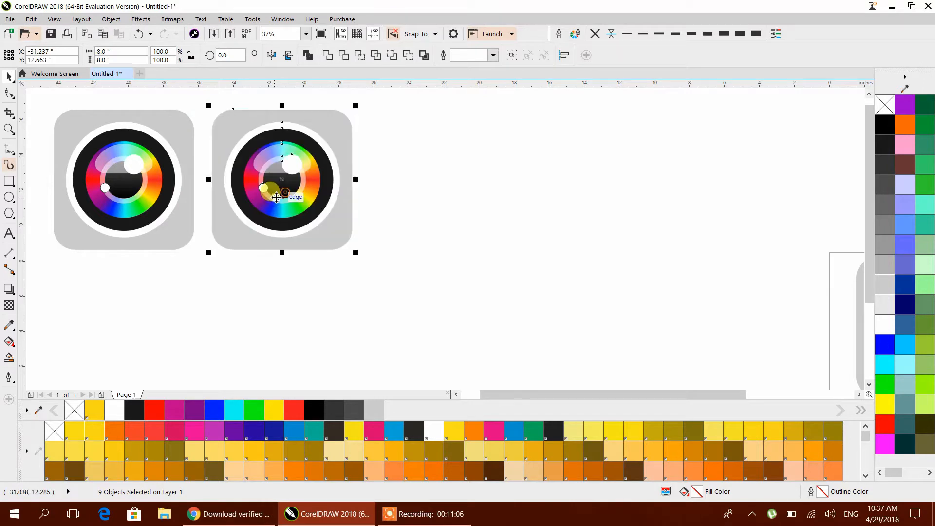
{"action": "key", "text": "ctrl+r"}
{"action": "key", "text": "ctrl+r"}
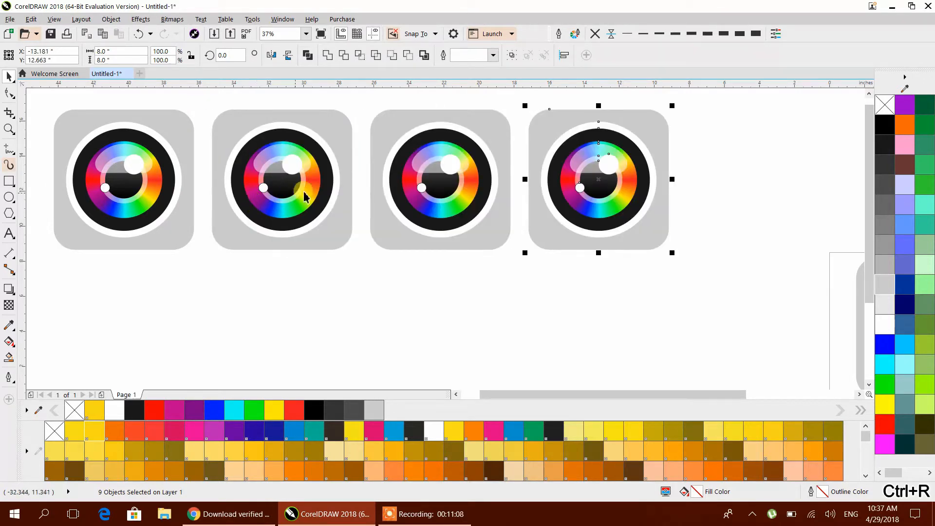
Duplicate the whole row of four icons about 8.75 inches straight down as a second row
{"action": "left_click_drag", "start_coordinate": [689, 290], "coordinate": [293, 172]}
{"action": "scroll", "coordinate": [359, 180], "scroll_direction": "down", "scroll_amount": 2}
{"action": "left_click_drag", "start_coordinate": [390, 202], "coordinate": [390, 273]}
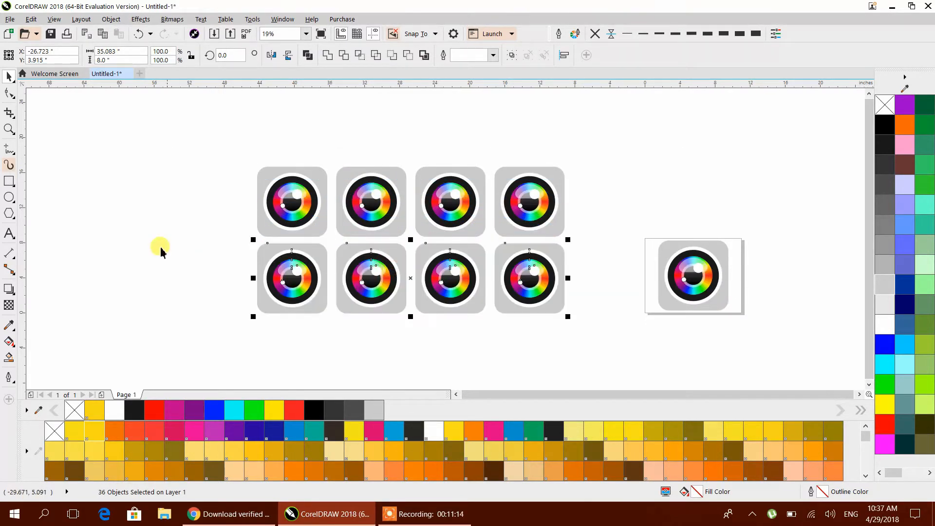
{"action": "left_click", "coordinate": [147, 241]}
Fill the rounded background square of the first icon in the upper row with periwinkle blue
{"action": "scroll", "coordinate": [265, 227], "scroll_direction": "up", "scroll_amount": 3}
{"action": "left_click", "coordinate": [251, 230]}
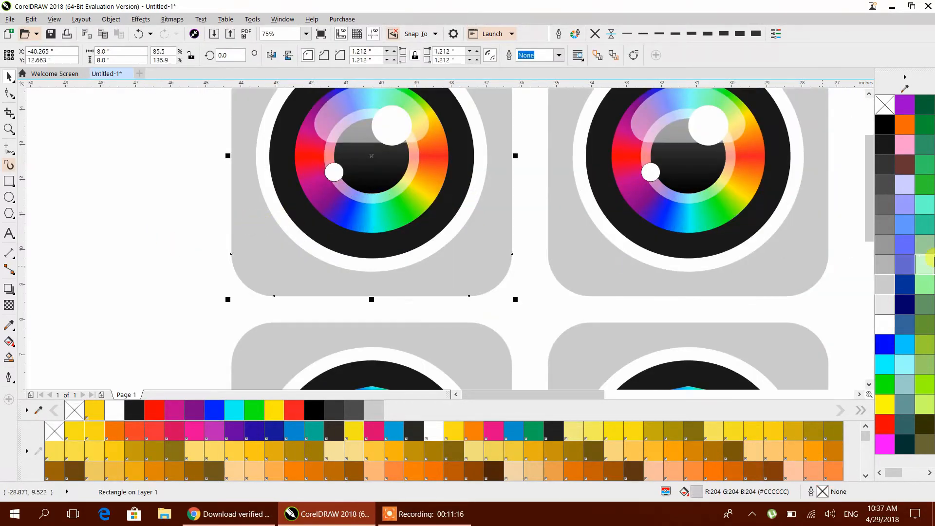
{"action": "left_click", "coordinate": [905, 264]}
Recolour the first icon's black lens ring, trying several greys and greens before settling on dark navy blue
{"action": "left_click", "coordinate": [372, 237]}
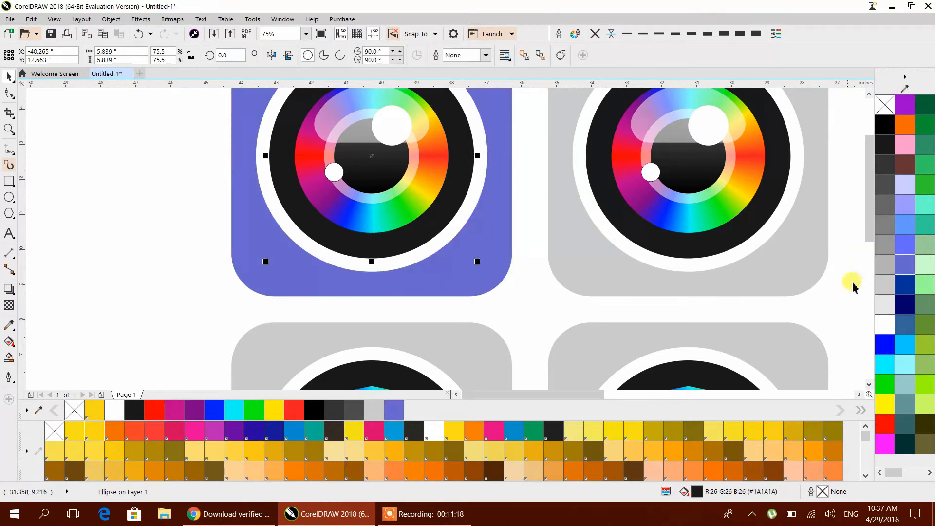
{"action": "left_click", "coordinate": [885, 304]}
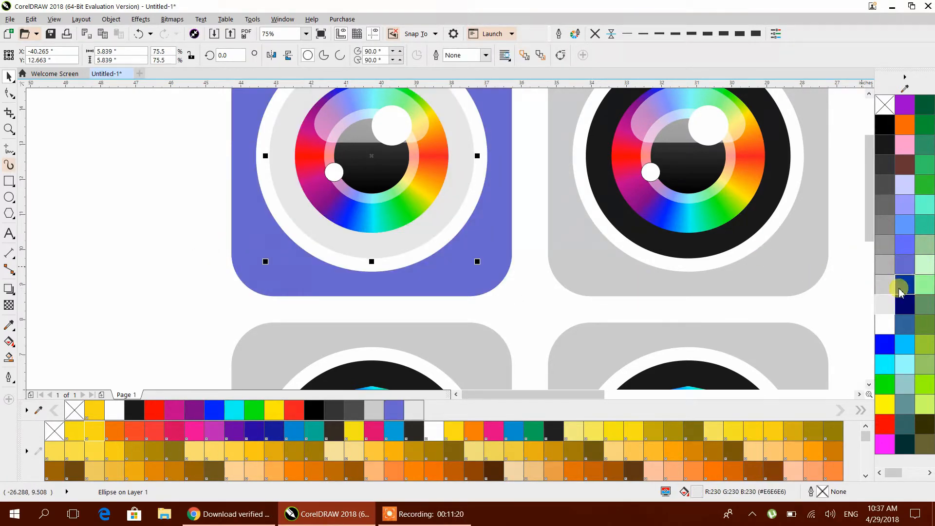
{"action": "left_click", "coordinate": [885, 262]}
{"action": "left_click", "coordinate": [886, 243]}
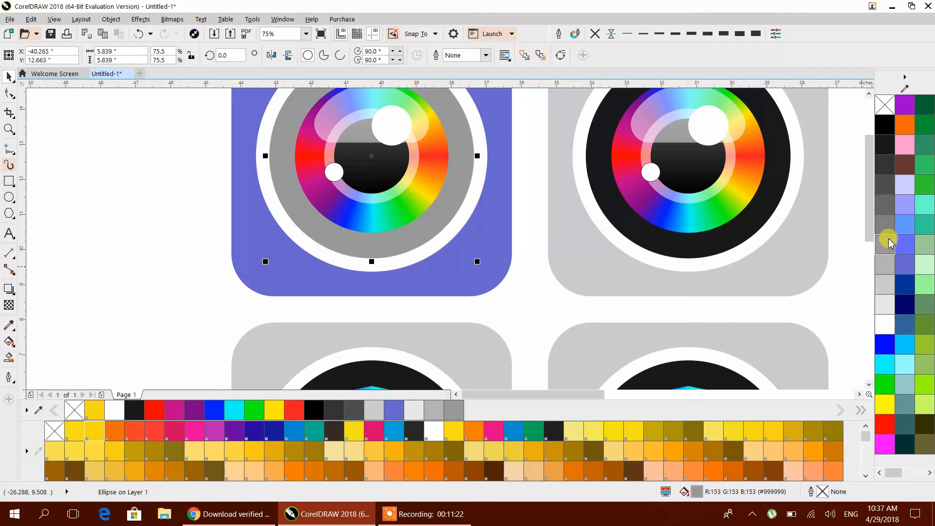
{"action": "left_click", "coordinate": [925, 345]}
{"action": "left_click", "coordinate": [925, 324]}
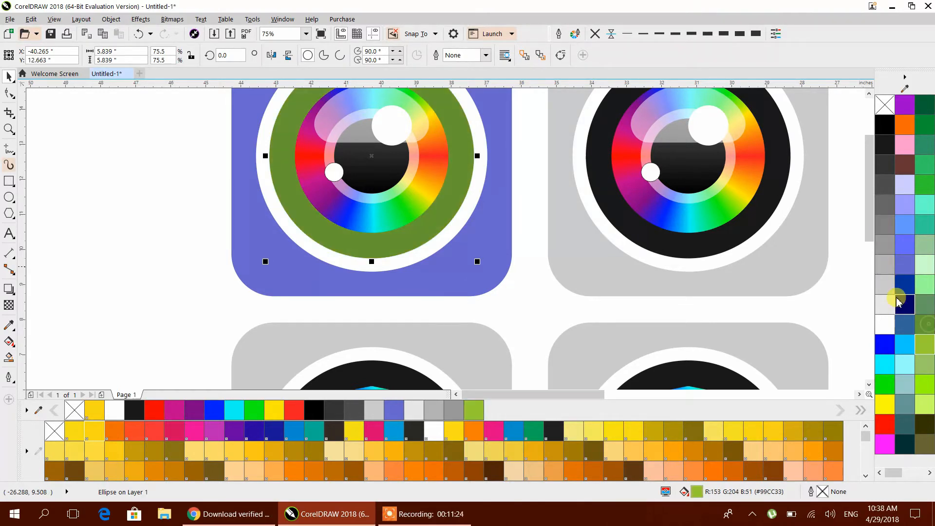
Try a dark brown PANTONE 440 C fill on the second upper icon's rounded background square
{"action": "left_click", "coordinate": [594, 269]}
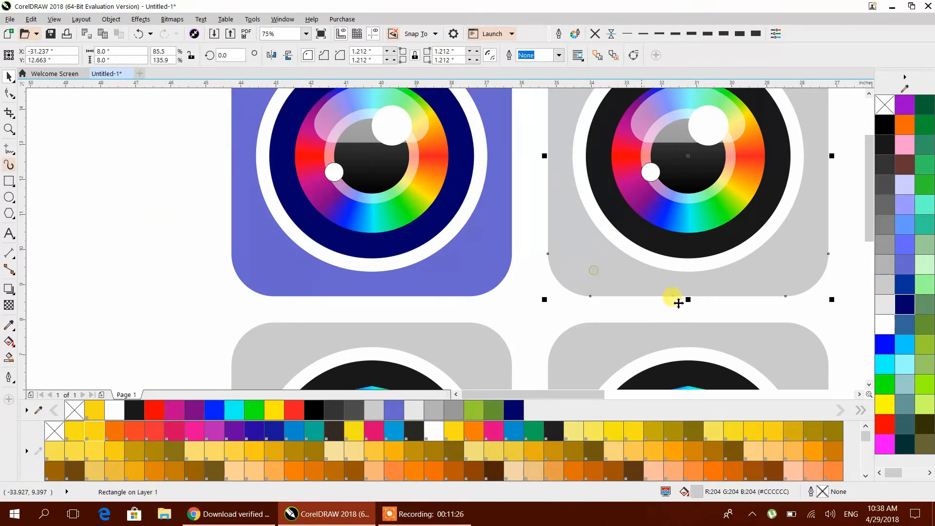
{"action": "scroll", "coordinate": [697, 472], "scroll_direction": "down", "scroll_amount": 2}
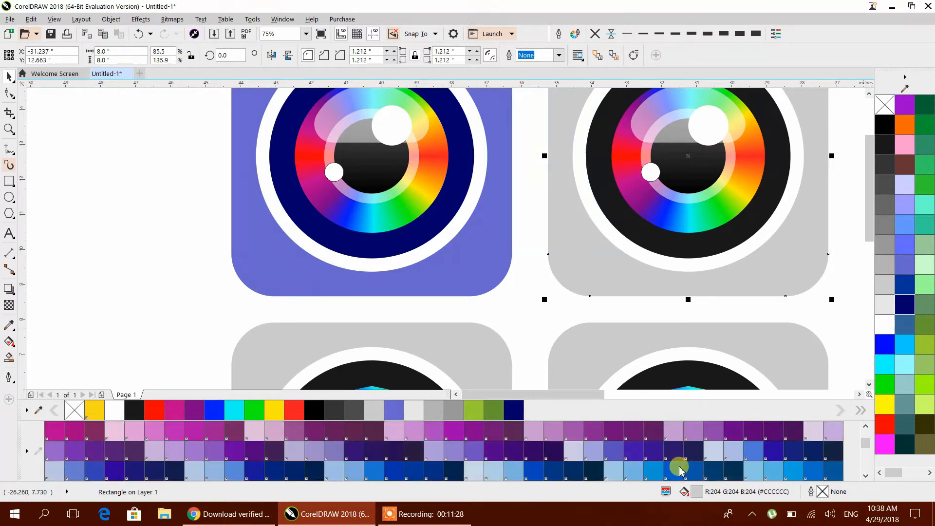
{"action": "scroll", "coordinate": [604, 456], "scroll_direction": "down", "scroll_amount": 2}
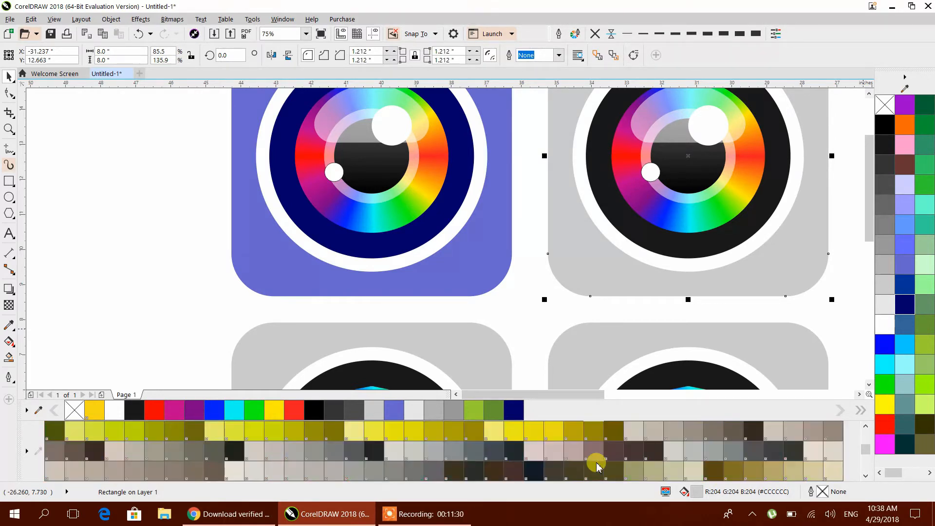
{"action": "left_click", "coordinate": [654, 452]}
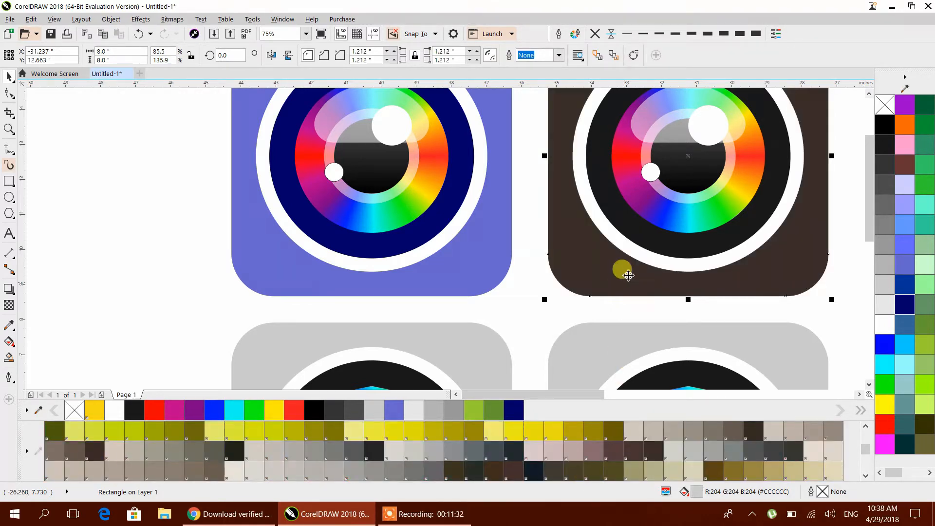
Fill the second icon's black lens ring with dark reddish brown and its rounded background square with muted mauve
{"action": "left_click", "coordinate": [633, 232]}
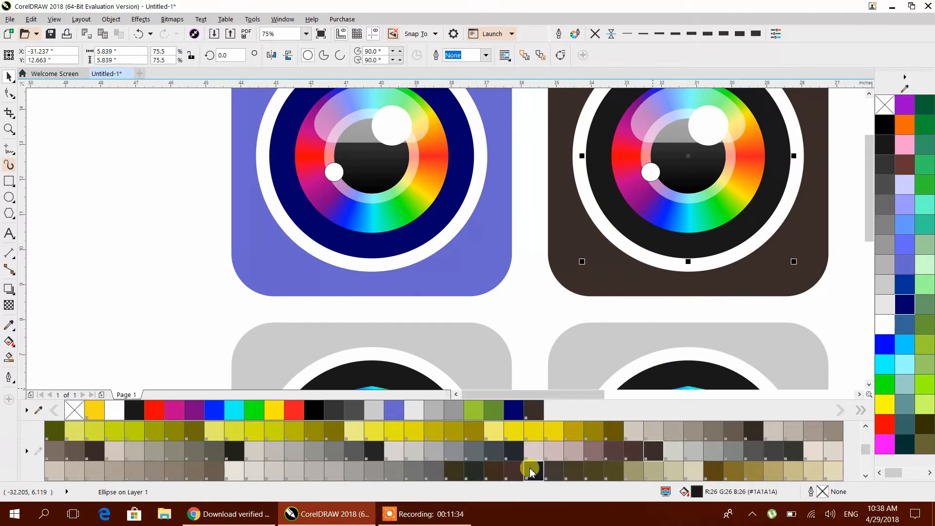
{"action": "left_click", "coordinate": [515, 470]}
{"action": "left_click", "coordinate": [598, 262]}
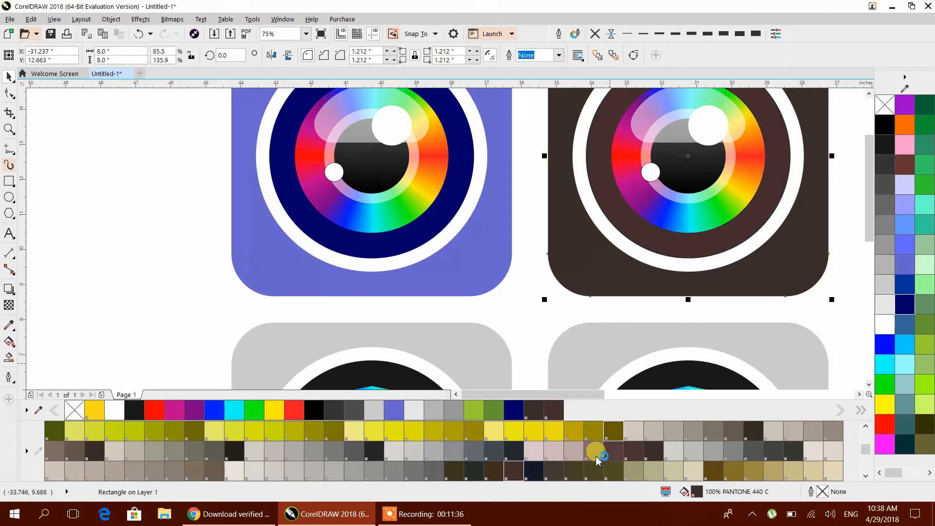
{"action": "left_click", "coordinate": [598, 457]}
{"action": "left_click", "coordinate": [552, 313]}
Fill the third upper icon's rounded background square with near-black charcoal and its lens ring with dark blue-grey
{"action": "left_click_drag", "start_coordinate": [553, 313], "coordinate": [317, 313]}
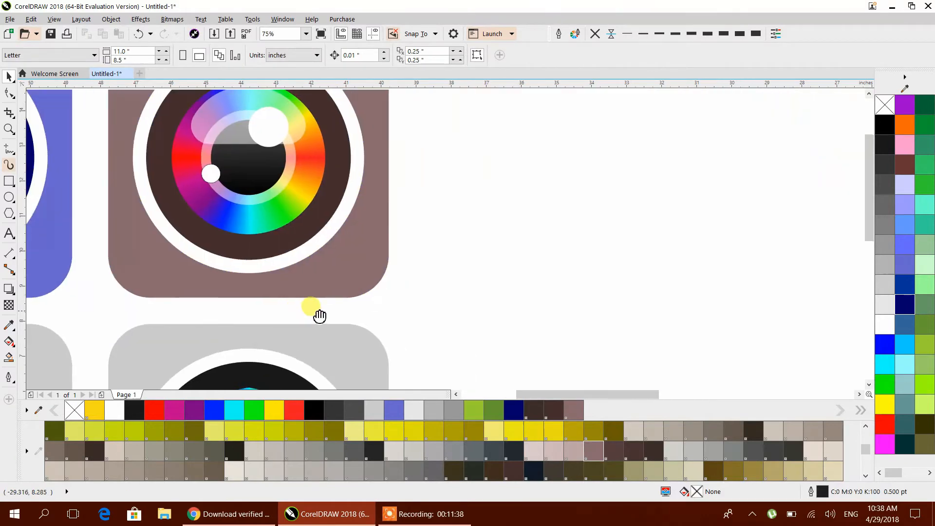
{"action": "left_click_drag", "start_coordinate": [395, 317], "coordinate": [378, 317]}
{"action": "left_click", "coordinate": [378, 317]}
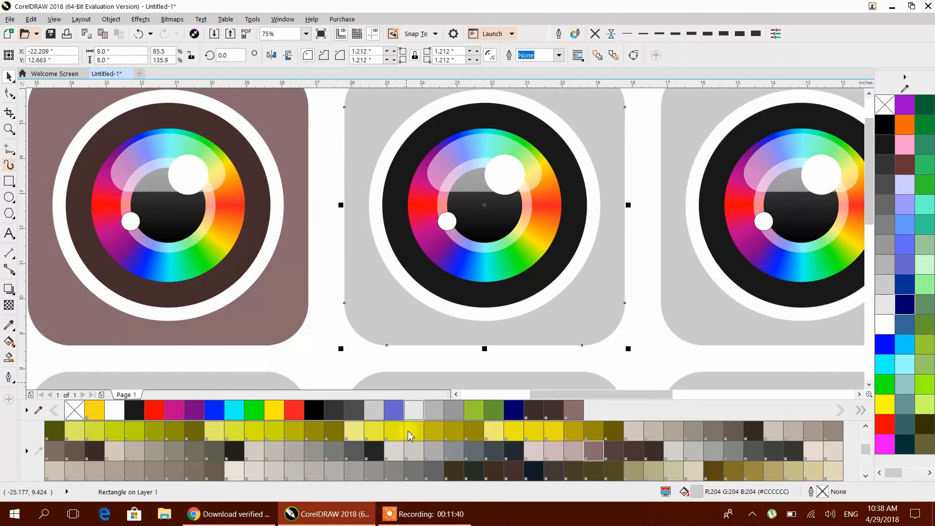
{"action": "left_click", "coordinate": [375, 452]}
{"action": "left_click", "coordinate": [427, 288]}
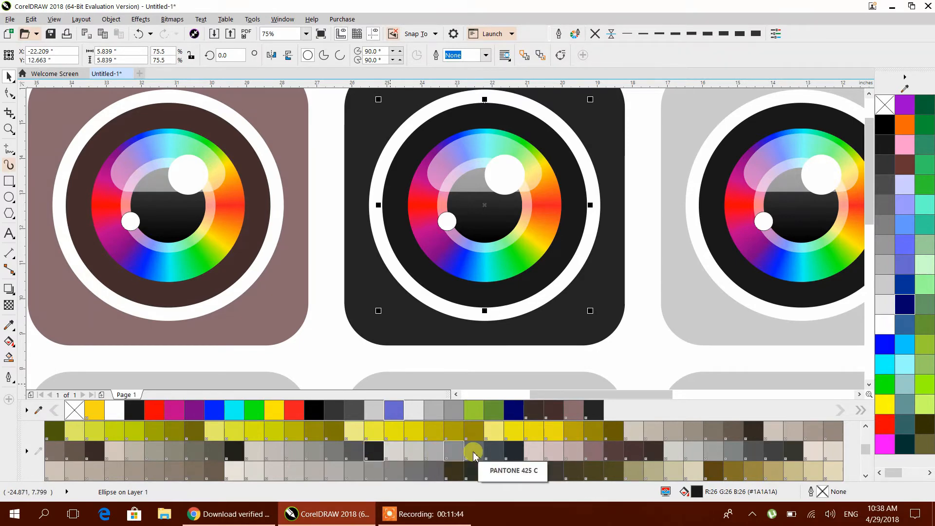
{"action": "left_click", "coordinate": [511, 454]}
{"action": "left_click", "coordinate": [428, 336]}
Fill the fourth upper icon's rounded background square with rust brown PANTONE 7526 C and its lens ring with slate blue
{"action": "left_click_drag", "start_coordinate": [702, 321], "coordinate": [286, 306]}
{"action": "left_click", "coordinate": [283, 300]}
{"action": "scroll", "coordinate": [229, 444], "scroll_direction": "down", "scroll_amount": 4}
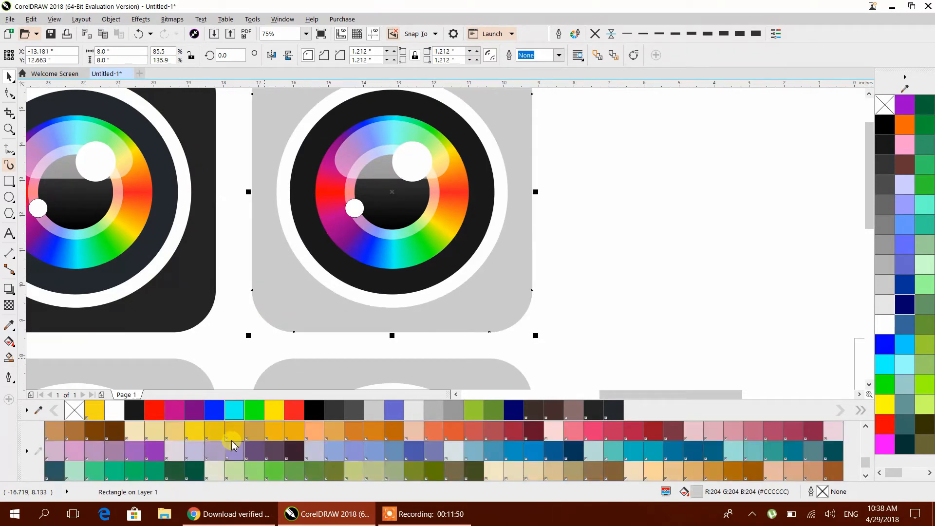
{"action": "scroll", "coordinate": [219, 440], "scroll_direction": "down", "scroll_amount": 2}
{"action": "left_click", "coordinate": [235, 450]}
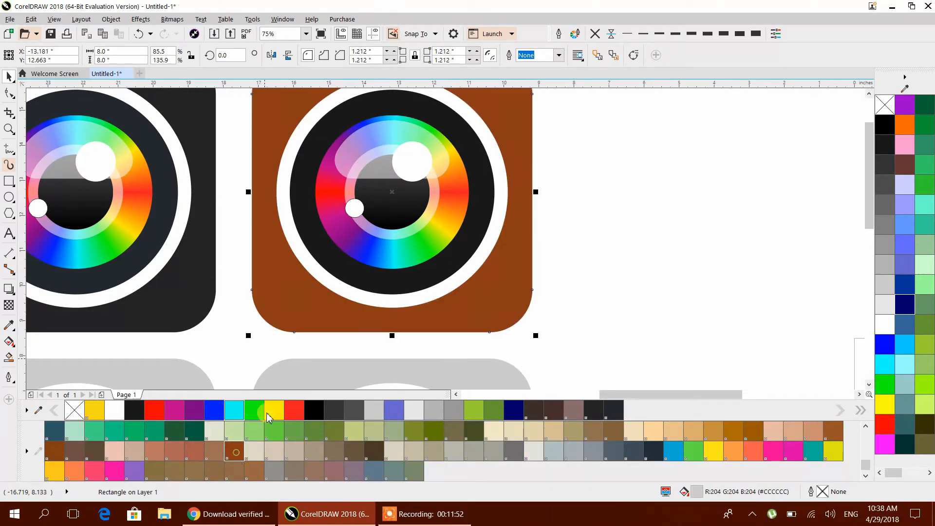
{"action": "left_click", "coordinate": [341, 268]}
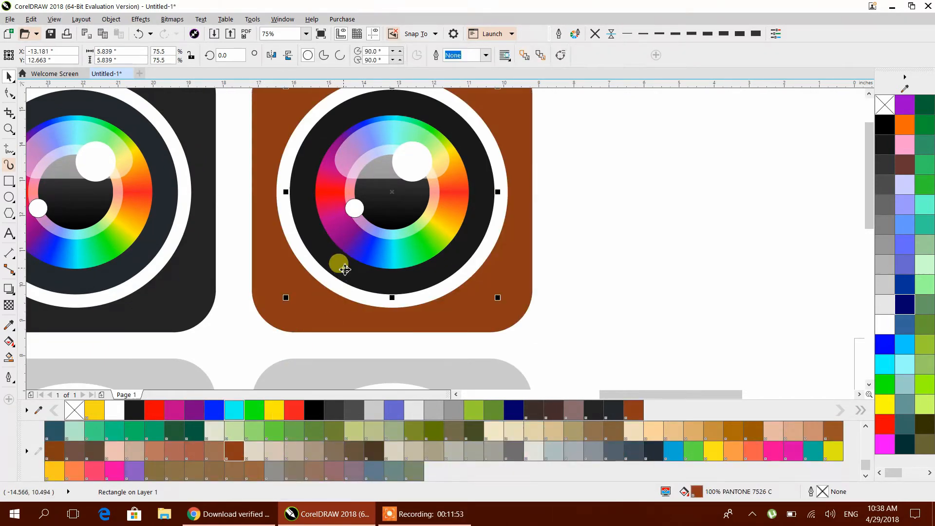
{"action": "left_click", "coordinate": [373, 470]}
{"action": "left_click", "coordinate": [627, 297]}
Try dark brown PANTONE 7533 C on the fourth lower icon's rounded background square and grey PANTONE 7538 C on its lens ring
{"action": "scroll", "coordinate": [626, 298], "scroll_direction": "down", "scroll_amount": 2}
{"action": "scroll", "coordinate": [578, 192], "scroll_direction": "up", "scroll_amount": 2}
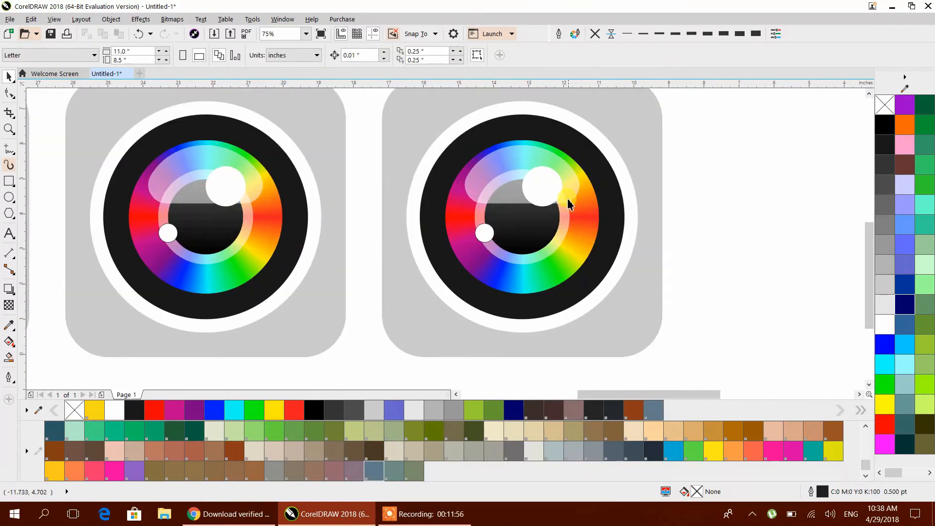
{"action": "left_click", "coordinate": [546, 347]}
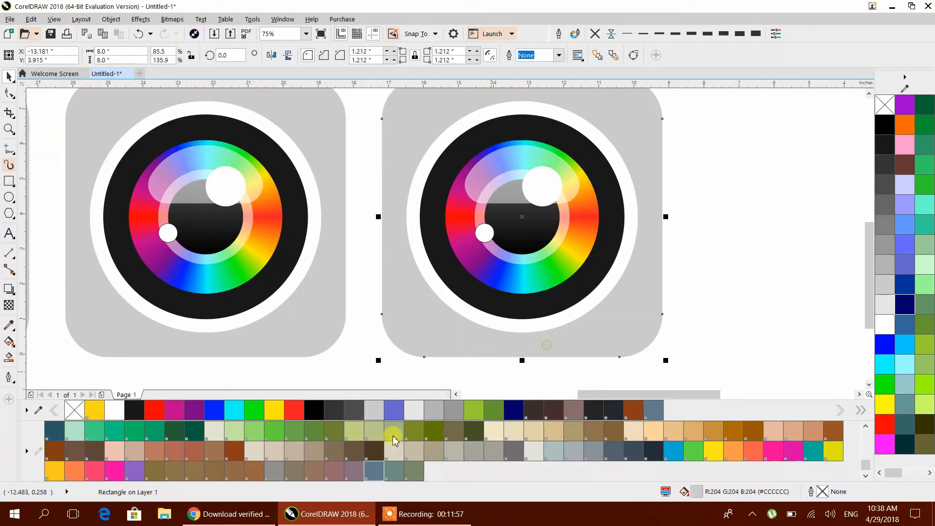
{"action": "left_click", "coordinate": [372, 452]}
{"action": "left_click", "coordinate": [453, 286]}
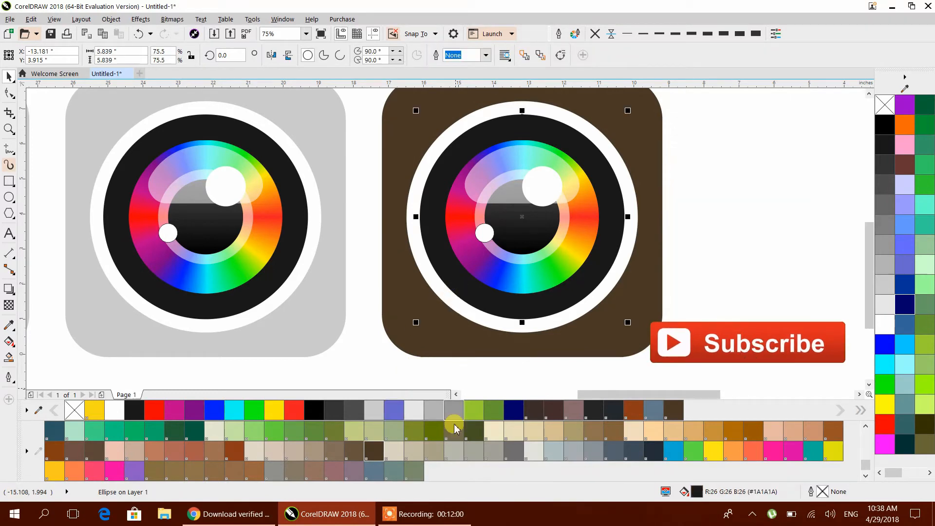
{"action": "left_click", "coordinate": [466, 451]}
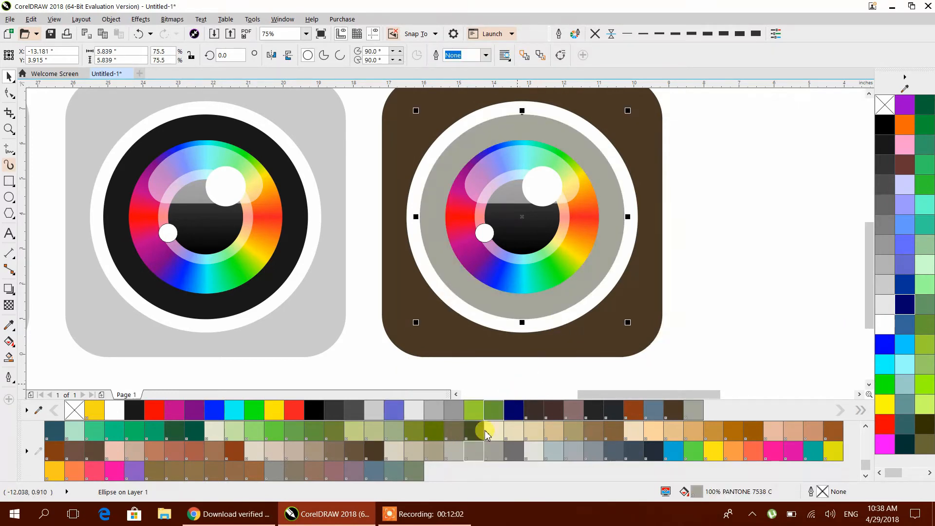
Fill the fourth lower icon's lens ring with dark brown PANTONE 7533 C and its rounded background square with khaki beige
{"action": "left_click", "coordinate": [379, 452]}
{"action": "left_click", "coordinate": [438, 342]}
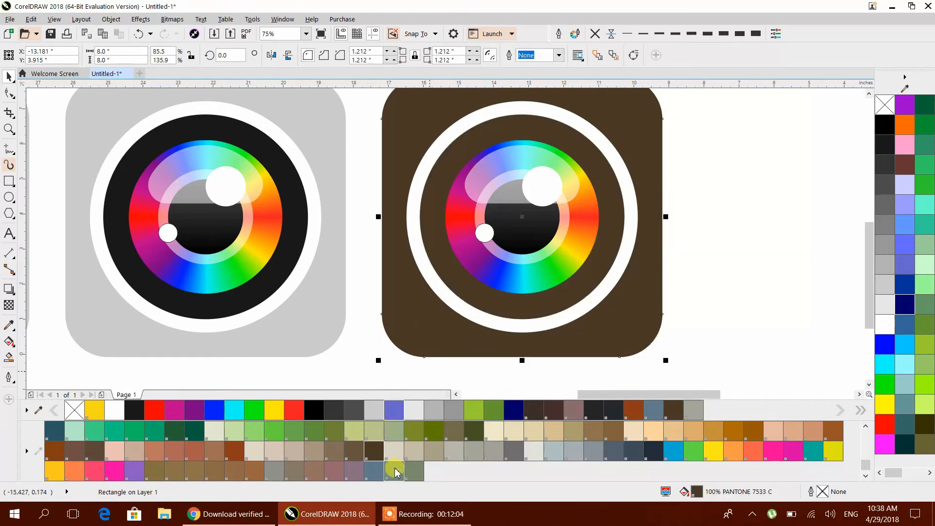
{"action": "left_click", "coordinate": [434, 451]}
{"action": "left_click", "coordinate": [706, 305]}
Fill the third lower icon's rounded background square with magenta pink and its lens ring with #320070, a dark shade of purple #9900CC
{"action": "scroll", "coordinate": [706, 305], "scroll_direction": "down", "scroll_amount": 5}
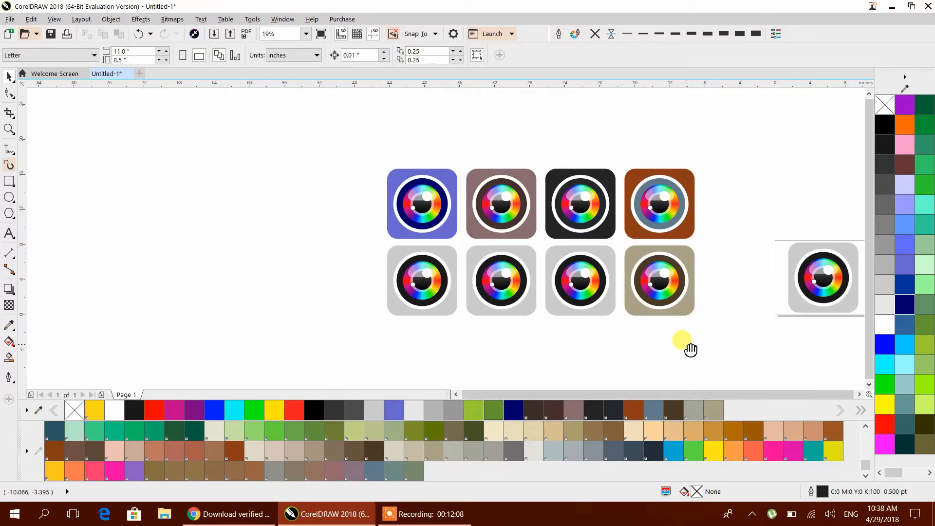
{"action": "scroll", "coordinate": [672, 338], "scroll_direction": "up", "scroll_amount": 4}
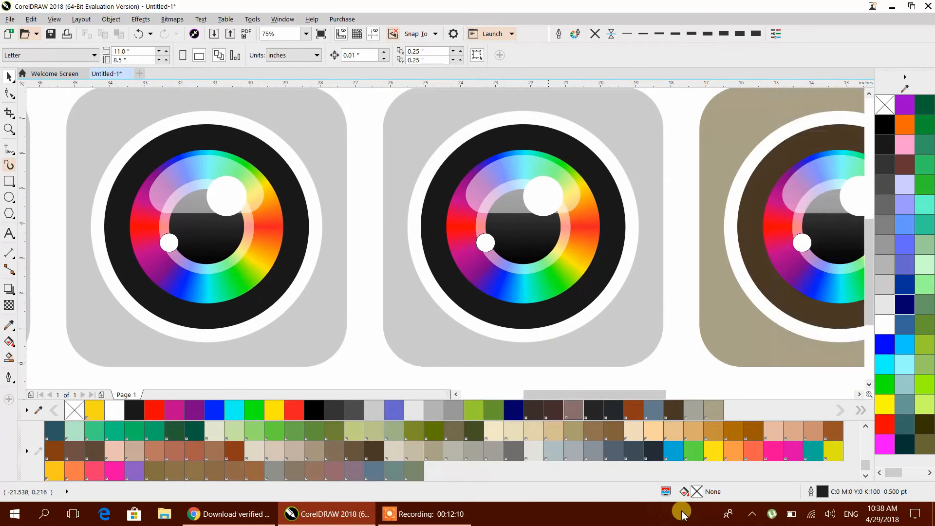
{"action": "left_click", "coordinate": [573, 360]}
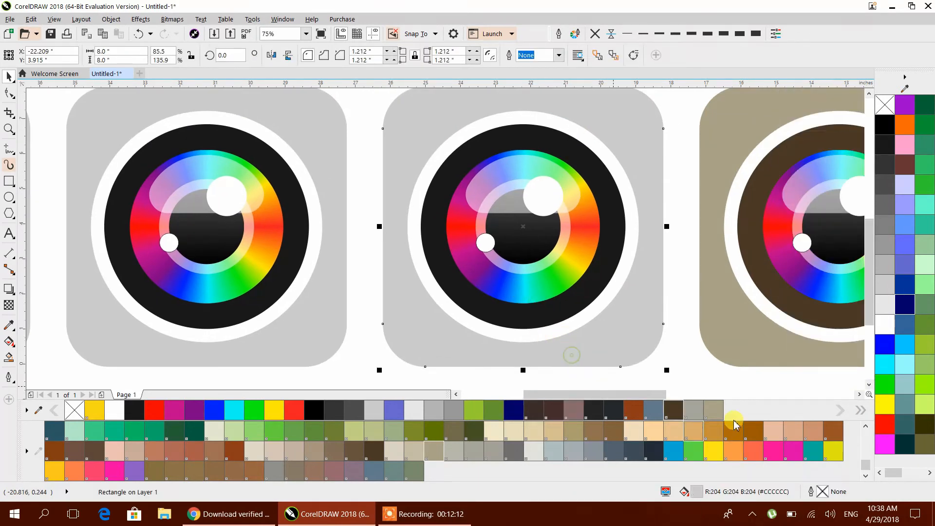
{"action": "left_click", "coordinate": [781, 452]}
{"action": "left_click", "coordinate": [536, 305]}
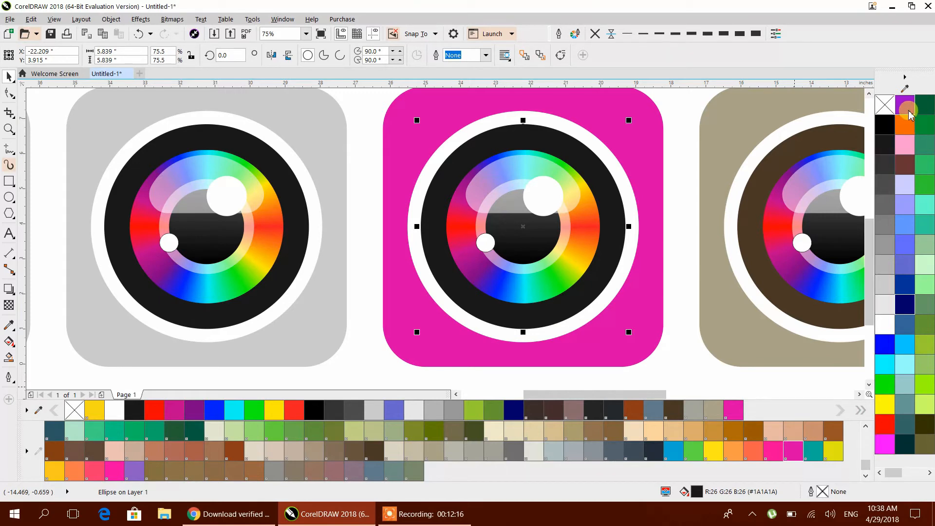
{"action": "left_click", "coordinate": [908, 110]}
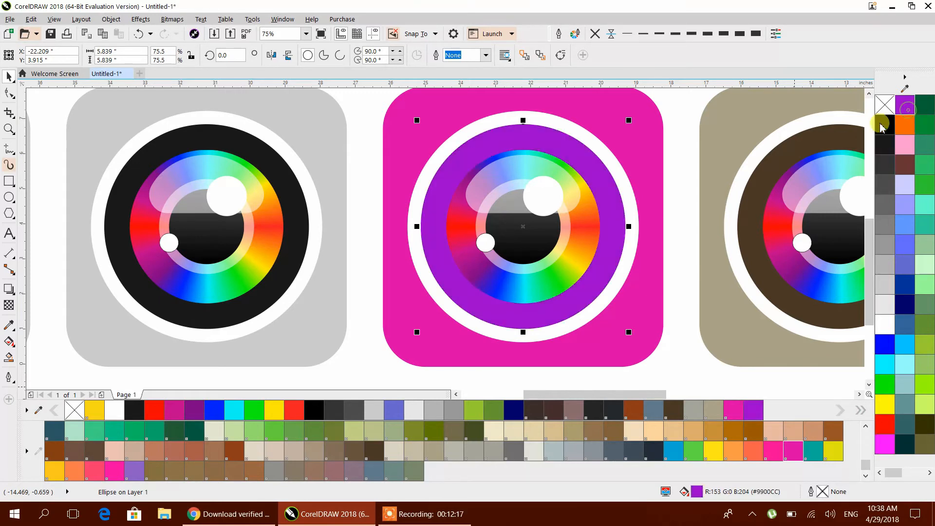
{"action": "left_click", "coordinate": [751, 419]}
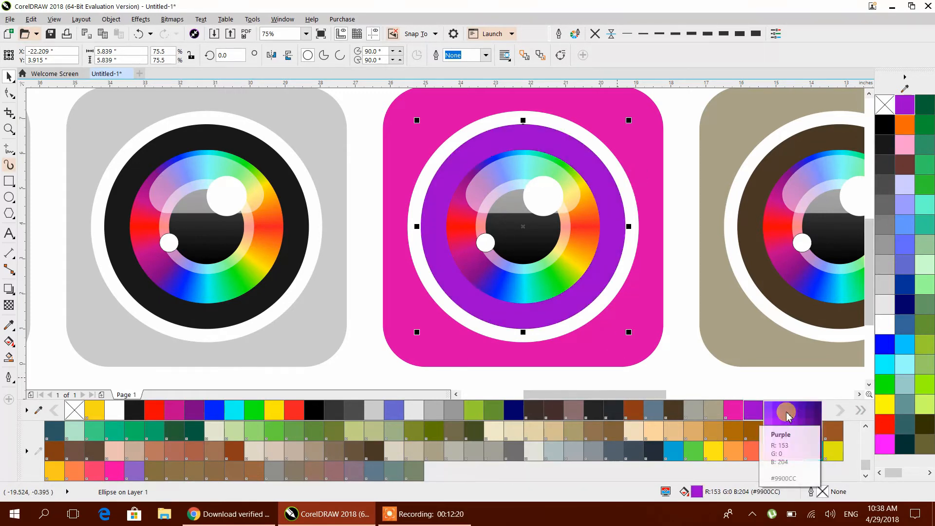
{"action": "left_click", "coordinate": [817, 410]}
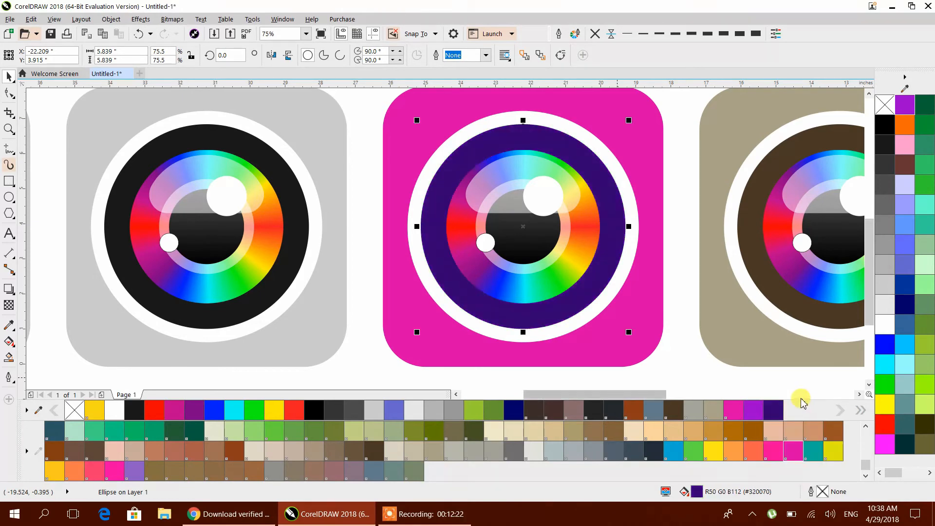
{"action": "left_click", "coordinate": [691, 365]}
Fill the second lower icon's rounded background square with teal and its lens ring with dark green #006633
{"action": "scroll", "coordinate": [591, 317], "scroll_direction": "left", "scroll_amount": 5}
{"action": "left_click", "coordinate": [710, 350]}
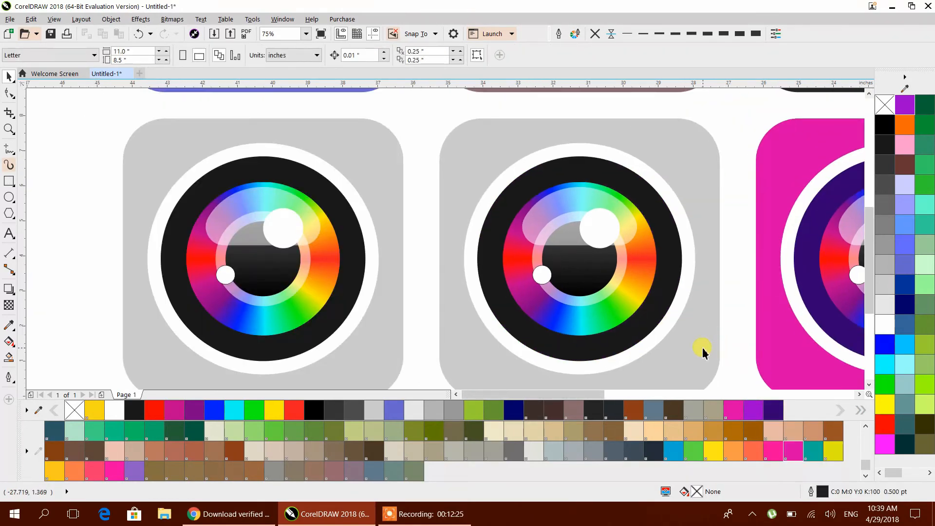
{"action": "left_click", "coordinate": [807, 447]}
{"action": "left_click", "coordinate": [663, 300]}
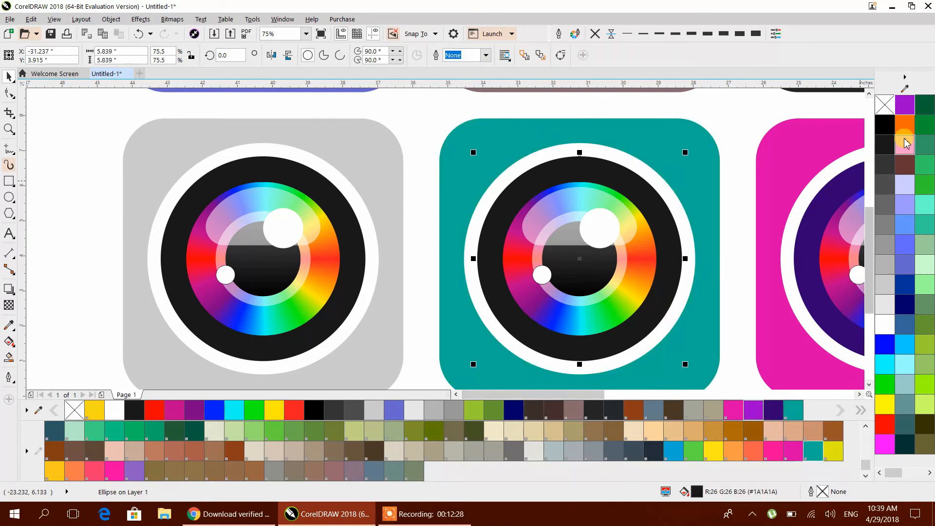
{"action": "left_click", "coordinate": [926, 105]}
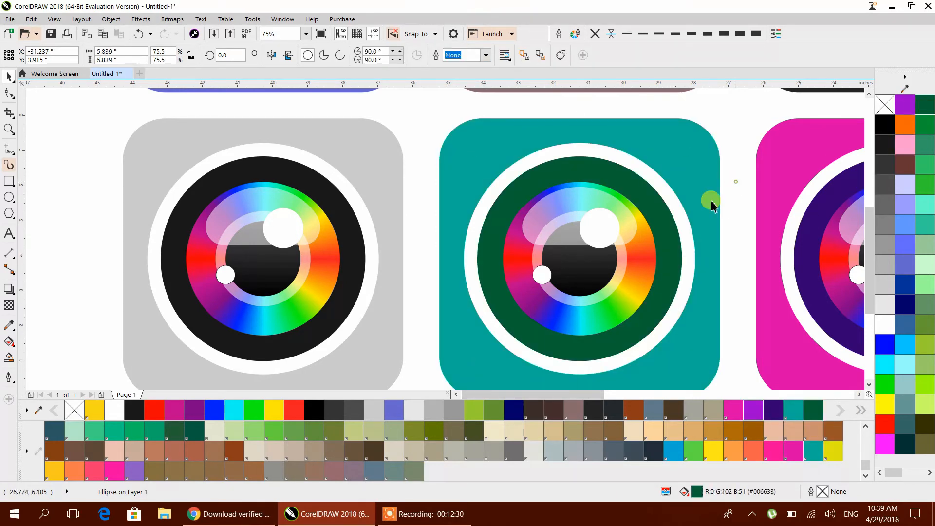
{"action": "key", "text": "Tab"}
Fill the first lower icon's rounded background square with bright yellow
{"action": "scroll", "coordinate": [591, 246], "scroll_direction": "left", "scroll_amount": 5}
{"action": "scroll", "coordinate": [620, 313], "scroll_direction": "down", "scroll_amount": 1}
{"action": "left_click", "coordinate": [623, 314]}
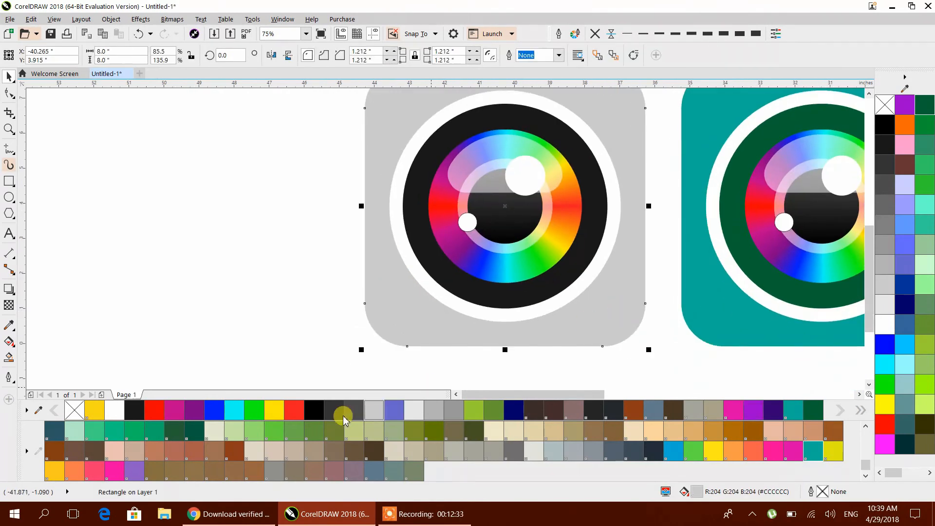
{"action": "left_click", "coordinate": [268, 414]}
Recolour the yellow icon's black lens ring, trying orange-yellow PANTONE 810 C before settling on dark brown
{"action": "left_click", "coordinate": [460, 280]}
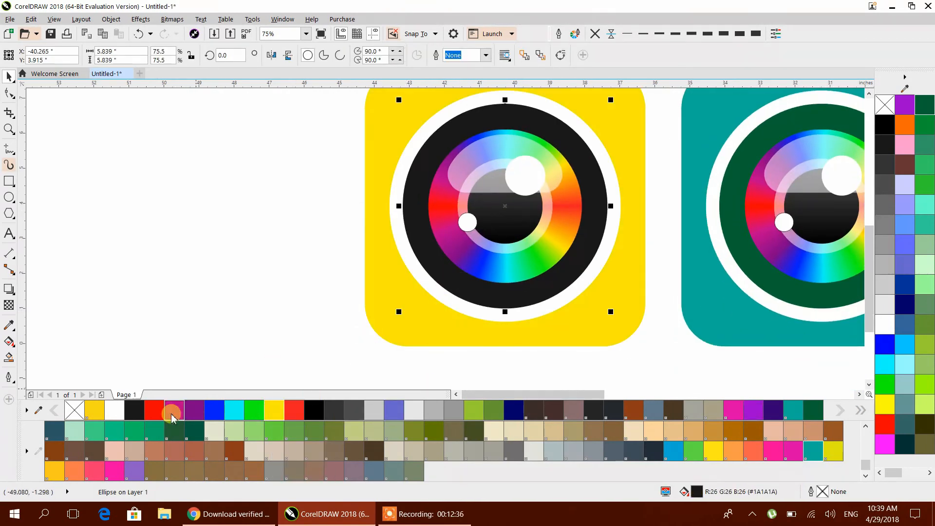
{"action": "left_click", "coordinate": [54, 475]}
{"action": "scroll", "coordinate": [126, 473], "scroll_direction": "up", "scroll_amount": 4}
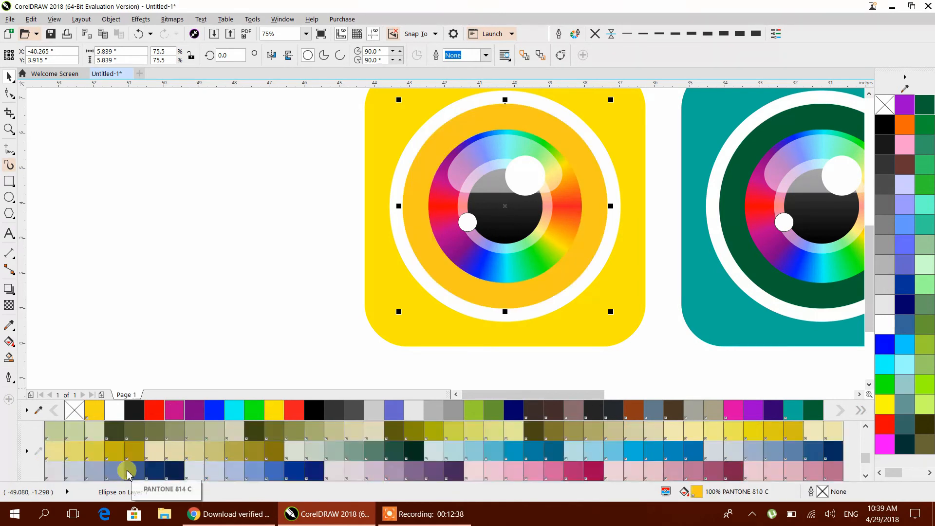
{"action": "scroll", "coordinate": [126, 471], "scroll_direction": "up", "scroll_amount": 5}
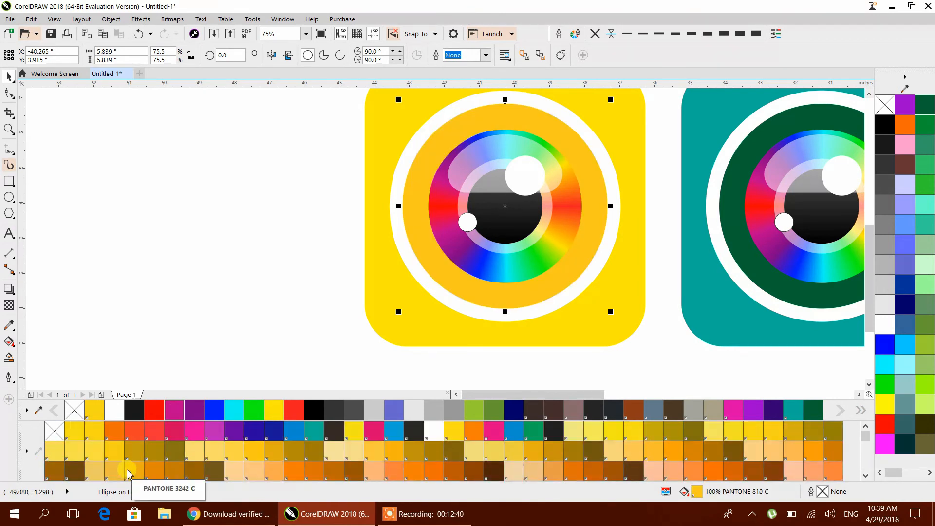
{"action": "left_click", "coordinate": [634, 471]}
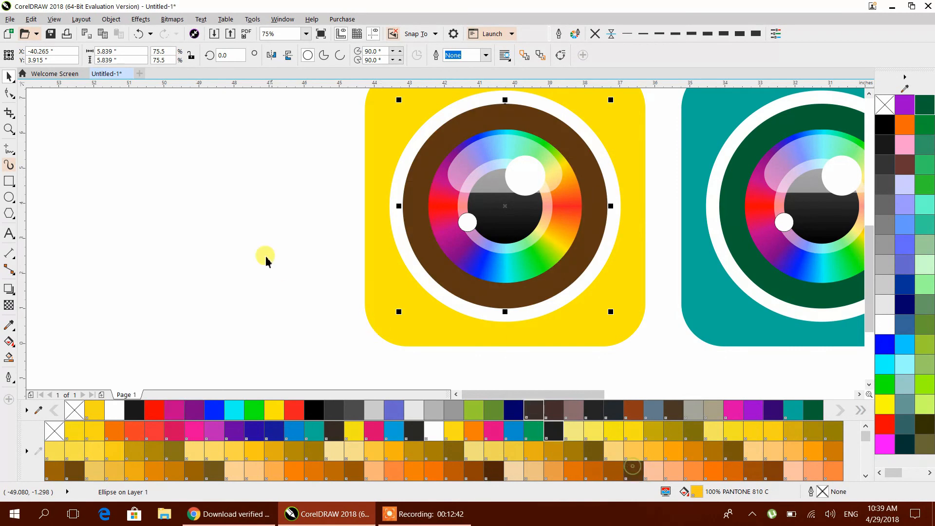
{"action": "left_click", "coordinate": [258, 253]}
{"action": "scroll", "coordinate": [258, 253], "scroll_direction": "down", "scroll_amount": 5}
{"action": "left_click_drag", "start_coordinate": [300, 303], "coordinate": [256, 291]}
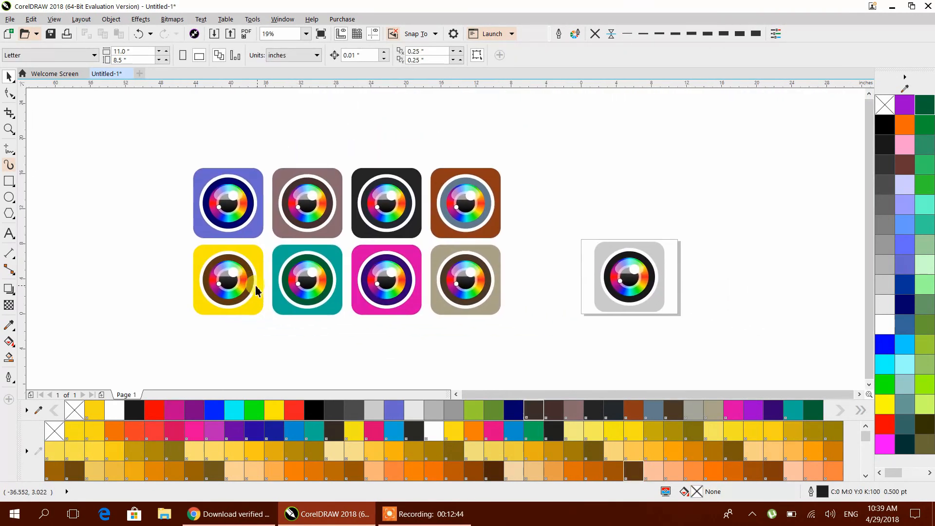